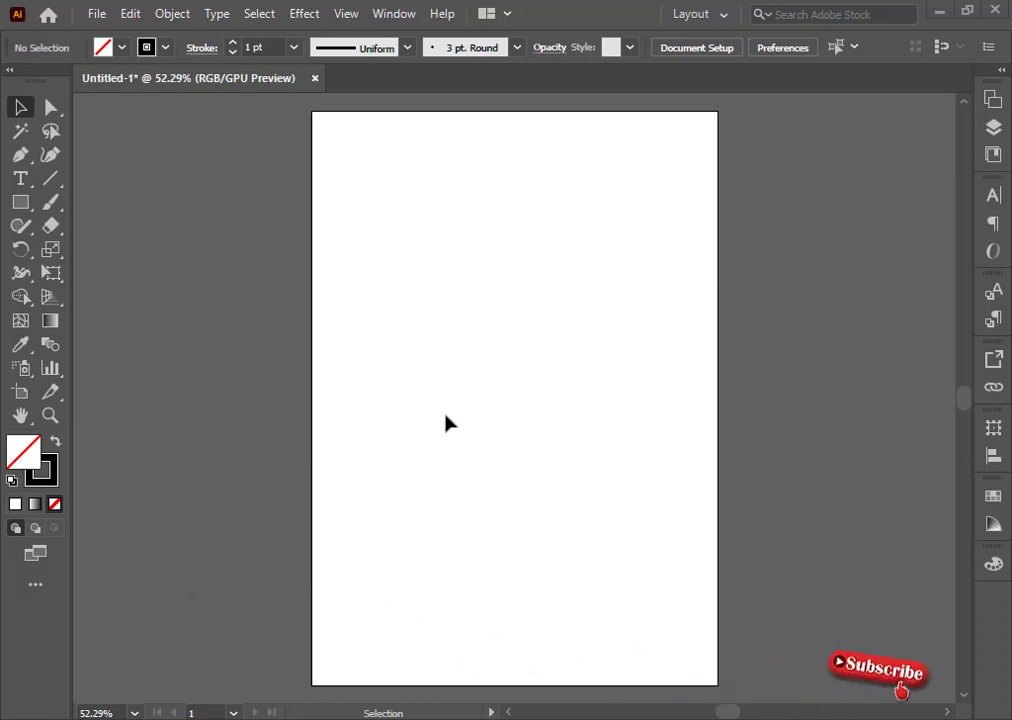
- With the Pen tool, draw a closed two-arc band path filling the artboard's lower-left corner
{"action": "left_click", "coordinate": [50, 154]}
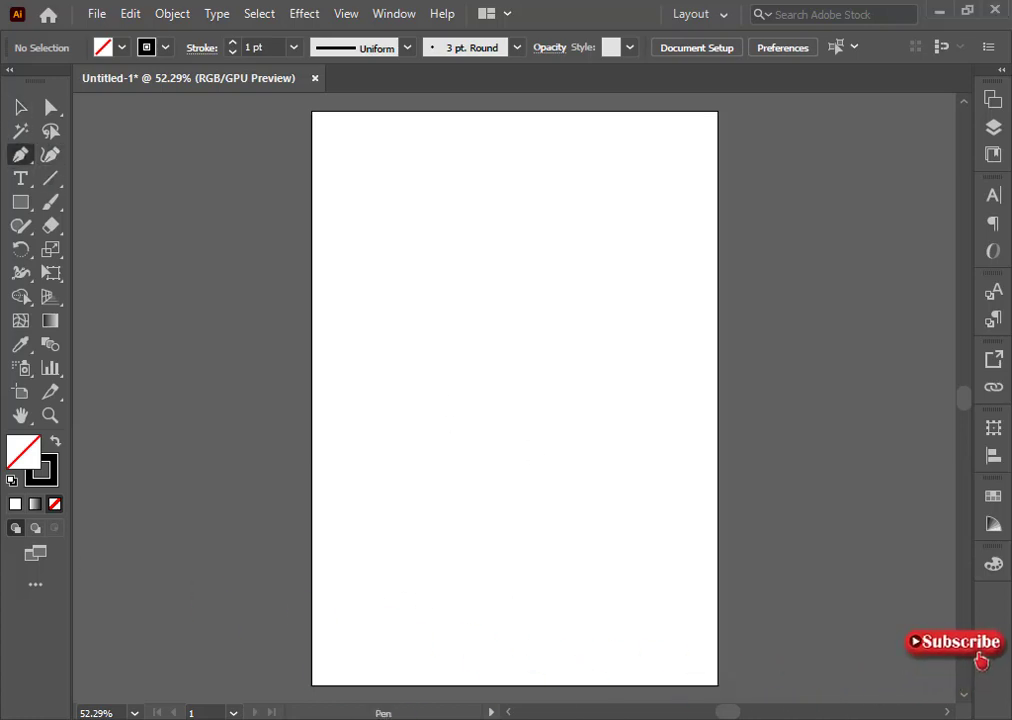
{"action": "left_click_drag", "start_coordinate": [491, 685], "coordinate": [518, 705]}
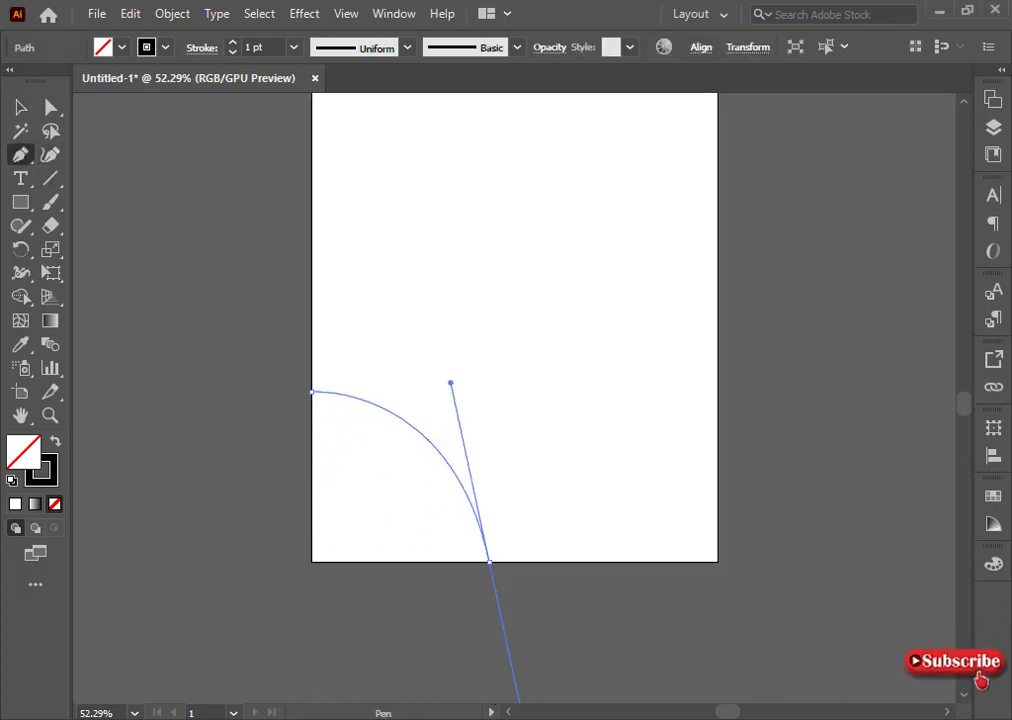
{"action": "key", "text": "ctrl+z"}
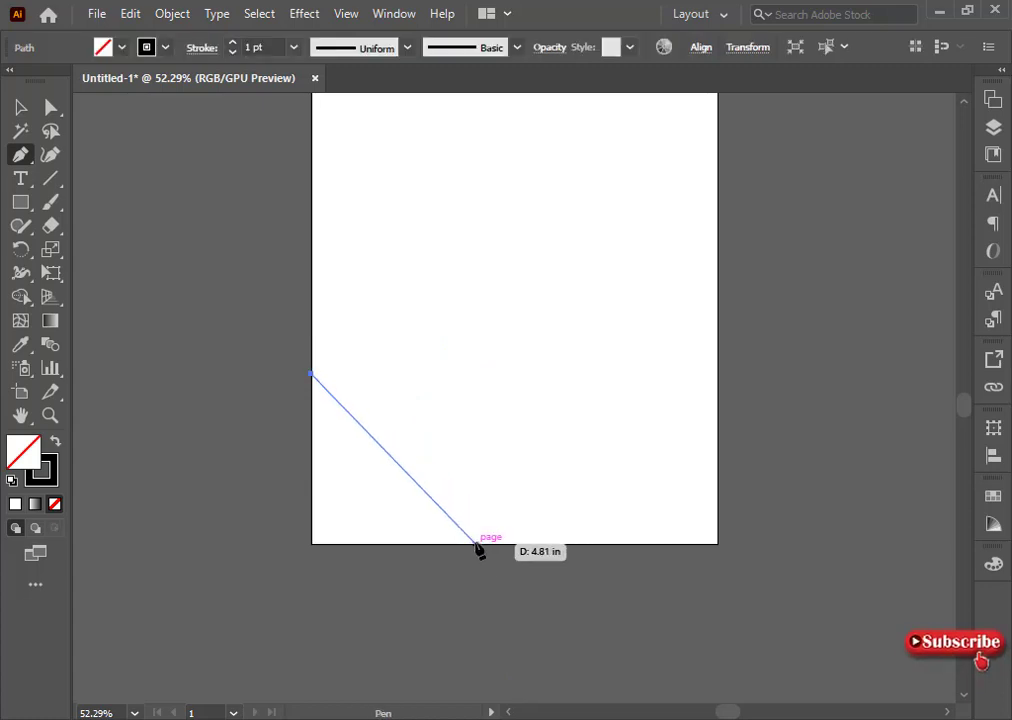
{"action": "mouse_move", "coordinate": [441, 544]}
{"action": "left_mouse_down"}
{"action": "mouse_move", "coordinate": [473, 662]}
{"action": "mouse_move", "coordinate": [459, 666]}
{"action": "left_mouse_up"}
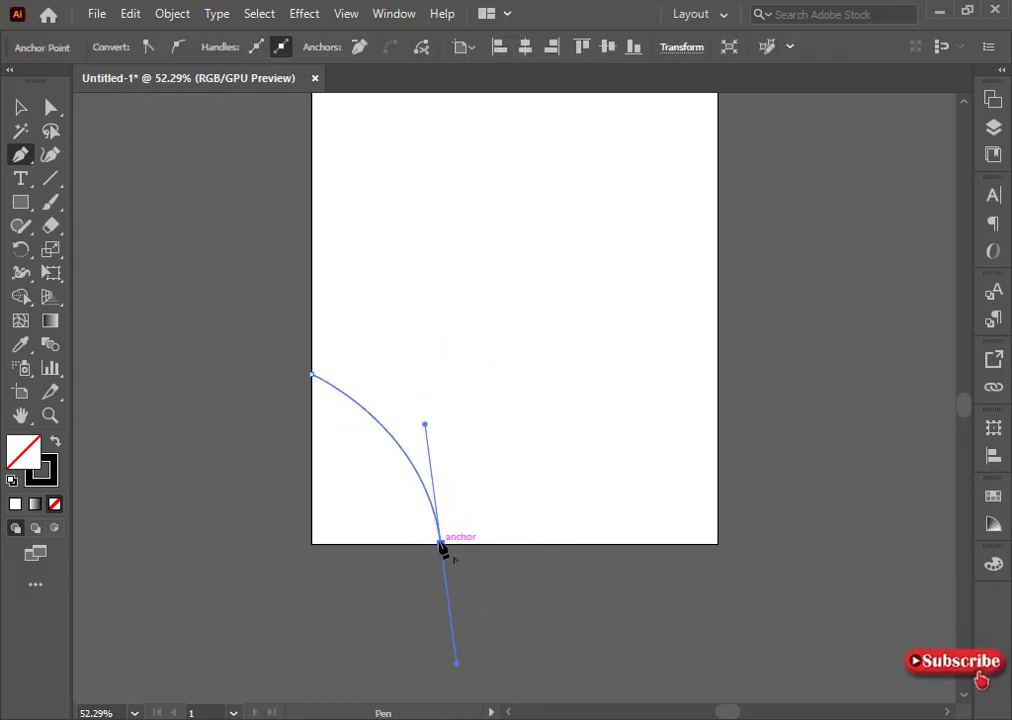
{"action": "left_click", "coordinate": [441, 544]}
{"action": "left_click", "coordinate": [537, 544]}
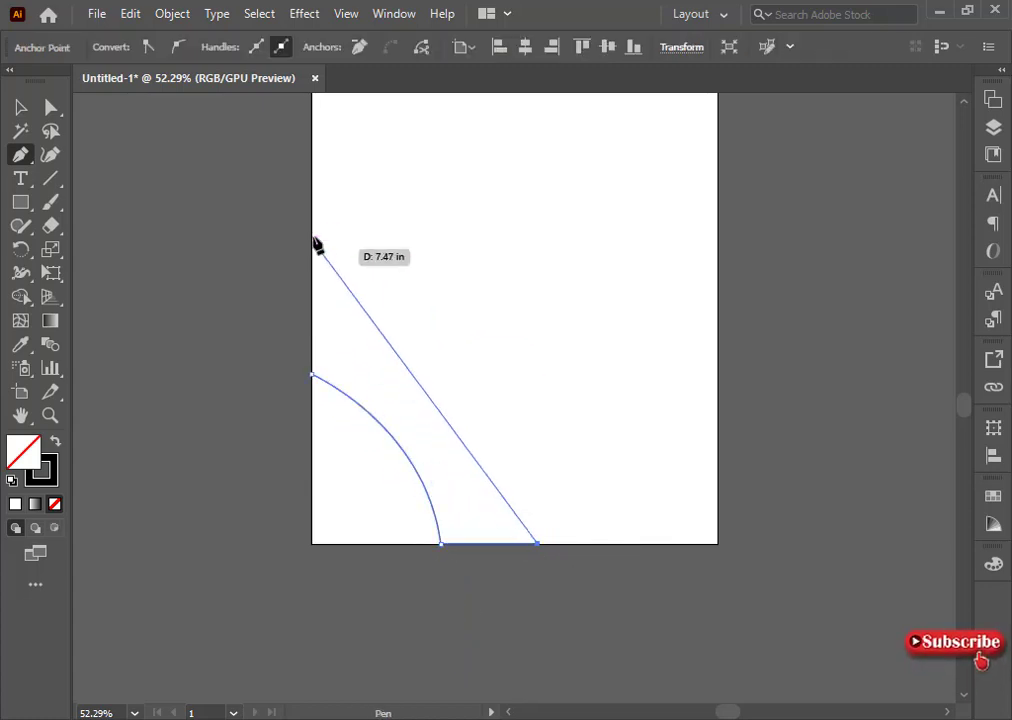
{"action": "mouse_move", "coordinate": [313, 220]}
{"action": "left_mouse_down"}
{"action": "mouse_move", "coordinate": [172, 201]}
{"action": "mouse_move", "coordinate": [153, 154]}
{"action": "left_mouse_up"}
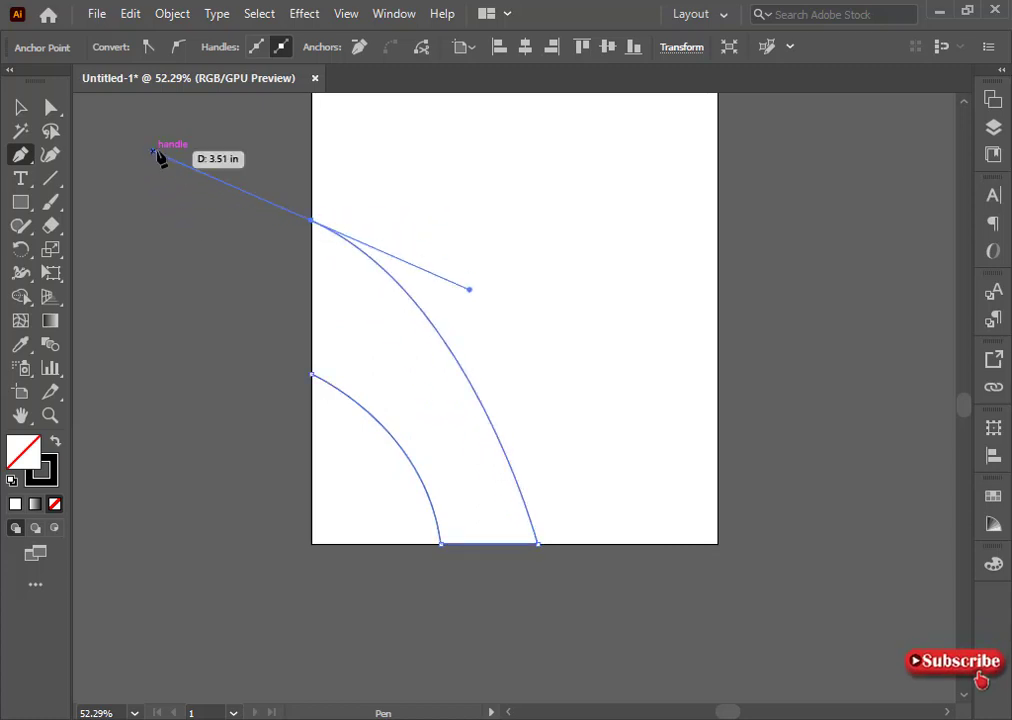
{"action": "left_click_drag", "start_coordinate": [193, 196], "coordinate": [209, 208]}
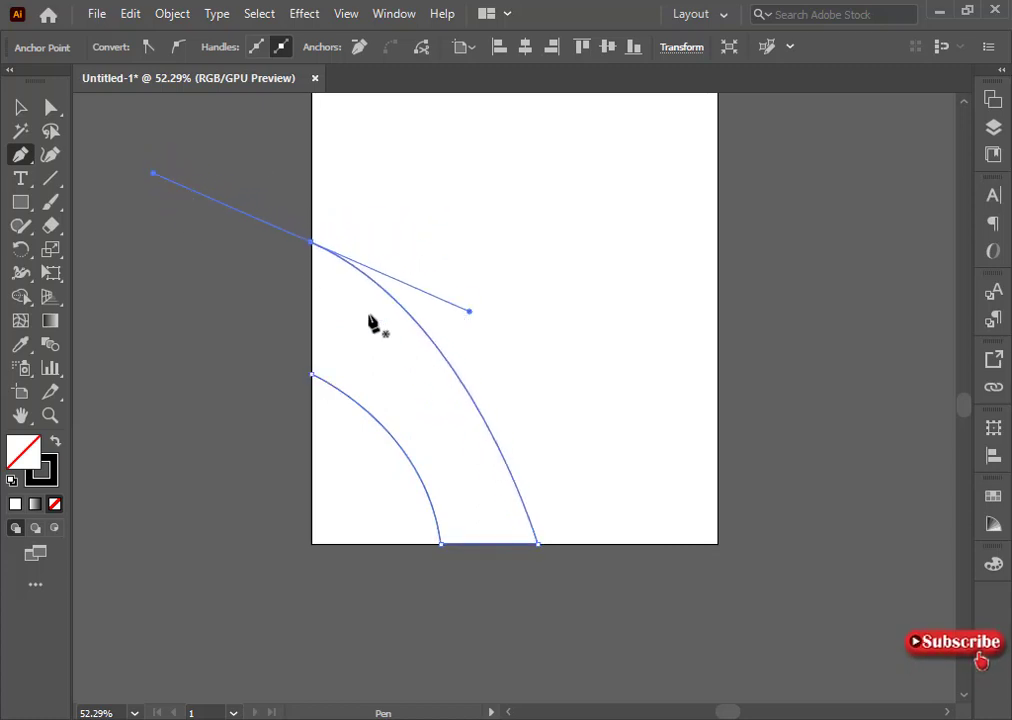
{"action": "left_click", "coordinate": [312, 375]}
{"action": "left_click", "coordinate": [705, 268], "text": "ctrl"}
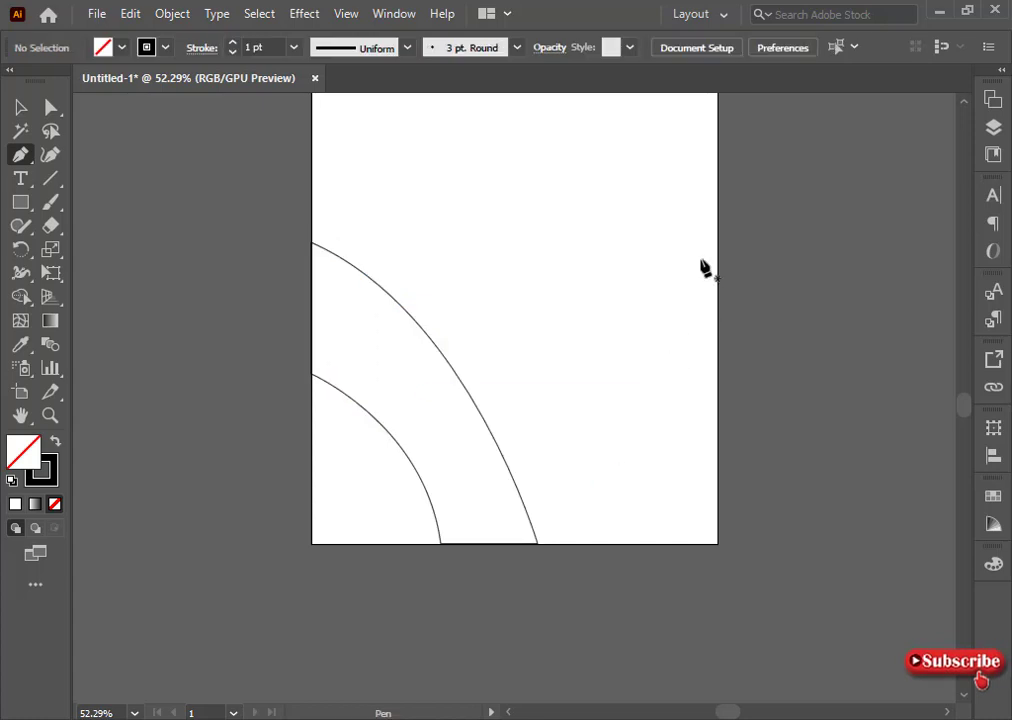
- Start the second hill at the right edge and curve it down onto the first band's arc
{"action": "scroll", "coordinate": [686, 280], "scroll_direction": "up", "scroll_amount": 3}
{"action": "left_click", "coordinate": [718, 360]}
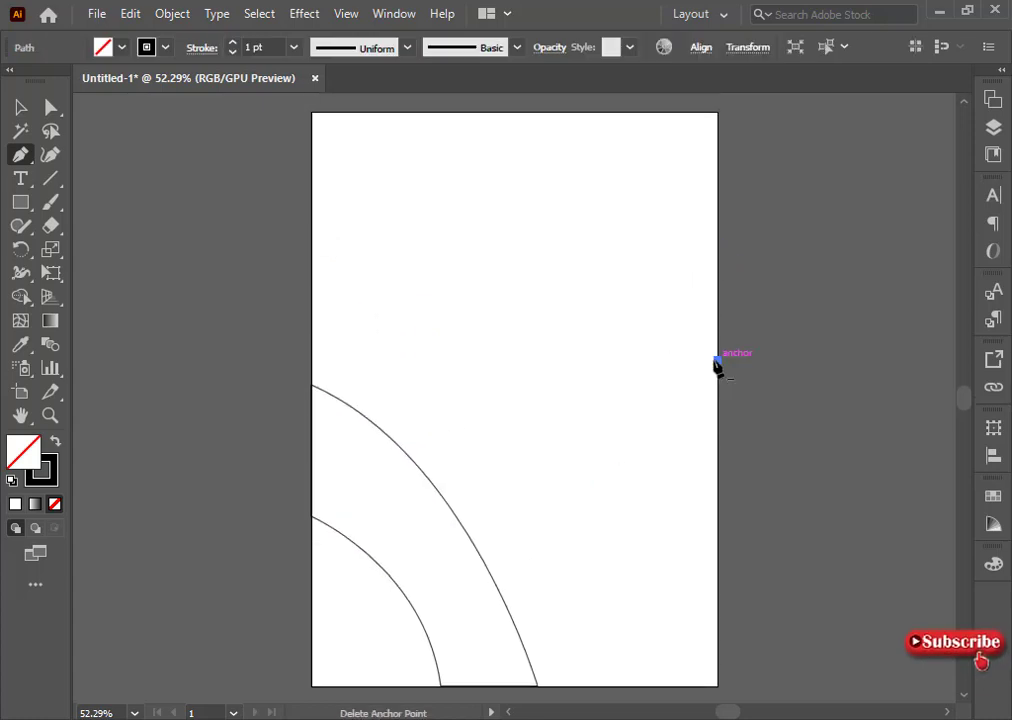
{"action": "left_click_drag", "start_coordinate": [463, 528], "coordinate": [395, 687]}
{"action": "left_click", "coordinate": [463, 528]}
{"action": "scroll", "coordinate": [463, 528], "scroll_direction": "down", "scroll_amount": 2}
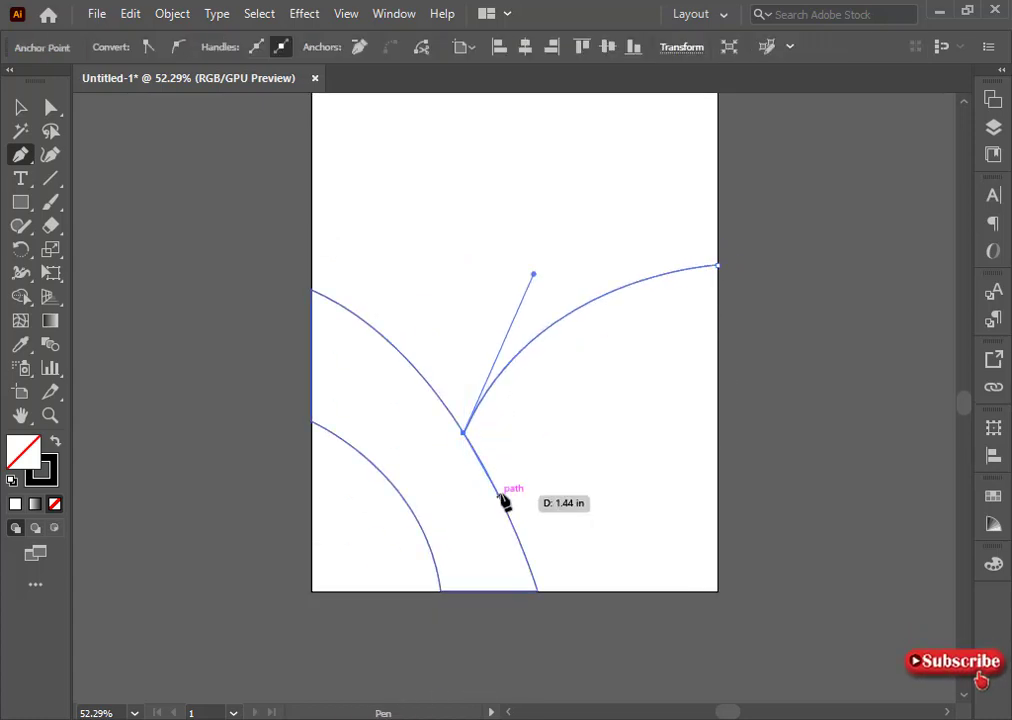
{"action": "left_click_drag", "start_coordinate": [522, 547], "coordinate": [535, 590]}
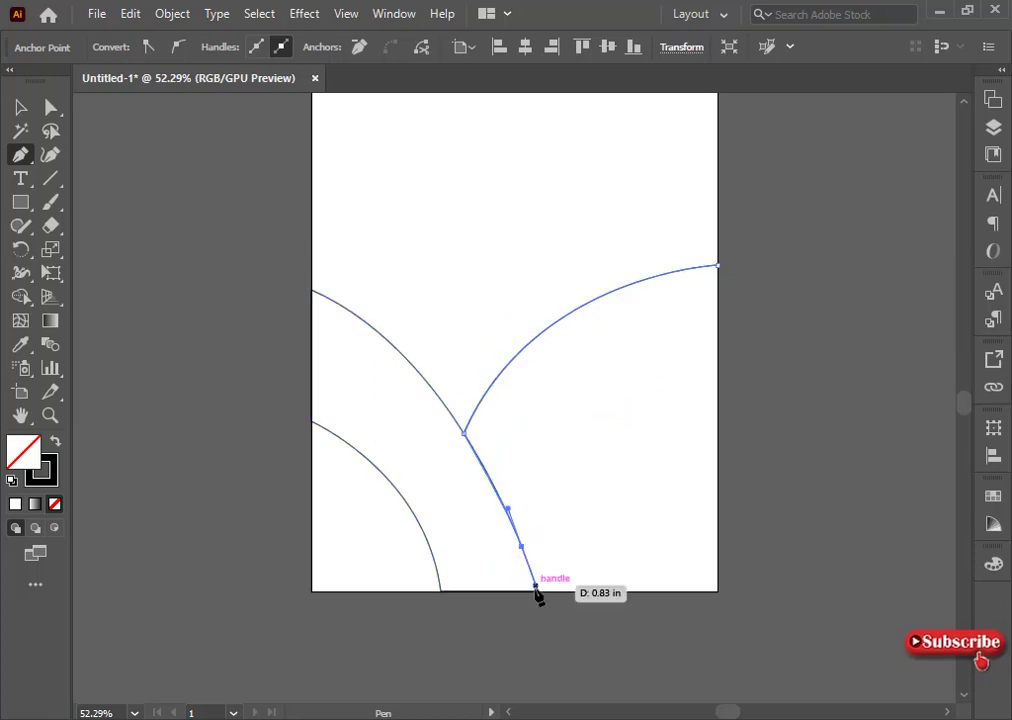
{"action": "key", "text": "ctrl+z"}
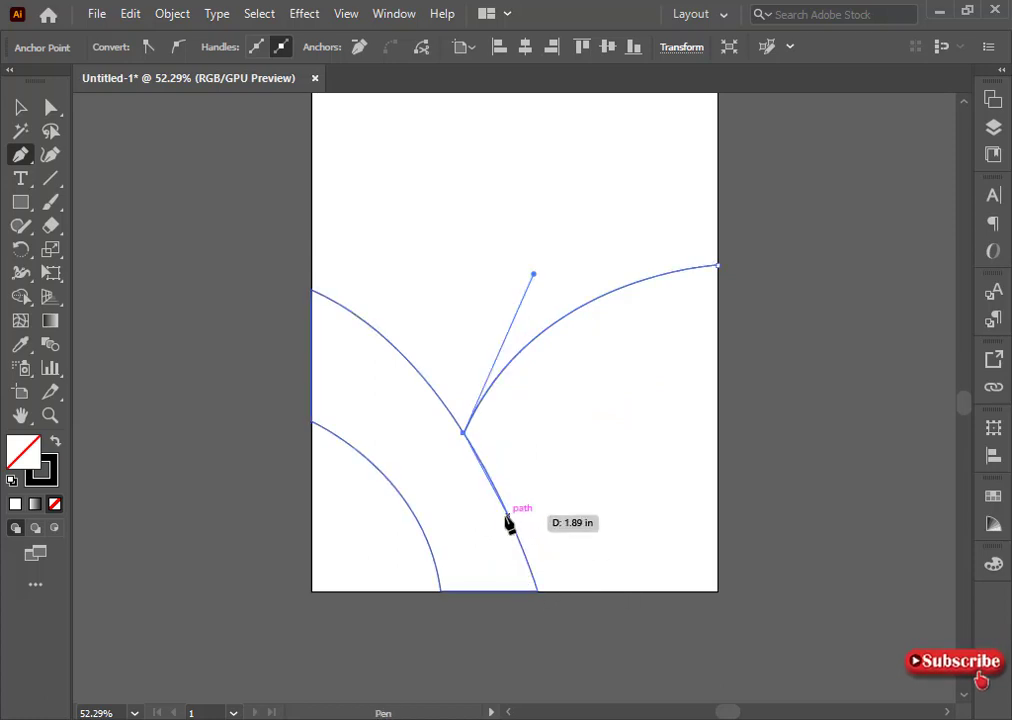
{"action": "left_click_drag", "start_coordinate": [508, 515], "coordinate": [527, 559]}
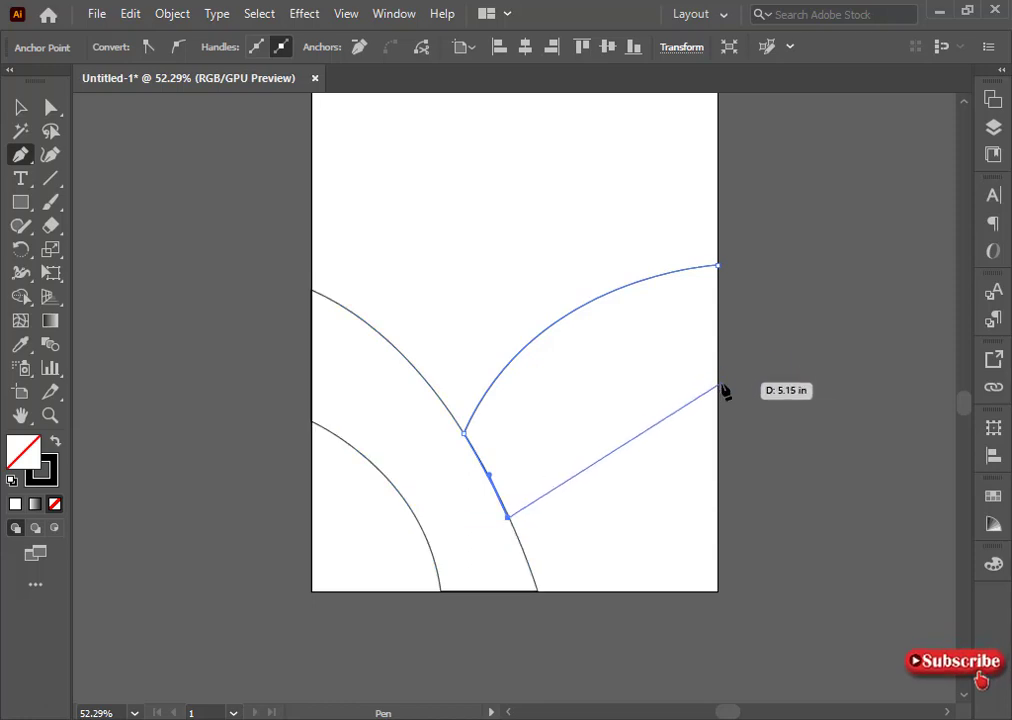
- Curve the lower edge back to the right edge and close the second hill with a vertical side
{"action": "left_click_drag", "start_coordinate": [720, 383], "coordinate": [826, 389]}
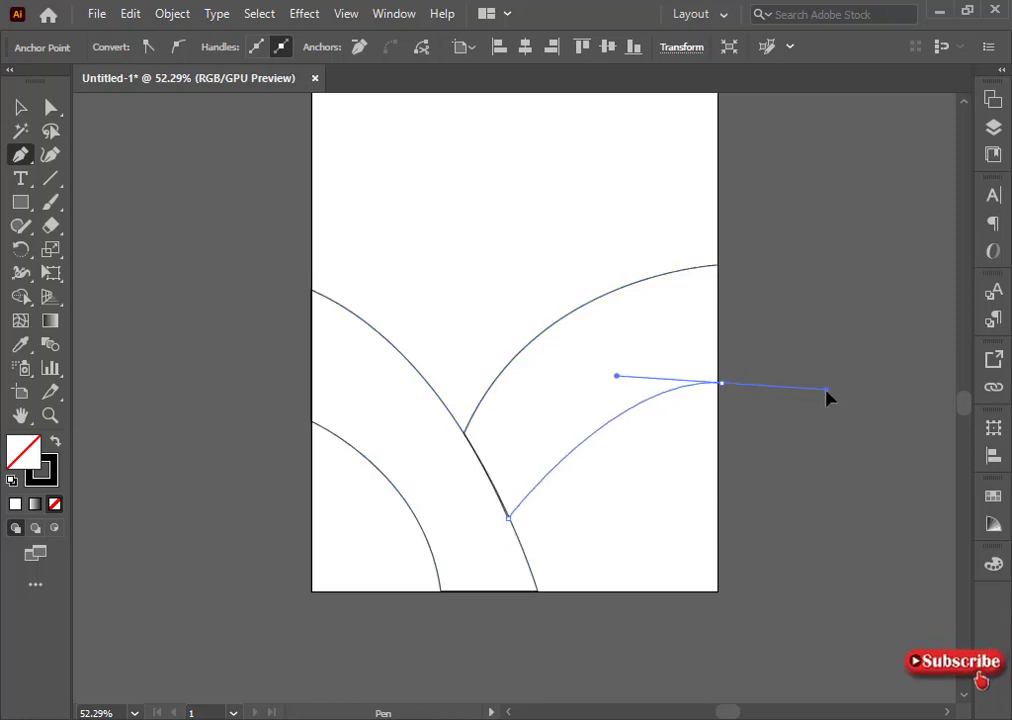
{"action": "left_click", "coordinate": [720, 383]}
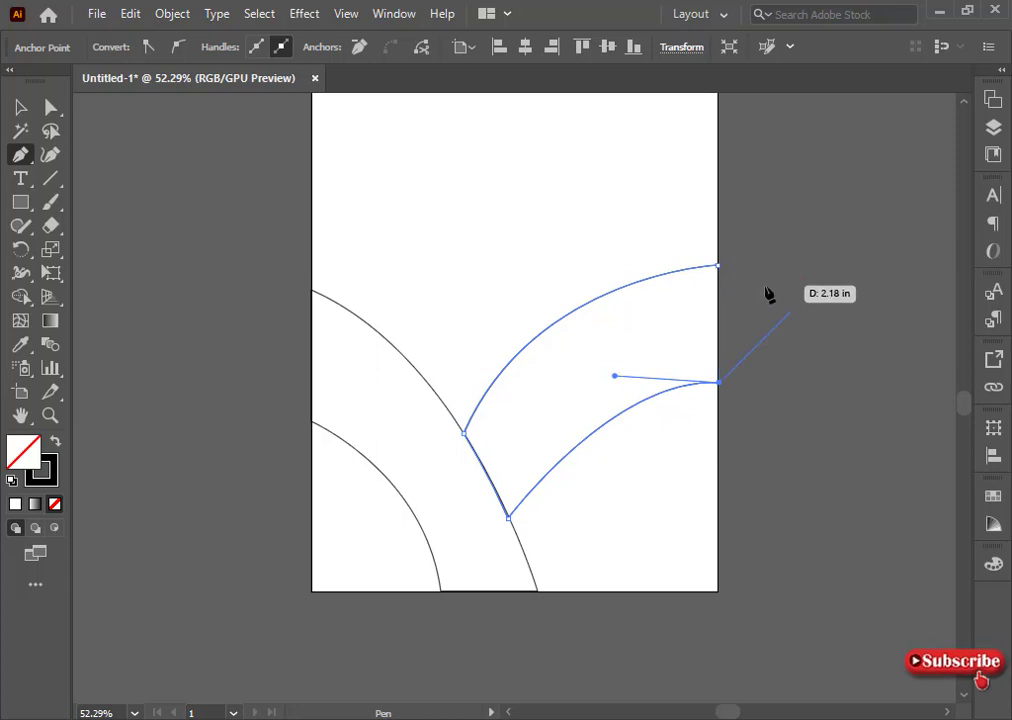
{"action": "left_click", "coordinate": [719, 267]}
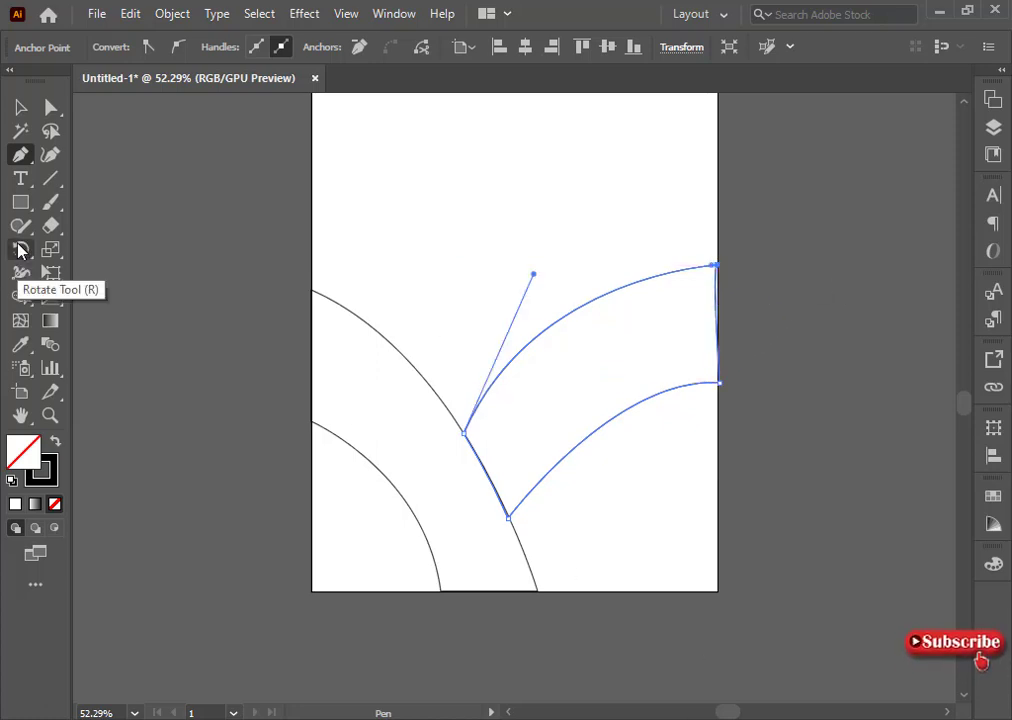
{"action": "key", "text": "ctrl+z"}
{"action": "key", "text": "ctrl+z"}
{"action": "left_click", "coordinate": [718, 383]}
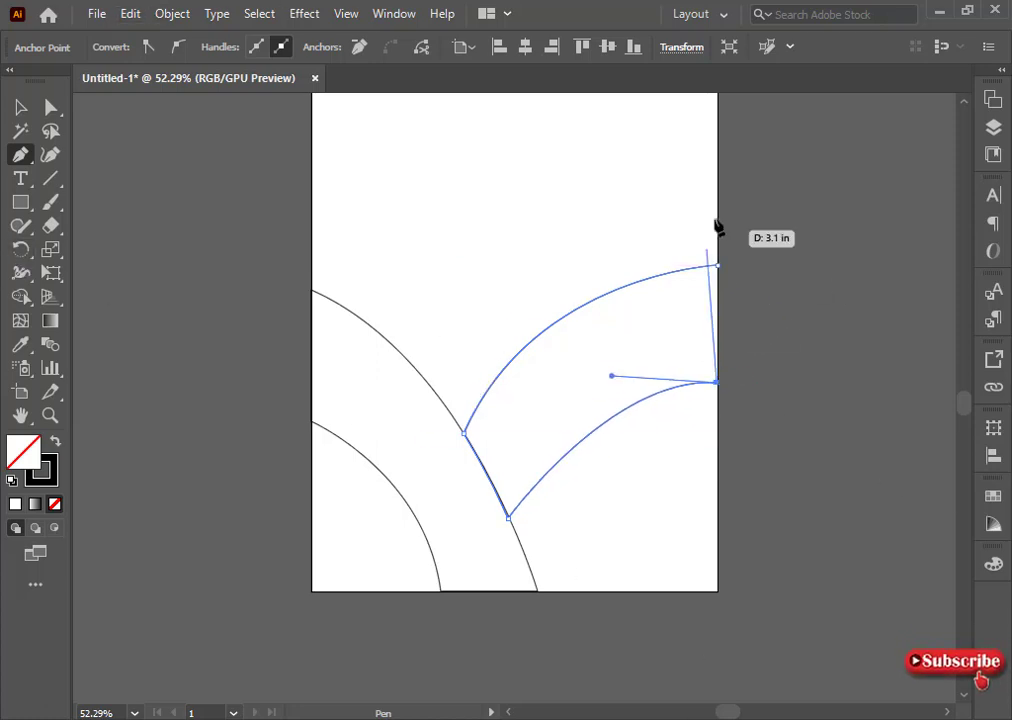
{"action": "left_click", "coordinate": [719, 267]}
{"action": "left_click", "coordinate": [768, 479], "text": "ctrl"}
{"action": "left_click", "coordinate": [52, 107]}
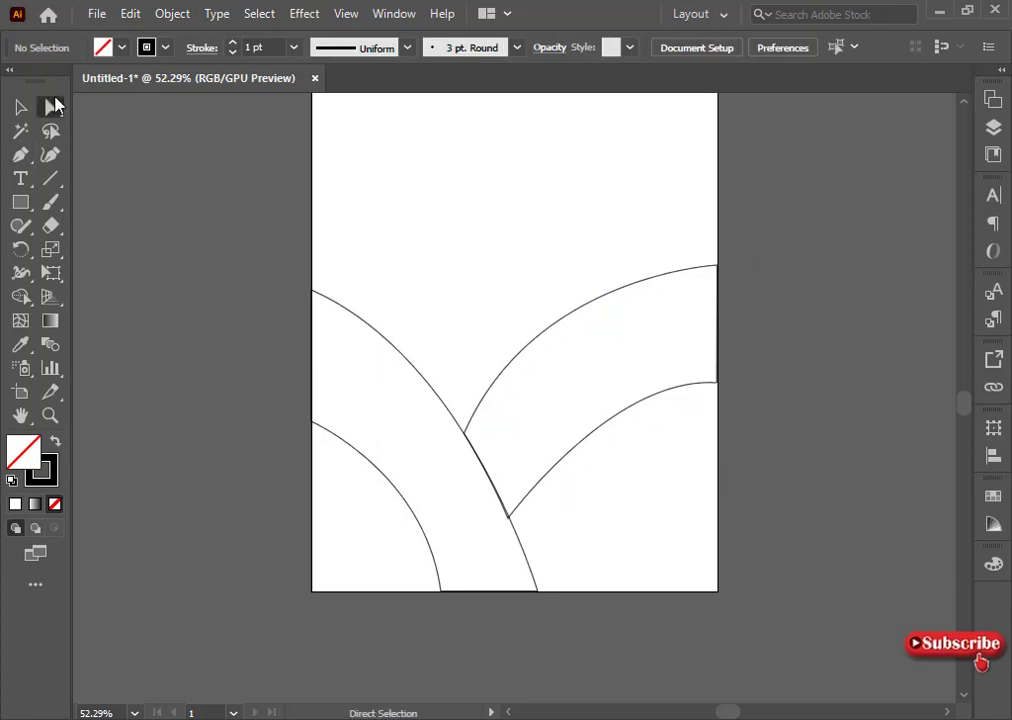
- Adjust anchors and curve handles on both hill paths so their junction sits cleanly
{"action": "left_click", "coordinate": [508, 516]}
{"action": "left_click", "coordinate": [508, 654]}
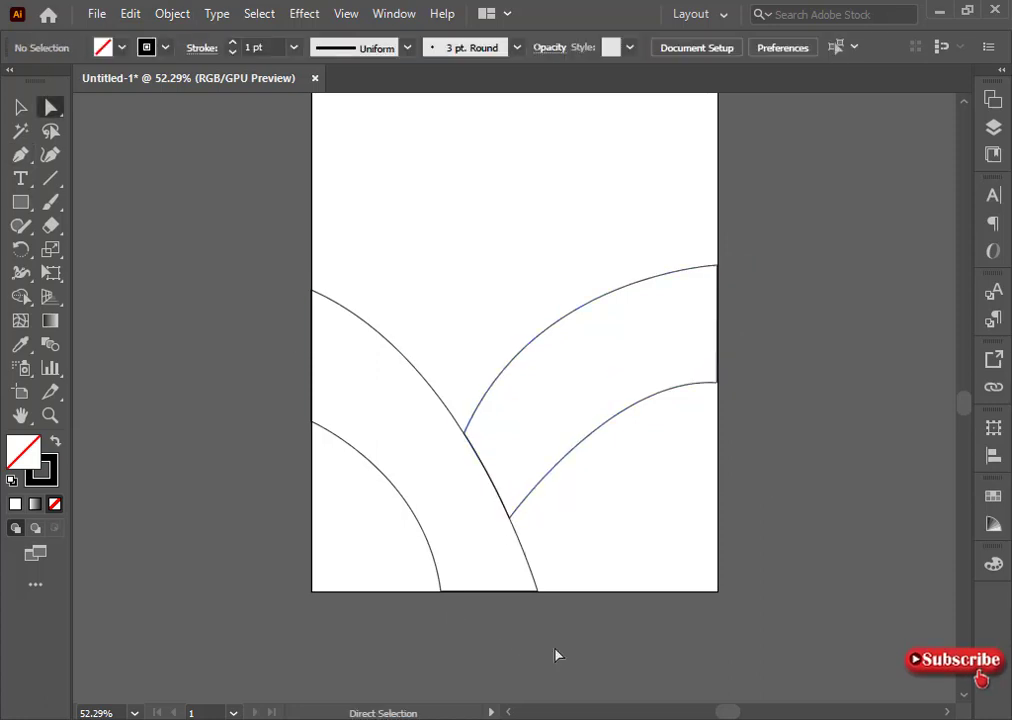
{"action": "left_click", "coordinate": [314, 293]}
{"action": "left_click_drag", "start_coordinate": [470, 360], "coordinate": [481, 352]}
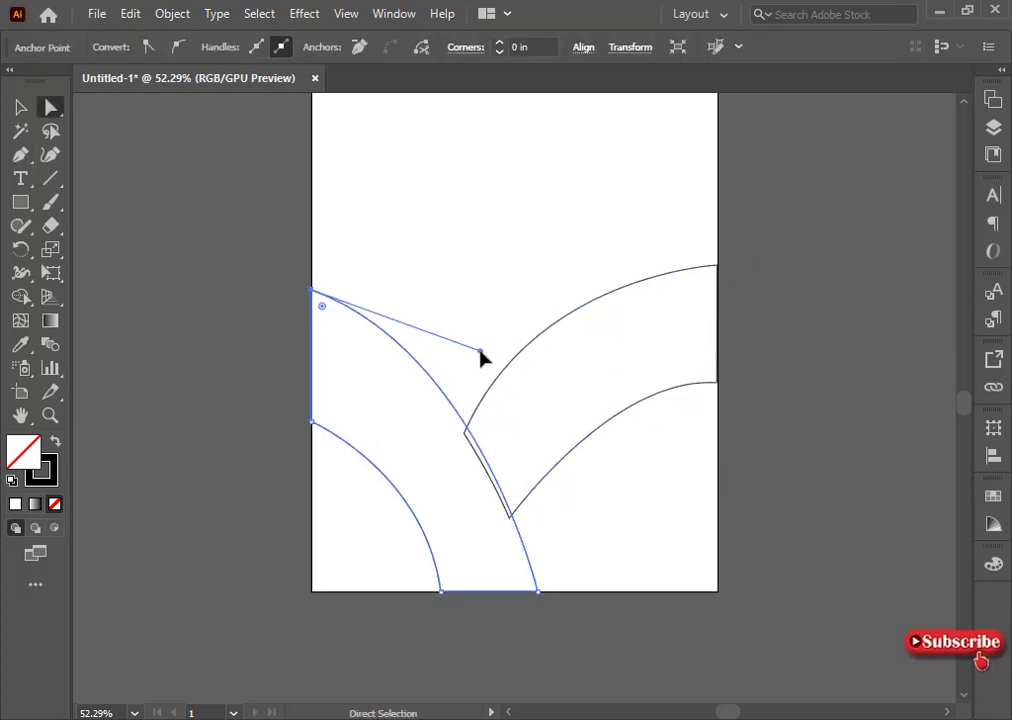
{"action": "left_click_drag", "start_coordinate": [465, 430], "coordinate": [470, 522]}
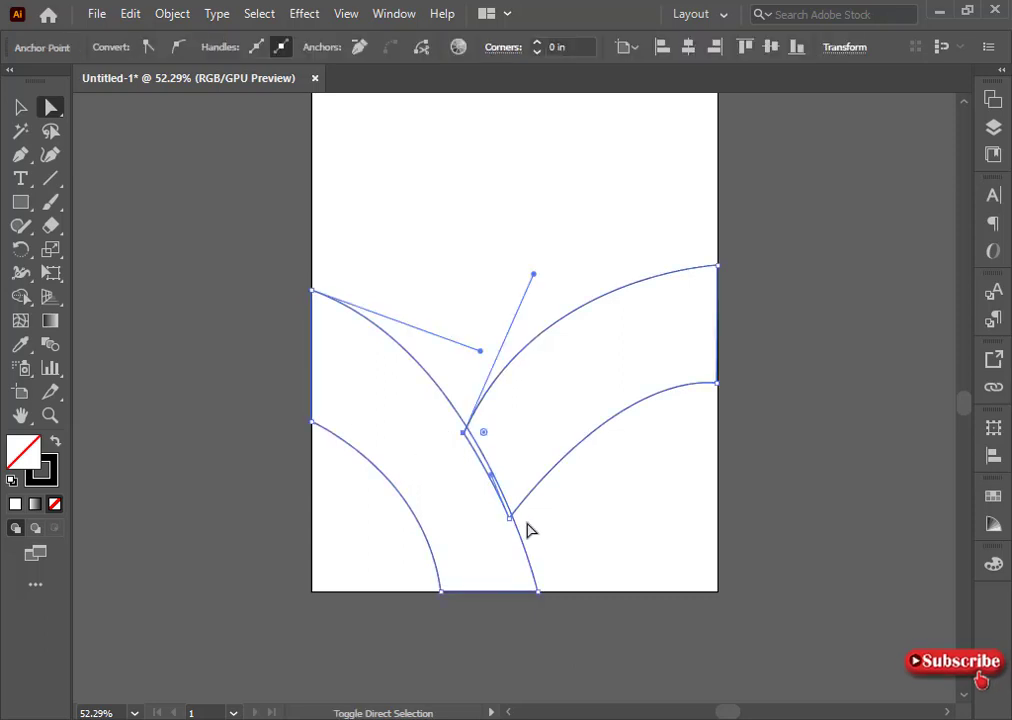
{"action": "left_click_drag", "start_coordinate": [530, 530], "coordinate": [508, 583]}
{"action": "left_click_drag", "start_coordinate": [470, 443], "coordinate": [506, 580]}
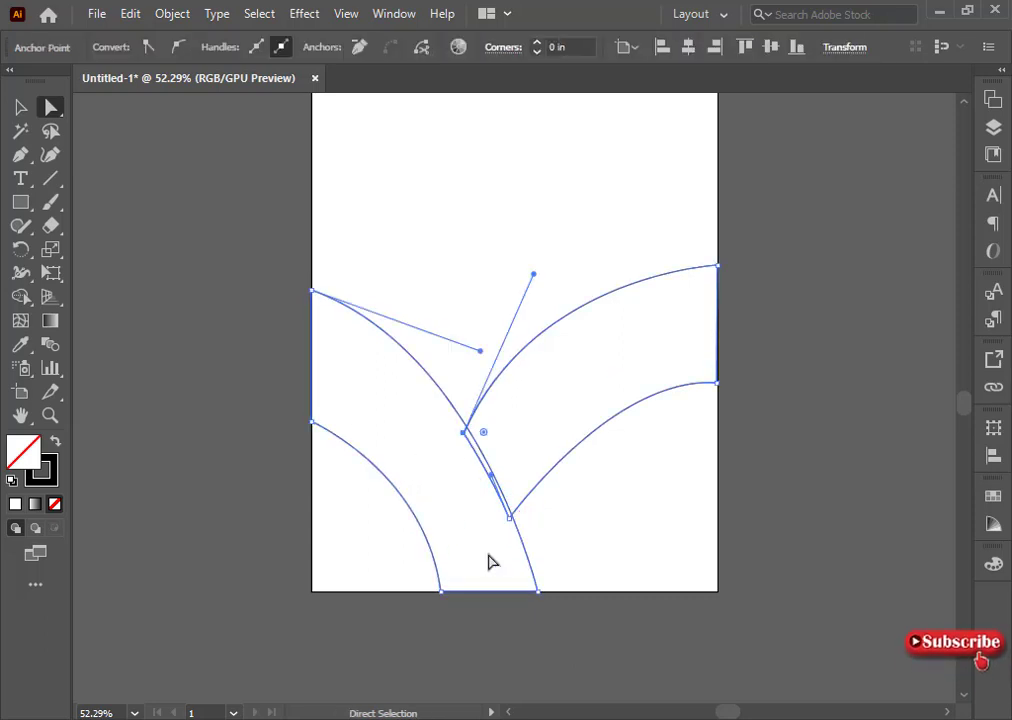
{"action": "left_click_drag", "start_coordinate": [515, 535], "coordinate": [495, 505]}
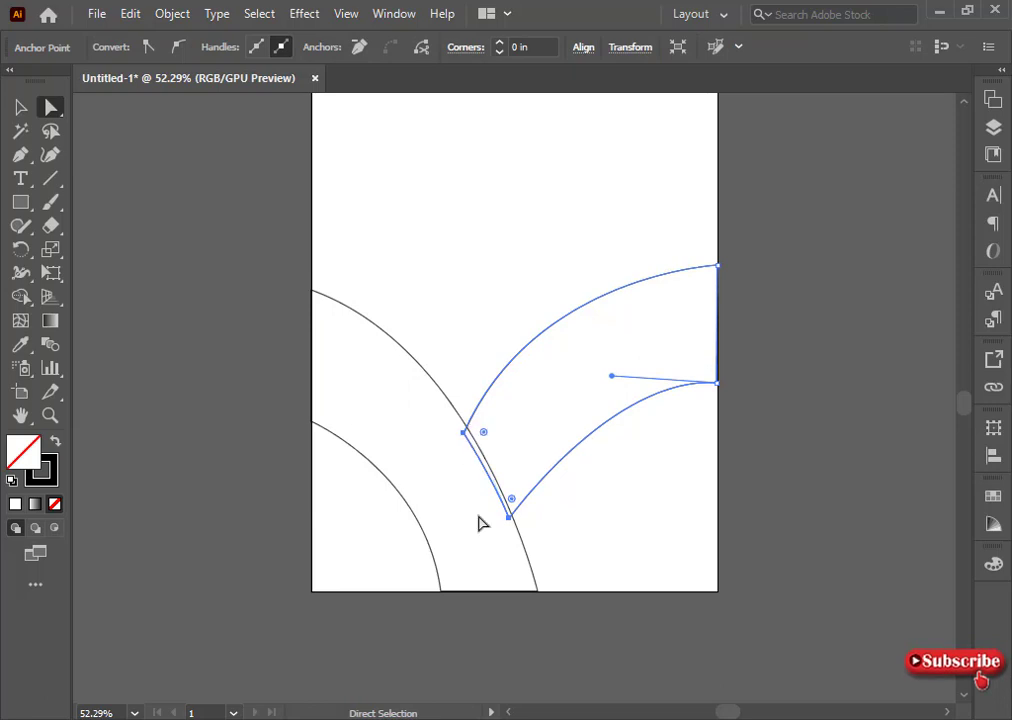
{"action": "left_click", "coordinate": [485, 532]}
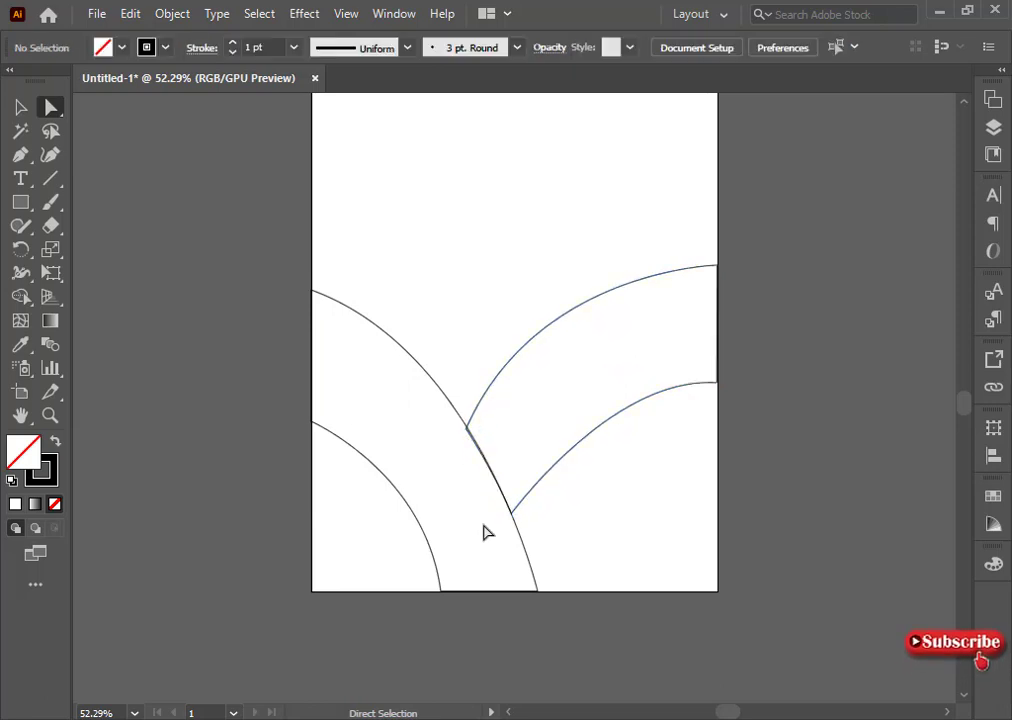
{"action": "scroll", "coordinate": [323, 598], "scroll_direction": "up", "scroll_amount": 2}
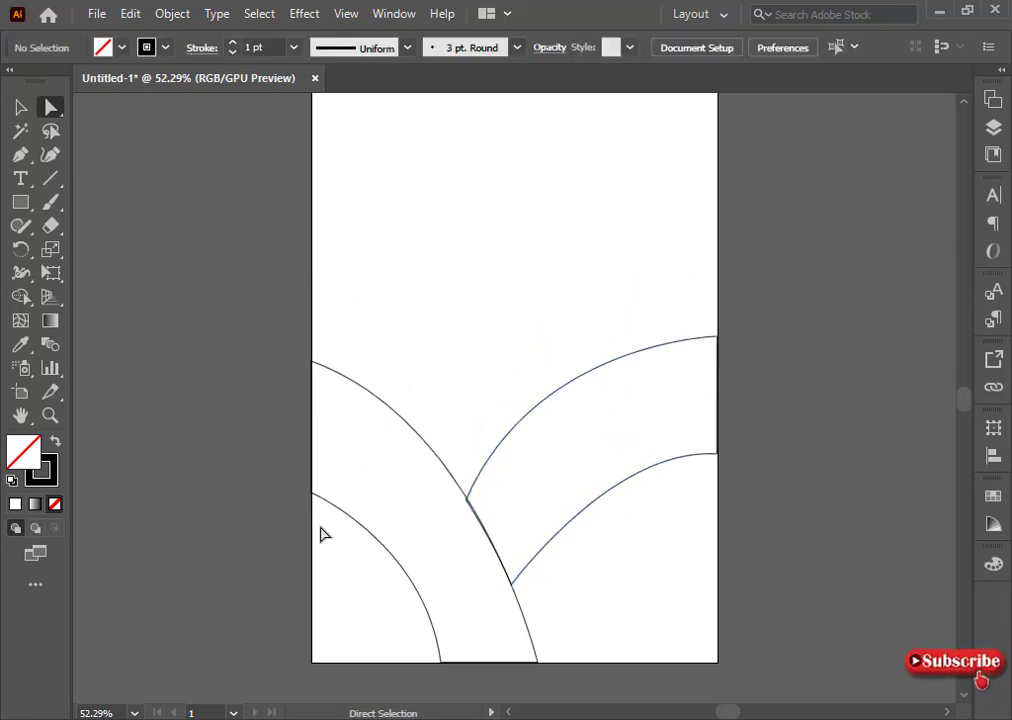
{"action": "scroll", "coordinate": [266, 417], "scroll_direction": "down", "scroll_amount": 1}
- Draw a closed corner shape from the first band's inner arc down to the bottom-left corner
{"action": "scroll", "coordinate": [284, 384], "scroll_direction": "down", "scroll_amount": 2}
{"action": "key", "text": "p"}
{"action": "left_click", "coordinate": [312, 398]}
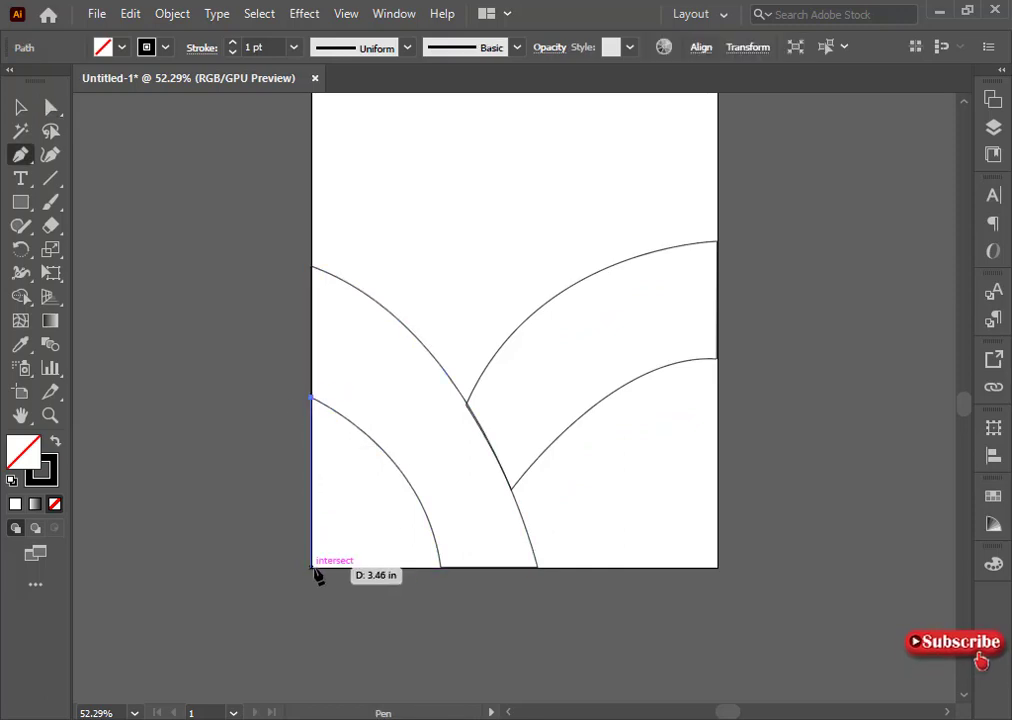
{"action": "left_click", "coordinate": [312, 567]}
{"action": "left_click", "coordinate": [440, 567]}
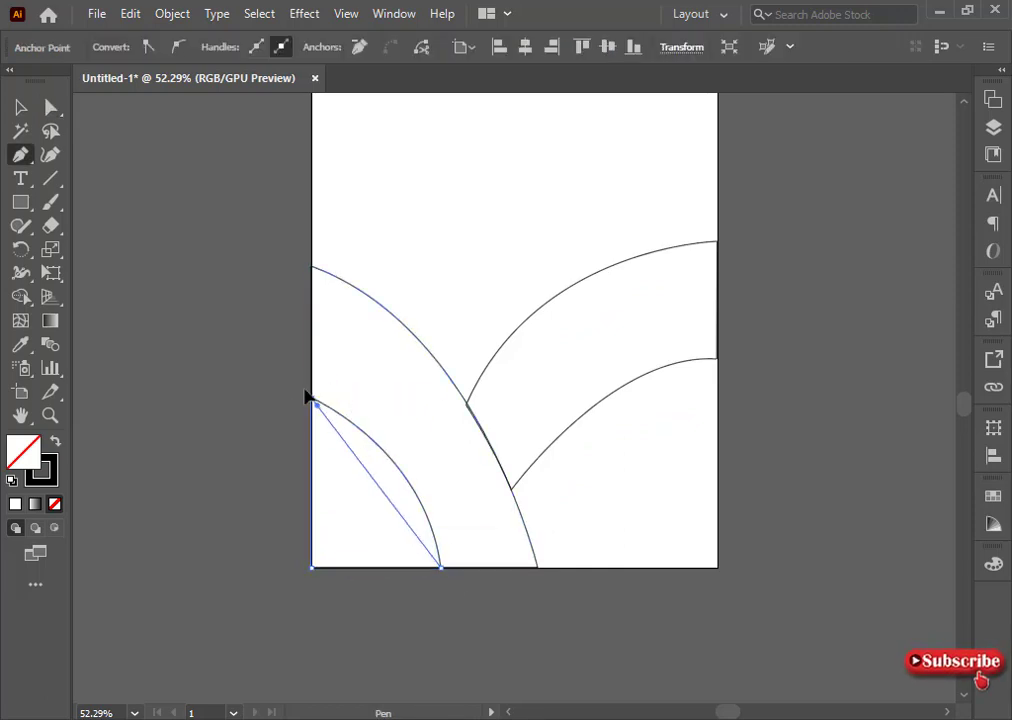
{"action": "left_click_drag", "start_coordinate": [312, 398], "coordinate": [193, 348]}
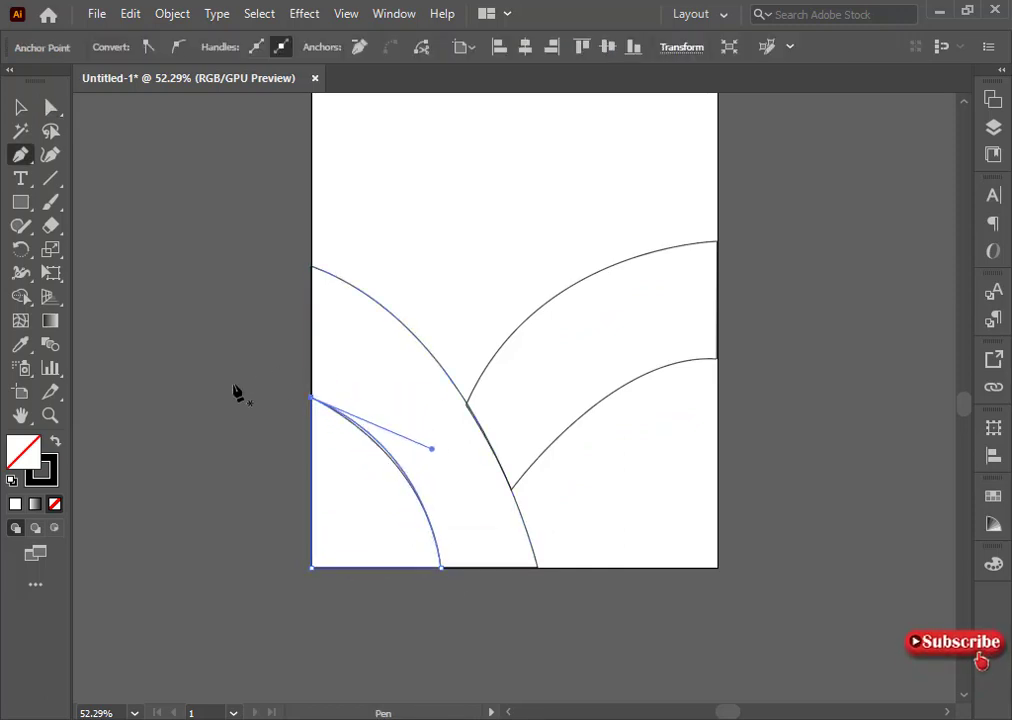
{"action": "left_click_drag", "start_coordinate": [237, 394], "coordinate": [316, 402]}
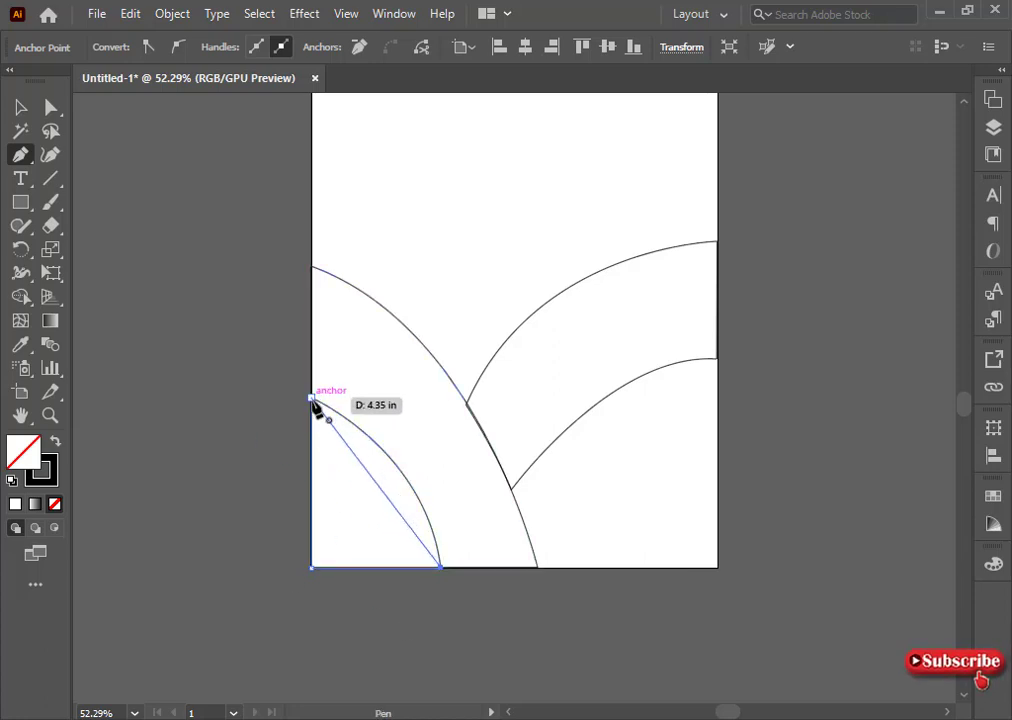
{"action": "left_click_drag", "start_coordinate": [229, 308], "coordinate": [194, 341]}
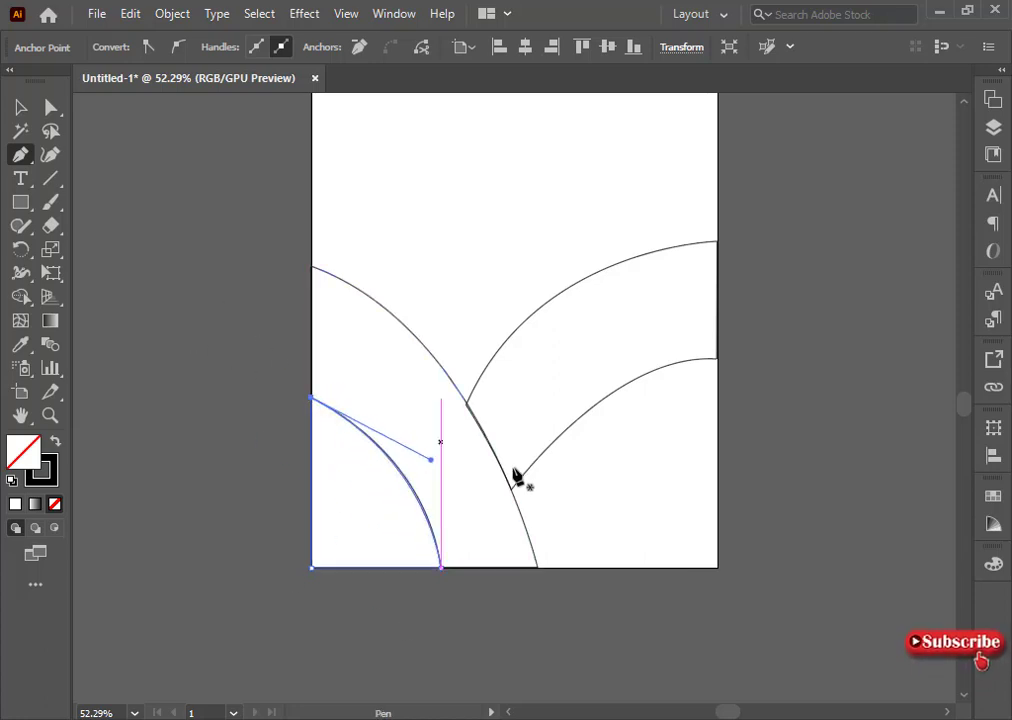
- Outline the right slope through the slopes' meeting point, bottom edge and bottom-right corner, closing it
{"action": "left_click", "coordinate": [716, 358]}
{"action": "left_click_drag", "start_coordinate": [511, 489], "coordinate": [397, 645]}
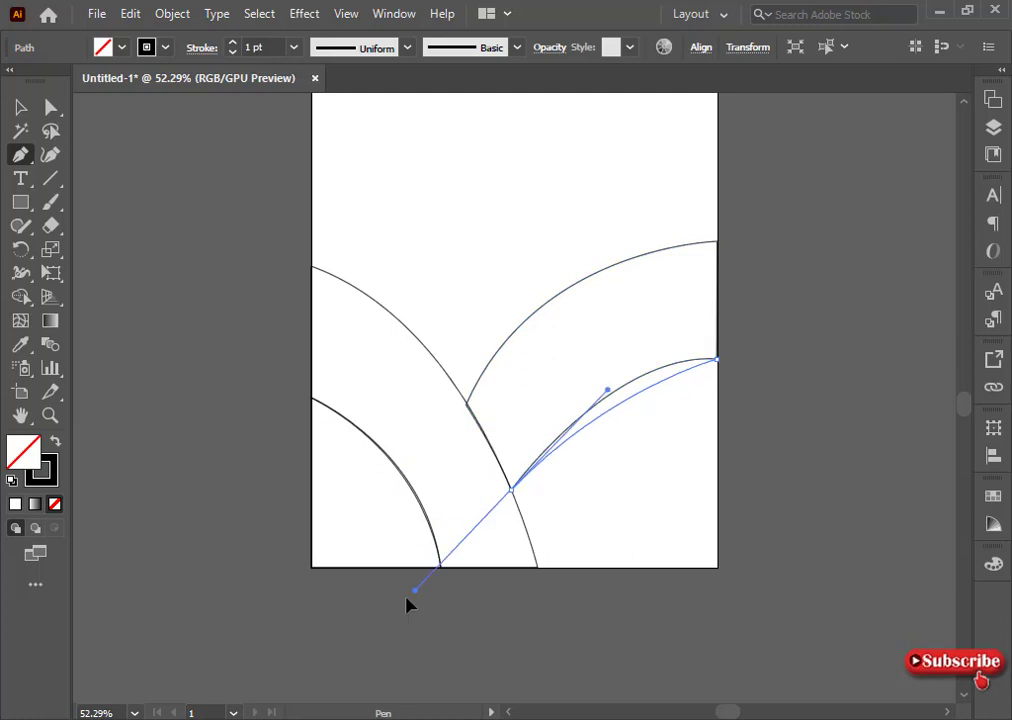
{"action": "left_click_drag", "start_coordinate": [511, 489], "coordinate": [541, 583]}
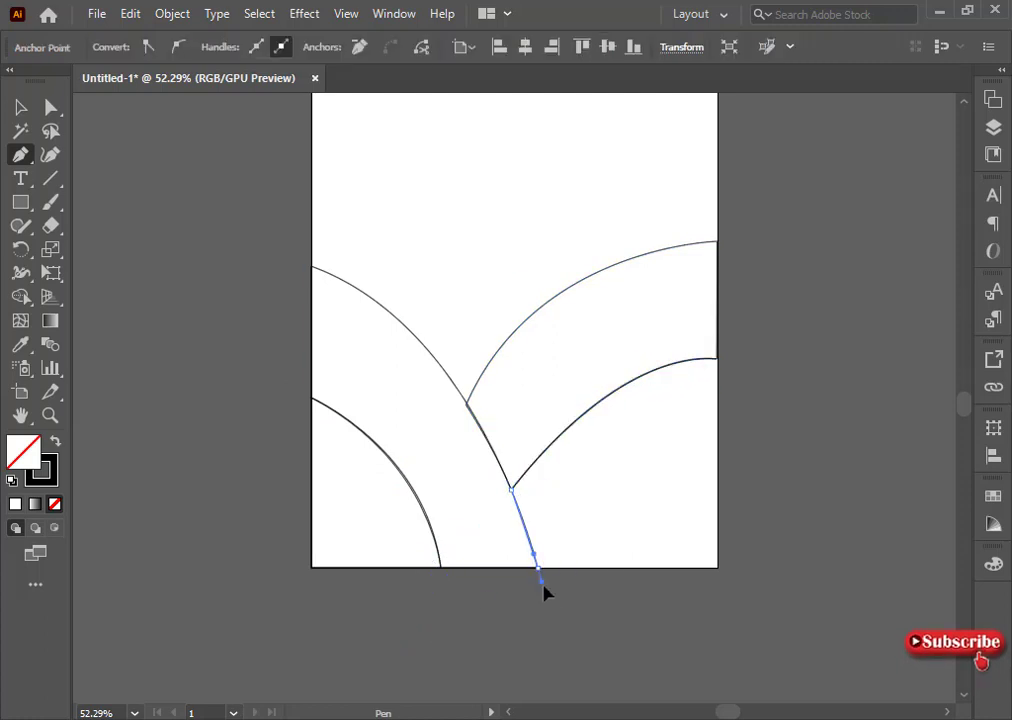
{"action": "left_click", "coordinate": [537, 567]}
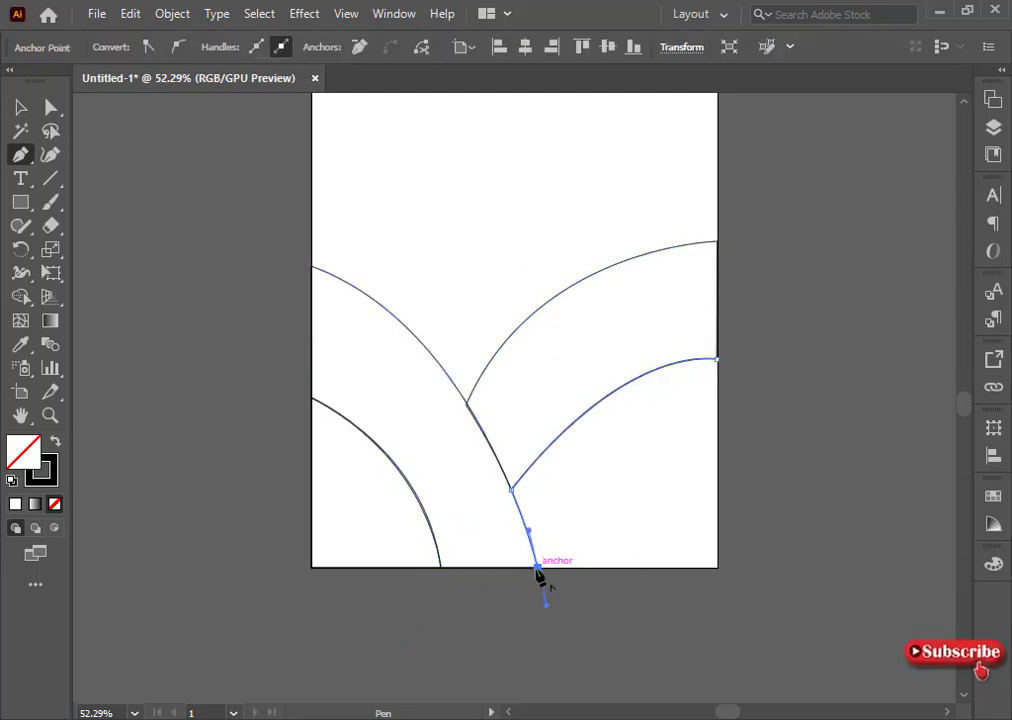
{"action": "left_click", "coordinate": [716, 567]}
{"action": "left_click", "coordinate": [716, 358]}
{"action": "key", "text": "ctrl+shift+a"}
{"action": "scroll", "coordinate": [662, 659], "scroll_direction": "down", "scroll_amount": 2}
- Below the artboard, draw the trunk's curved left side, flat base and curved right side
{"action": "scroll", "coordinate": [662, 463], "scroll_direction": "down", "scroll_amount": 3}
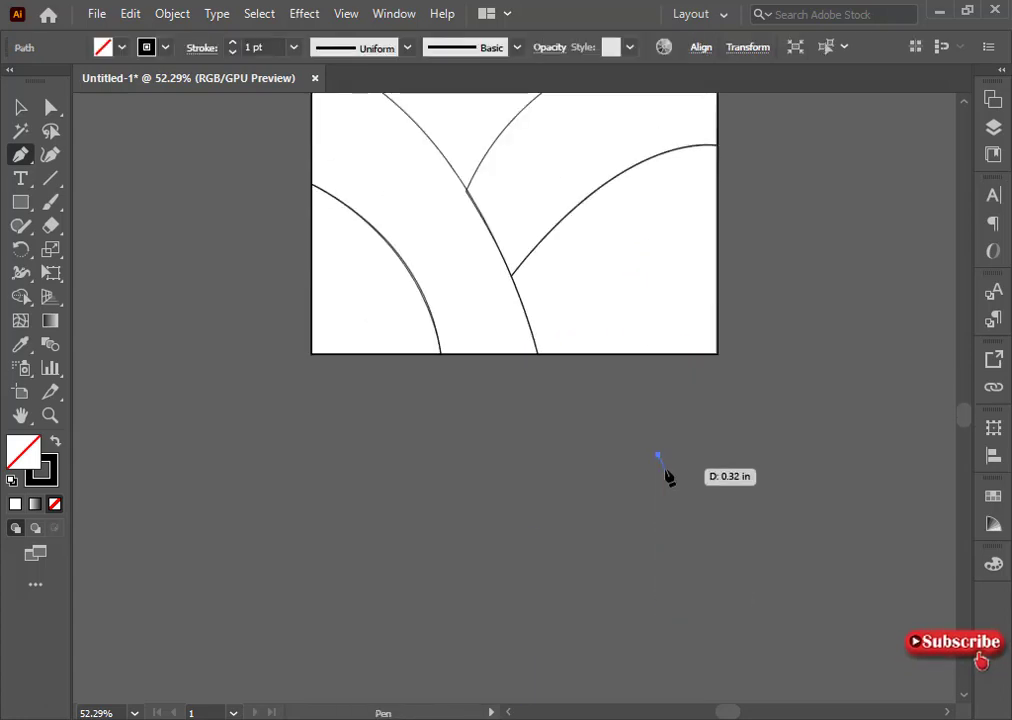
{"action": "scroll", "coordinate": [443, 443], "scroll_direction": "down", "scroll_amount": 3}
{"action": "left_click", "coordinate": [441, 391]}
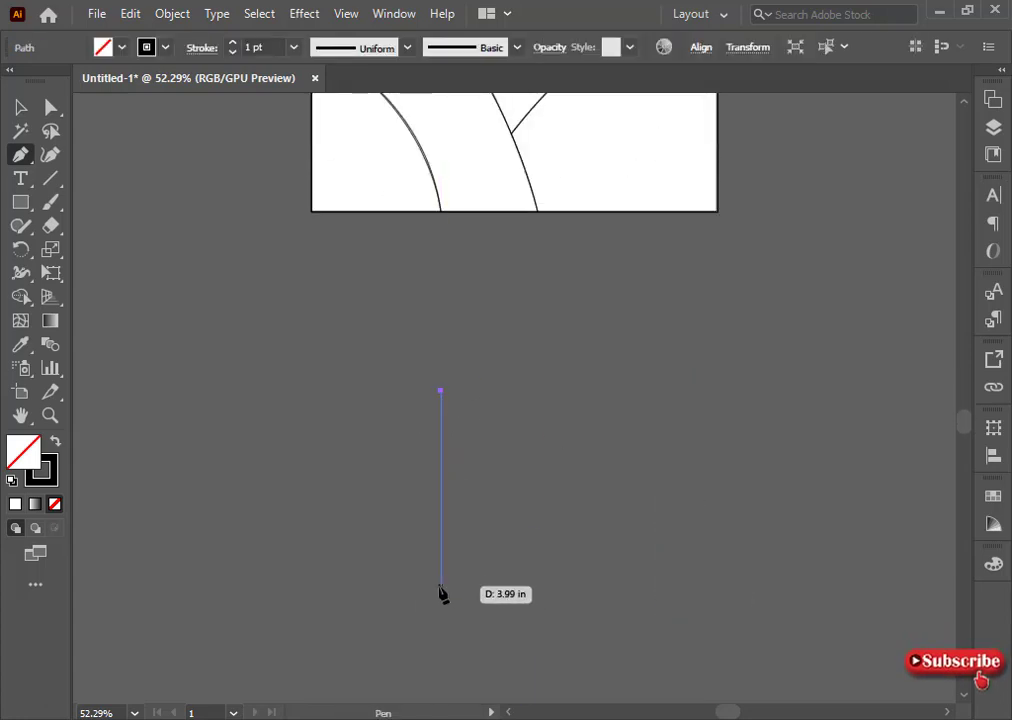
{"action": "left_click_drag", "start_coordinate": [441, 586], "coordinate": [389, 655]}
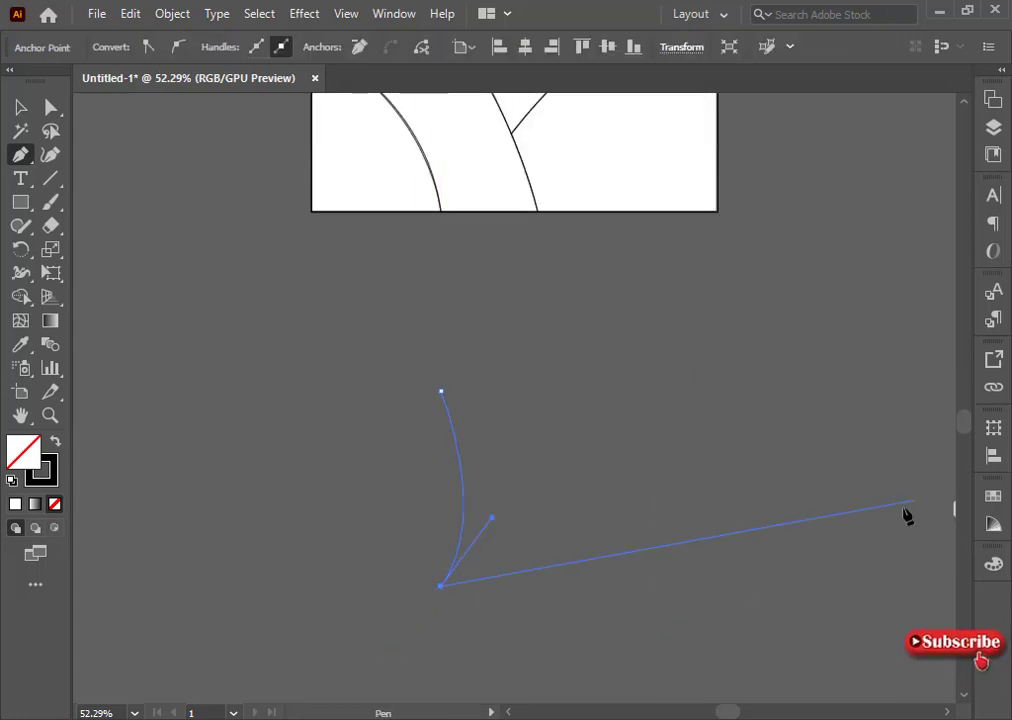
{"action": "left_click", "coordinate": [539, 585]}
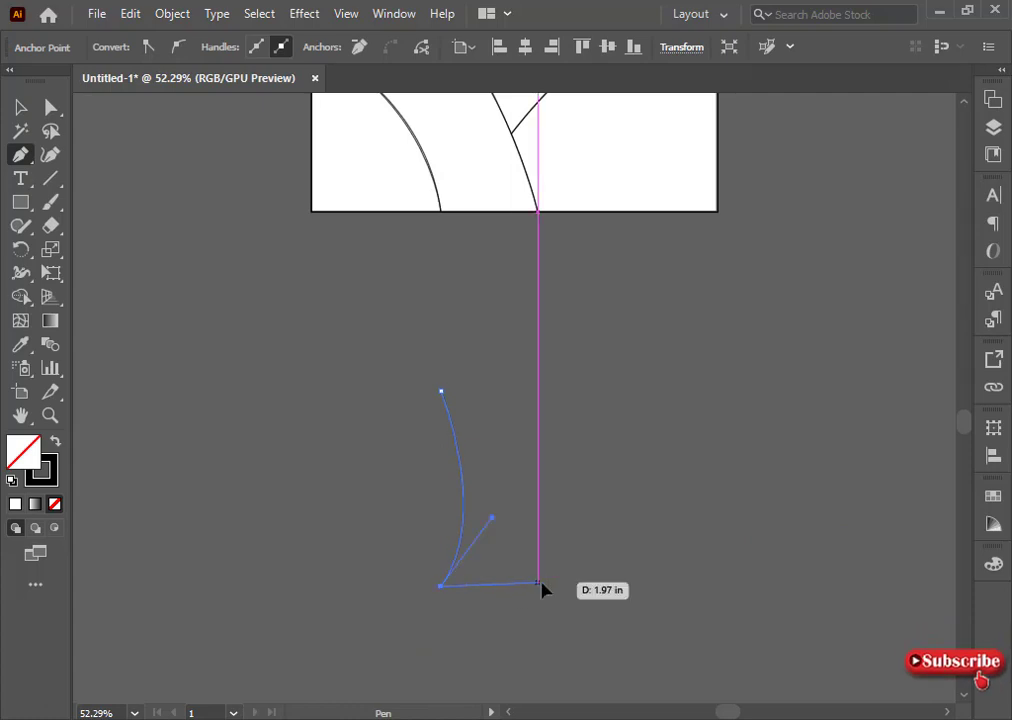
{"action": "left_click", "coordinate": [551, 587]}
{"action": "left_click_drag", "start_coordinate": [551, 391], "coordinate": [596, 300]}
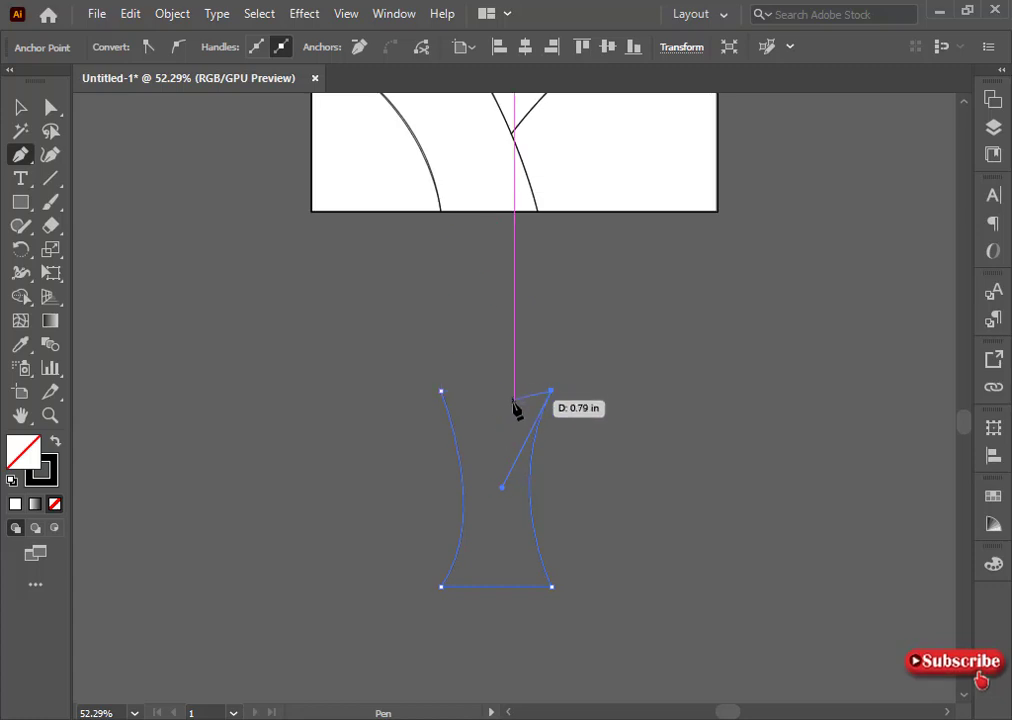
- Add jagged, forked branch tips across the trunk top and close the outline
{"action": "left_click_drag", "start_coordinate": [514, 408], "coordinate": [494, 460]}
{"action": "key", "text": "ctrl+z"}
{"action": "mouse_move", "coordinate": [538, 380]}
{"action": "left_mouse_down"}
{"action": "mouse_move", "coordinate": [540, 358]}
{"action": "mouse_move", "coordinate": [532, 418]}
{"action": "mouse_move", "coordinate": [517, 360]}
{"action": "mouse_move", "coordinate": [490, 371]}
{"action": "left_mouse_up"}
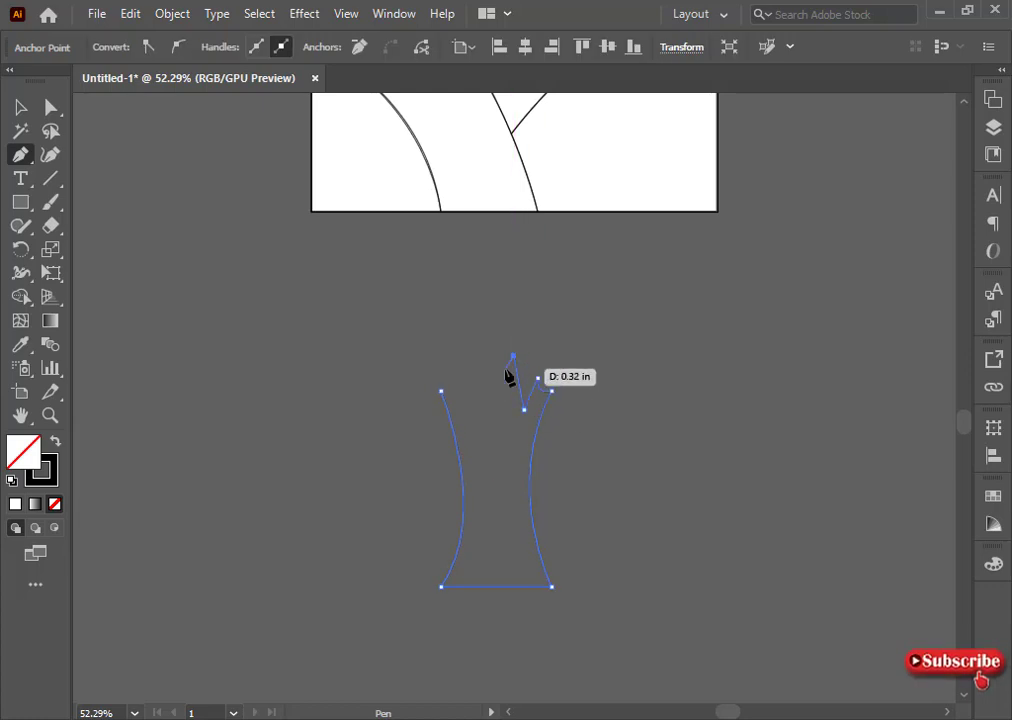
{"action": "mouse_move", "coordinate": [501, 414]}
{"action": "left_mouse_down"}
{"action": "mouse_move", "coordinate": [479, 407]}
{"action": "mouse_move", "coordinate": [520, 413]}
{"action": "mouse_move", "coordinate": [505, 377]}
{"action": "left_mouse_up"}
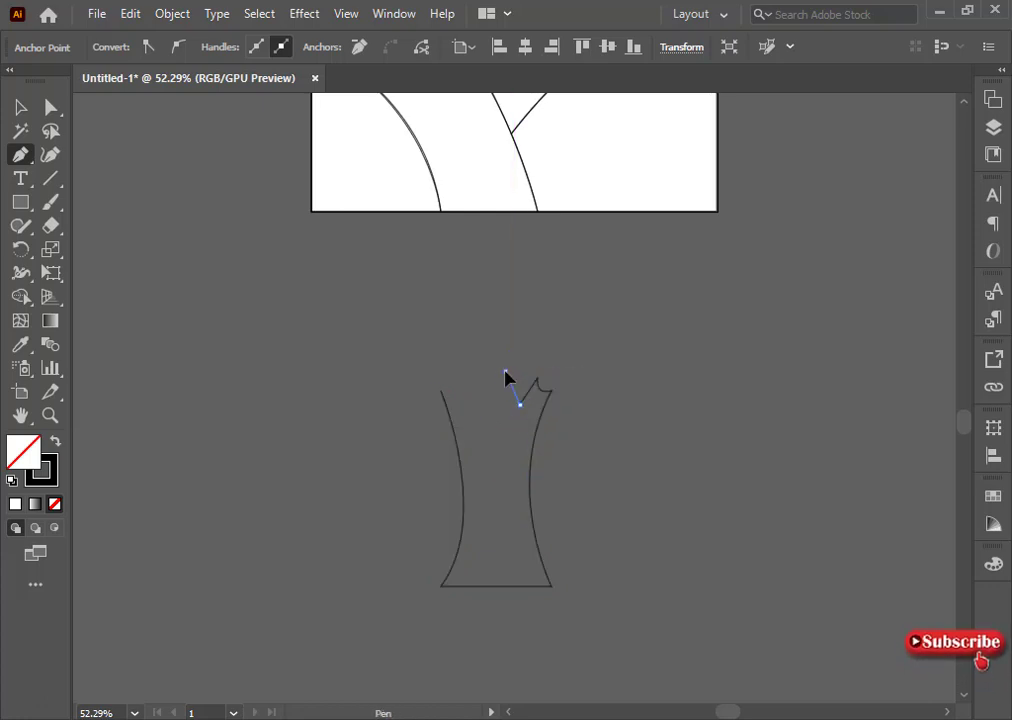
{"action": "left_click", "coordinate": [513, 358]}
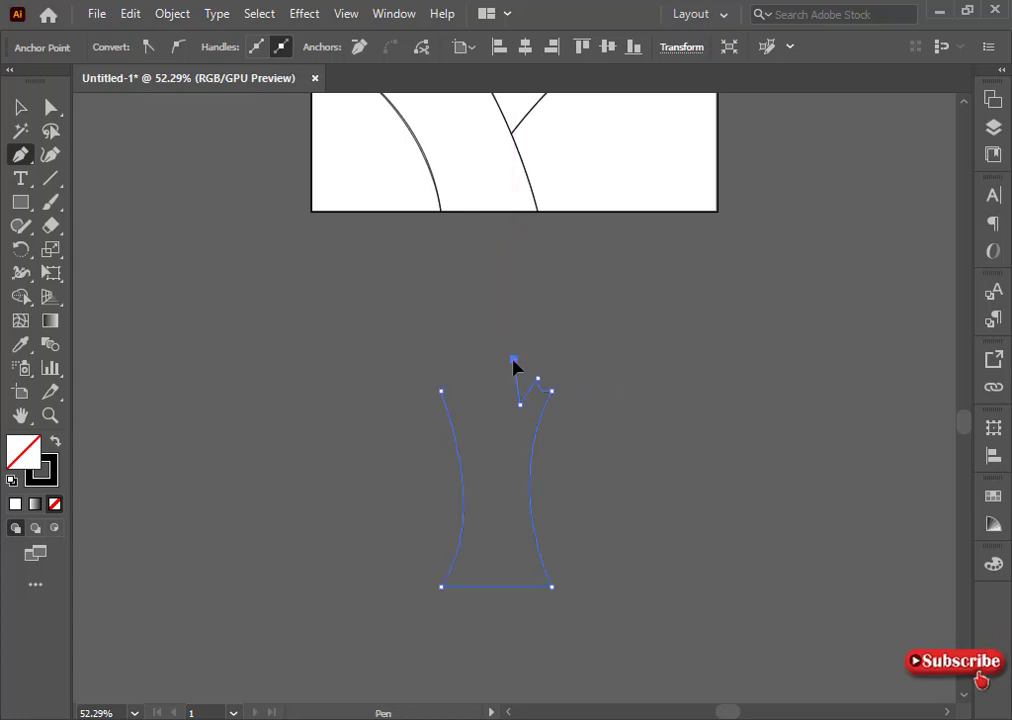
{"action": "left_click_drag", "start_coordinate": [486, 368], "coordinate": [467, 357]}
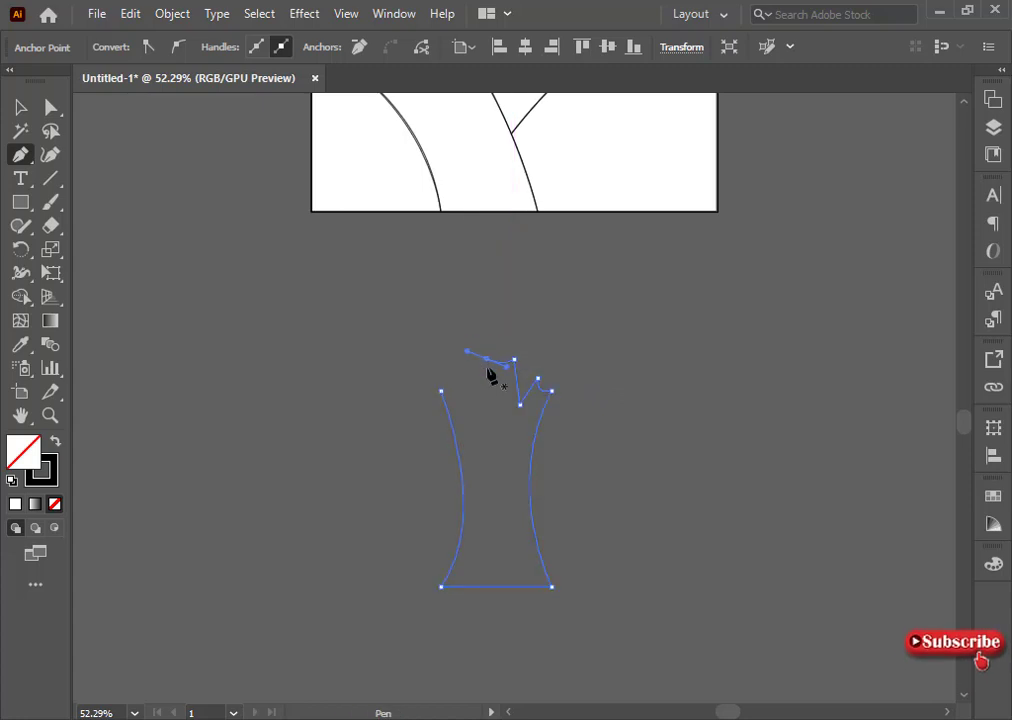
{"action": "left_click", "coordinate": [494, 358]}
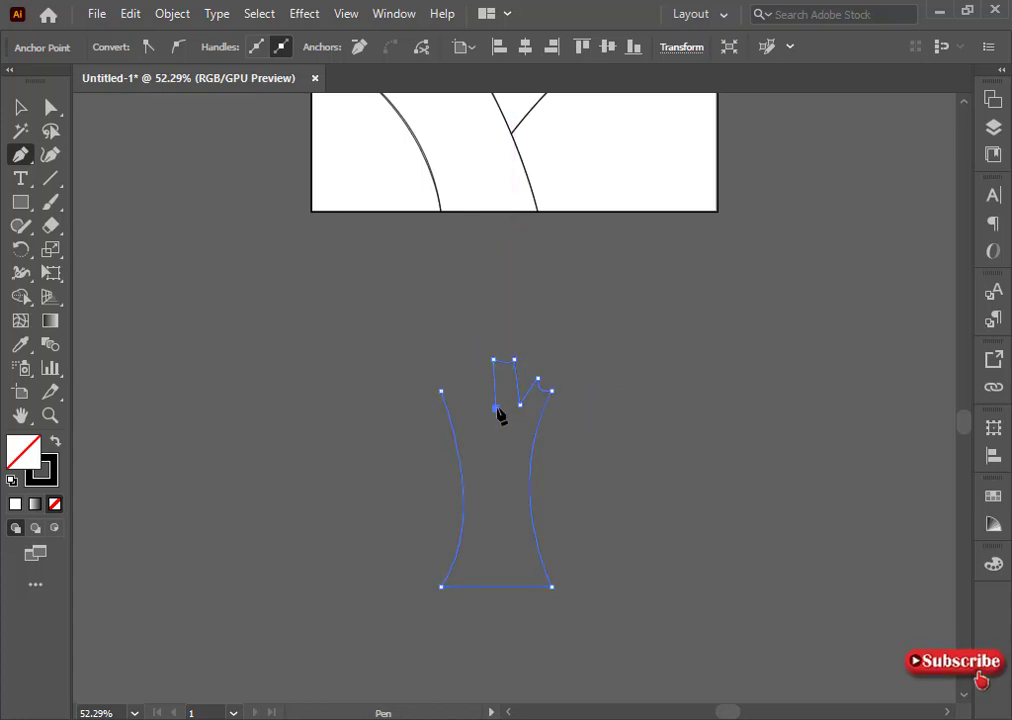
{"action": "left_click_drag", "start_coordinate": [455, 356], "coordinate": [451, 366]}
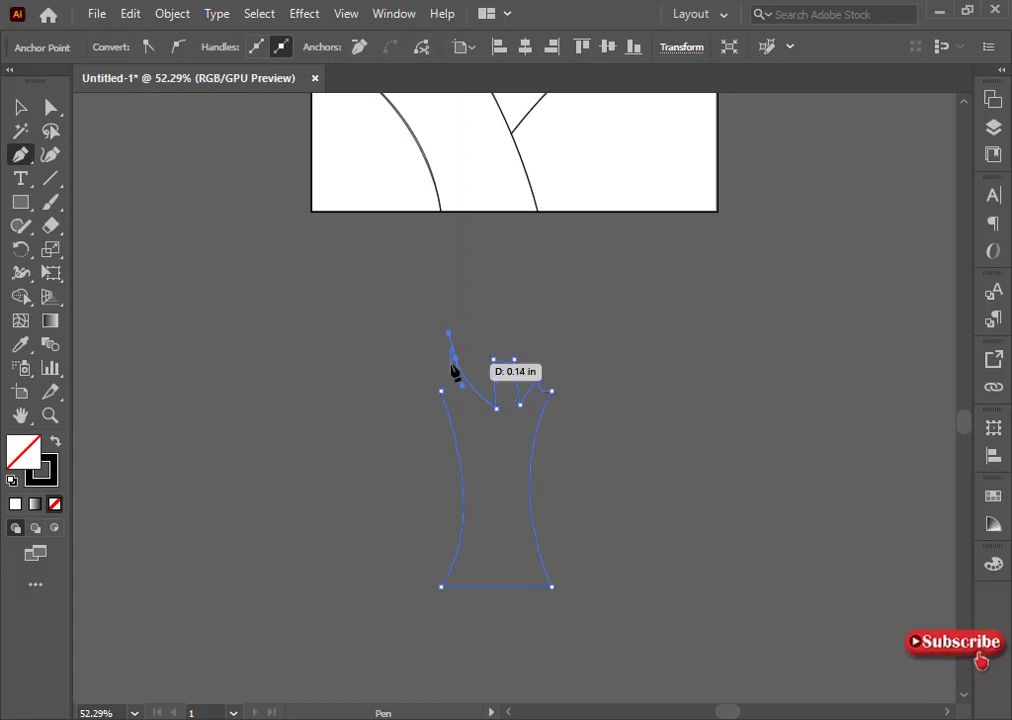
{"action": "left_click", "coordinate": [441, 391]}
{"action": "left_click", "coordinate": [420, 410], "text": "ctrl"}
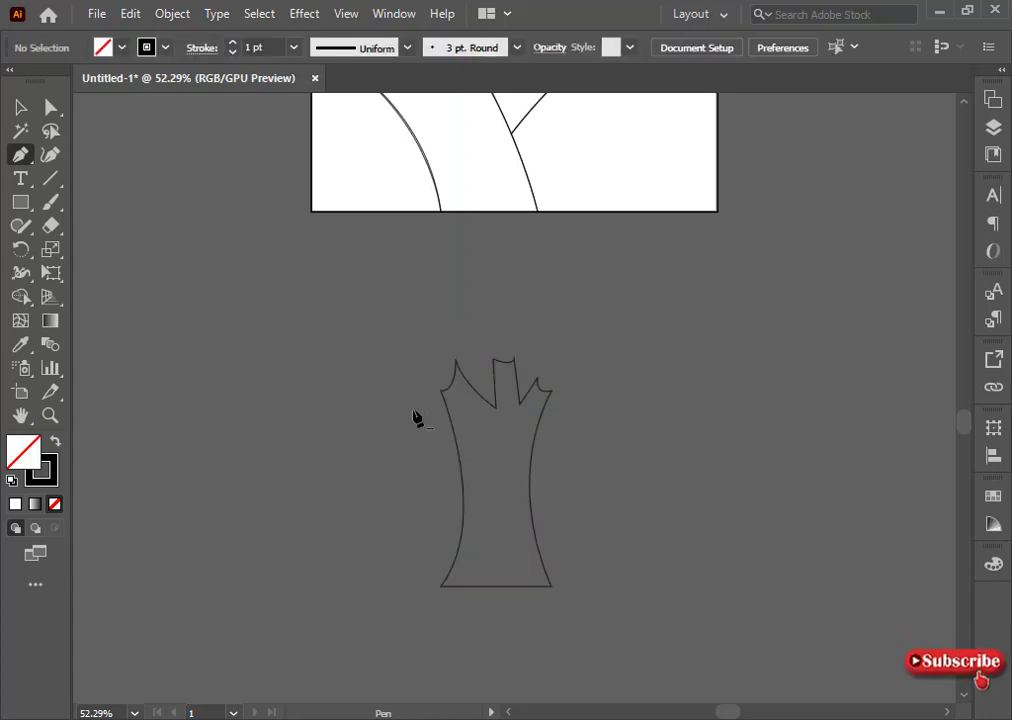
{"action": "left_click", "coordinate": [21, 107]}
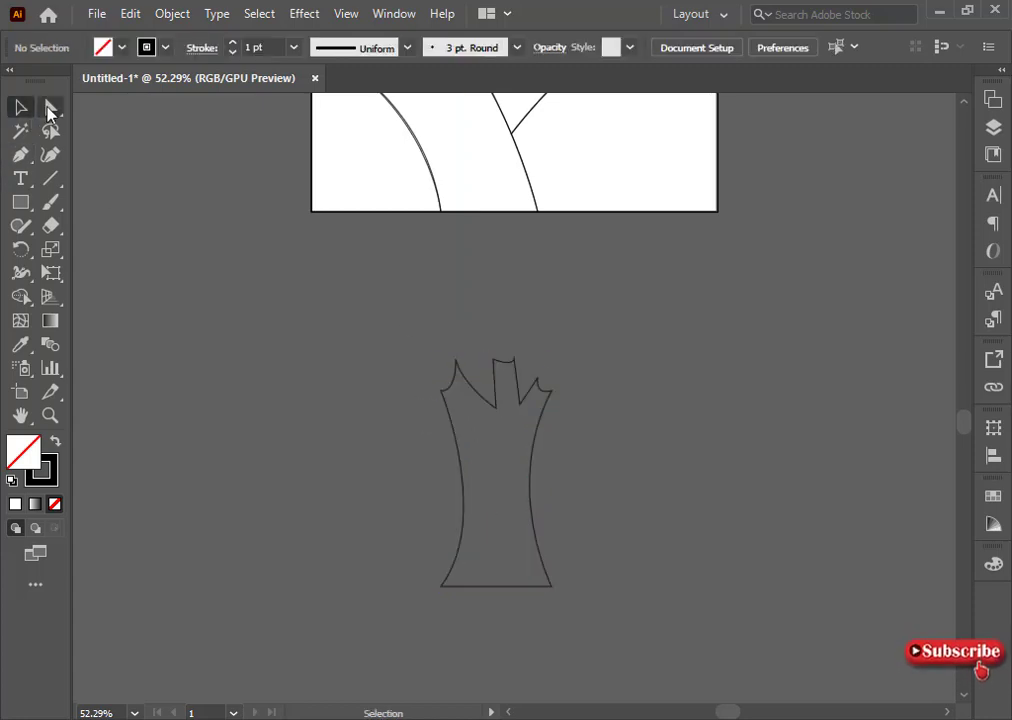
- Delete the jagged branch anchors and leftover hook from the trunk's top
{"action": "left_click", "coordinate": [524, 413]}
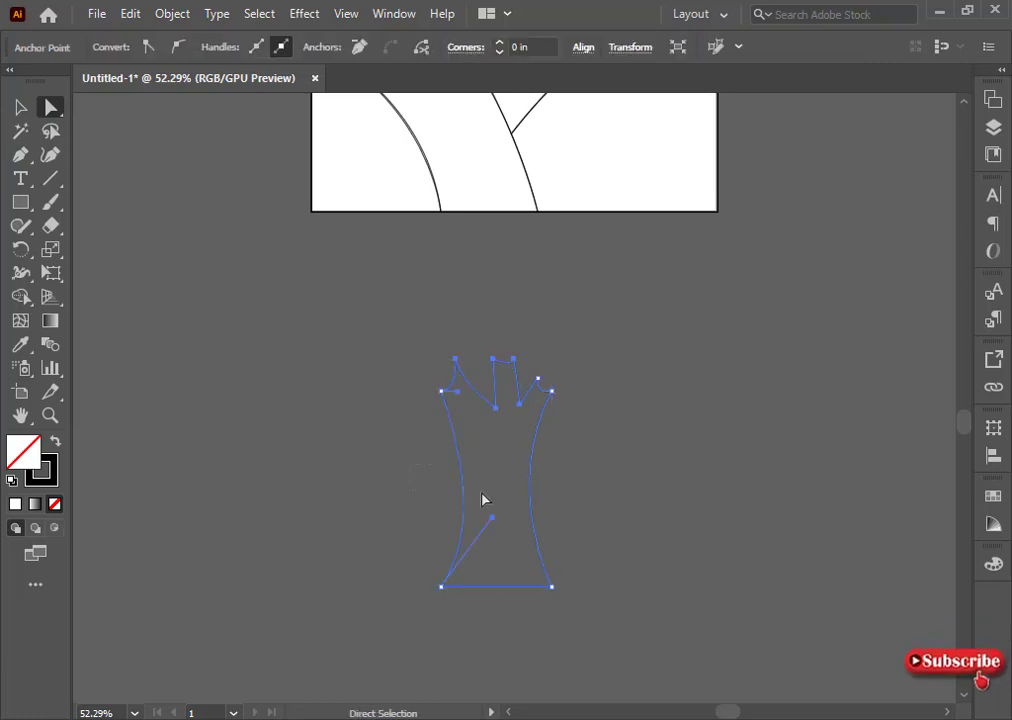
{"action": "left_click_drag", "start_coordinate": [446, 312], "coordinate": [537, 382]}
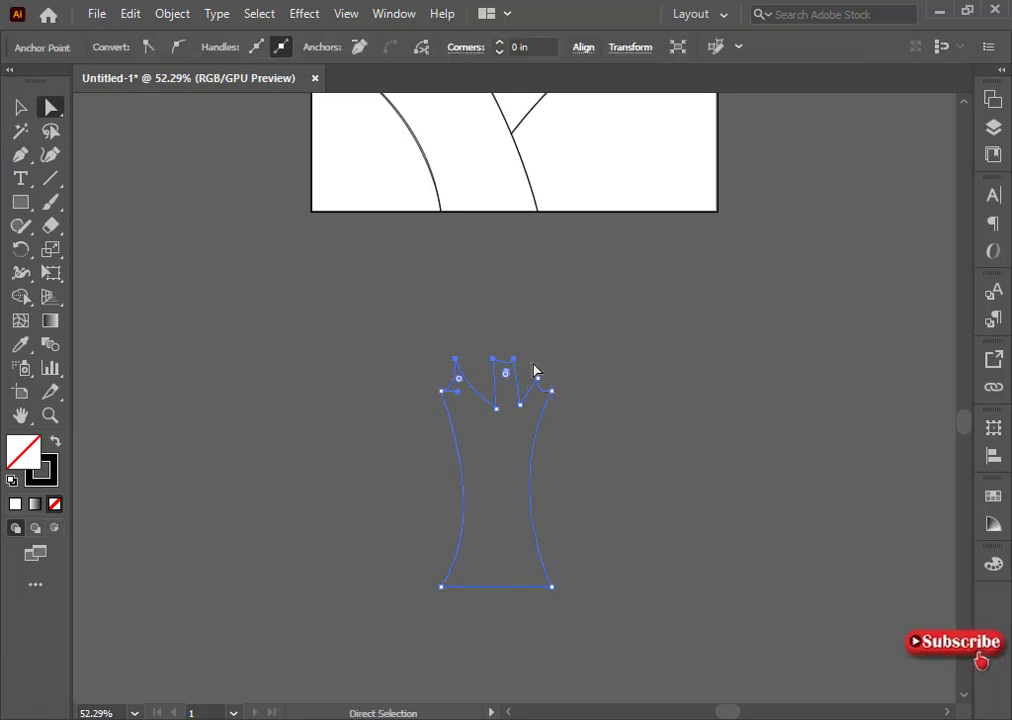
{"action": "key", "text": "Delete"}
{"action": "left_click", "coordinate": [520, 402]}
{"action": "key", "text": "Delete"}
{"action": "left_click", "coordinate": [524, 424]}
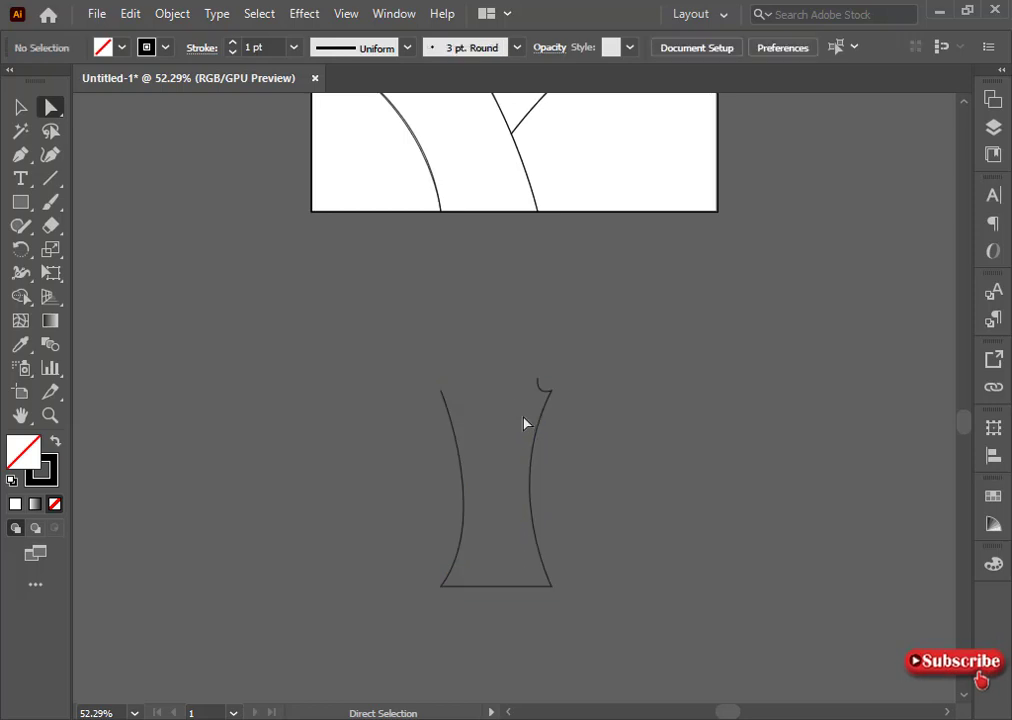
{"action": "left_click", "coordinate": [541, 384]}
{"action": "key", "text": "Delete"}
- Rejoin the trunk's open ends with a single gently curved top segment
{"action": "key", "text": "p"}
{"action": "left_click", "coordinate": [435, 392]}
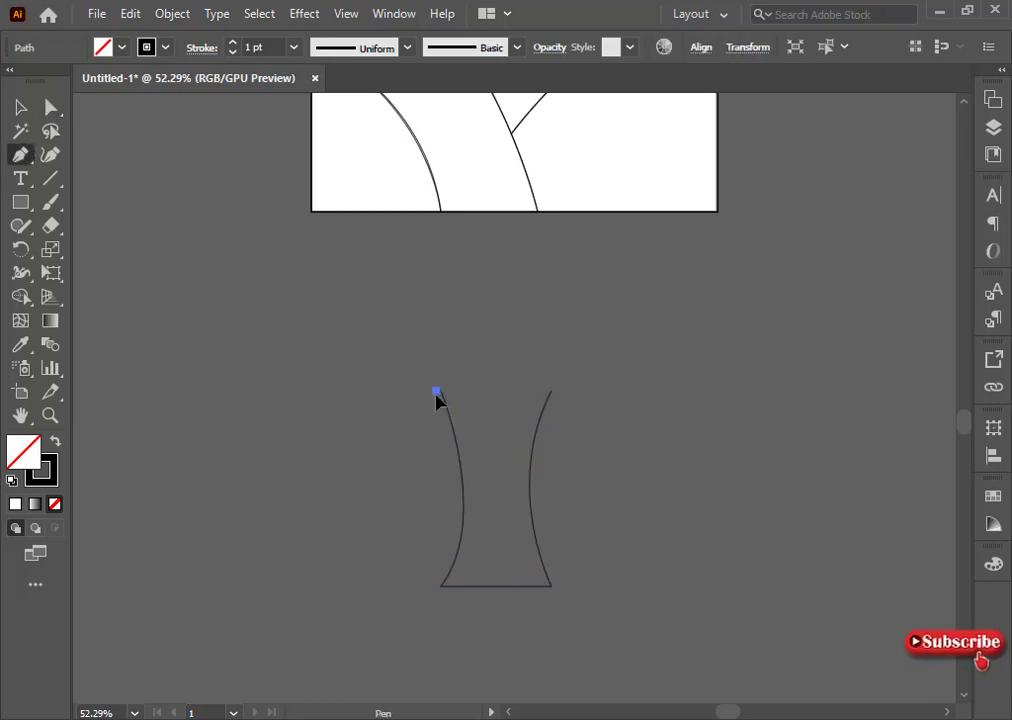
{"action": "left_click_drag", "start_coordinate": [551, 391], "coordinate": [583, 383]}
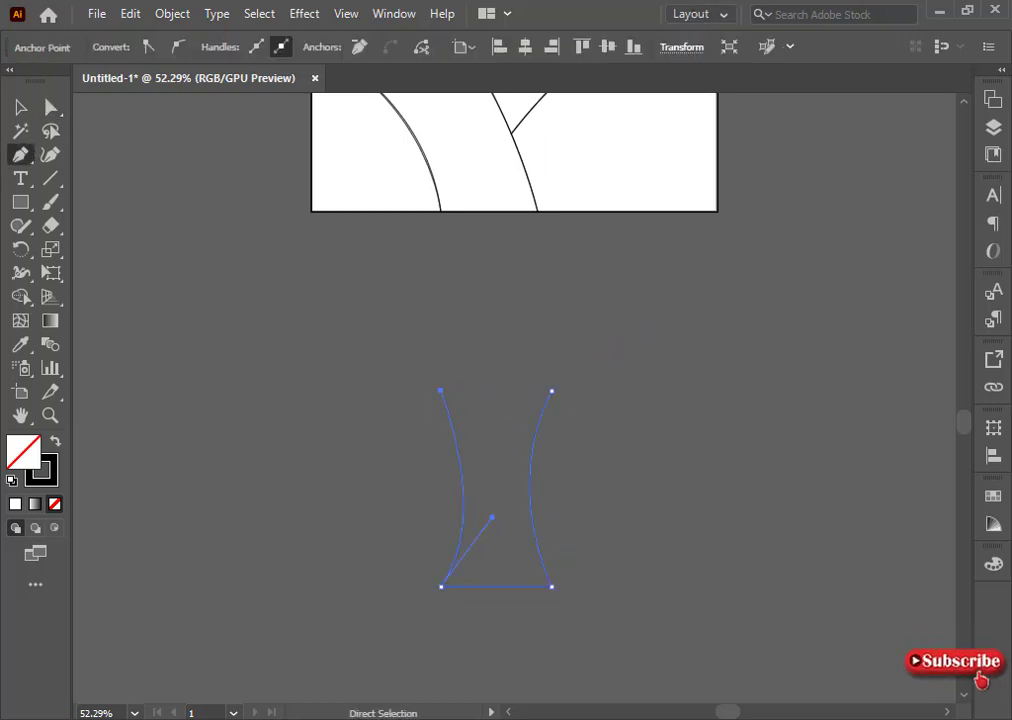
{"action": "left_click_drag", "start_coordinate": [551, 391], "coordinate": [556, 398]}
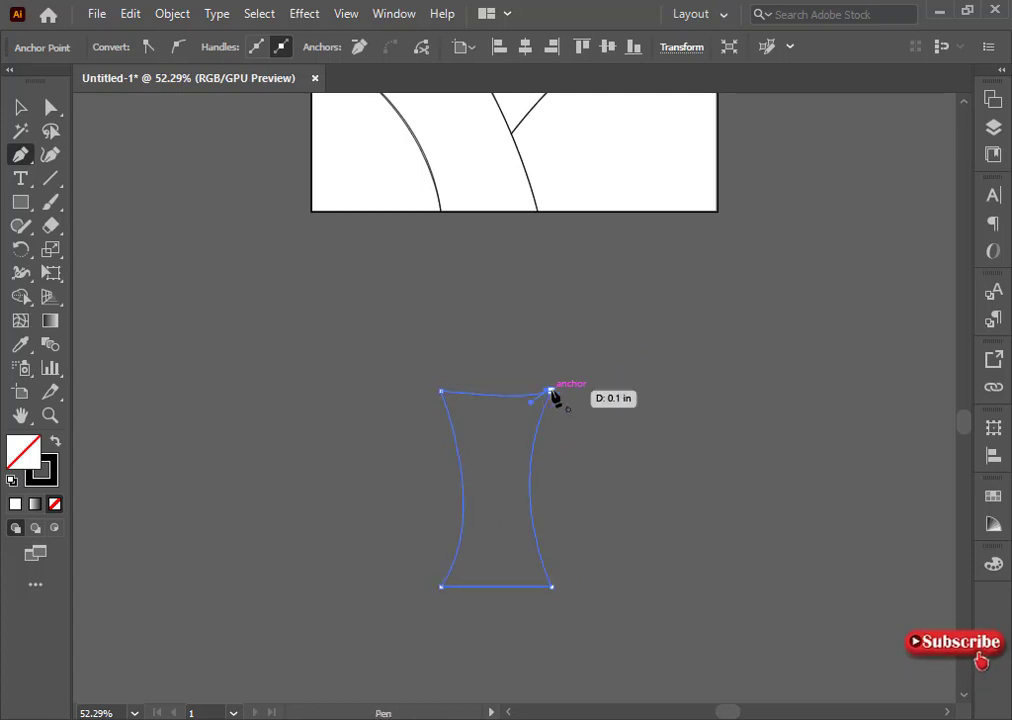
{"action": "left_click", "coordinate": [606, 473], "text": "ctrl"}
{"action": "left_click", "coordinate": [51, 109]}
{"action": "left_click", "coordinate": [550, 391]}
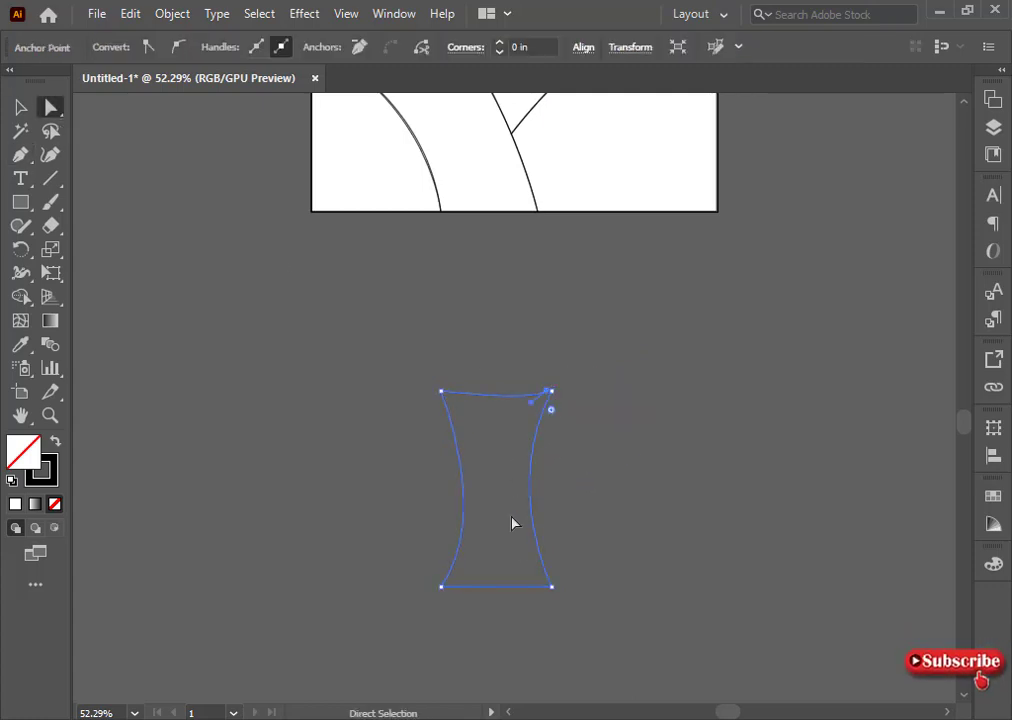
{"action": "left_click", "coordinate": [656, 525]}
{"action": "left_click", "coordinate": [21, 155]}
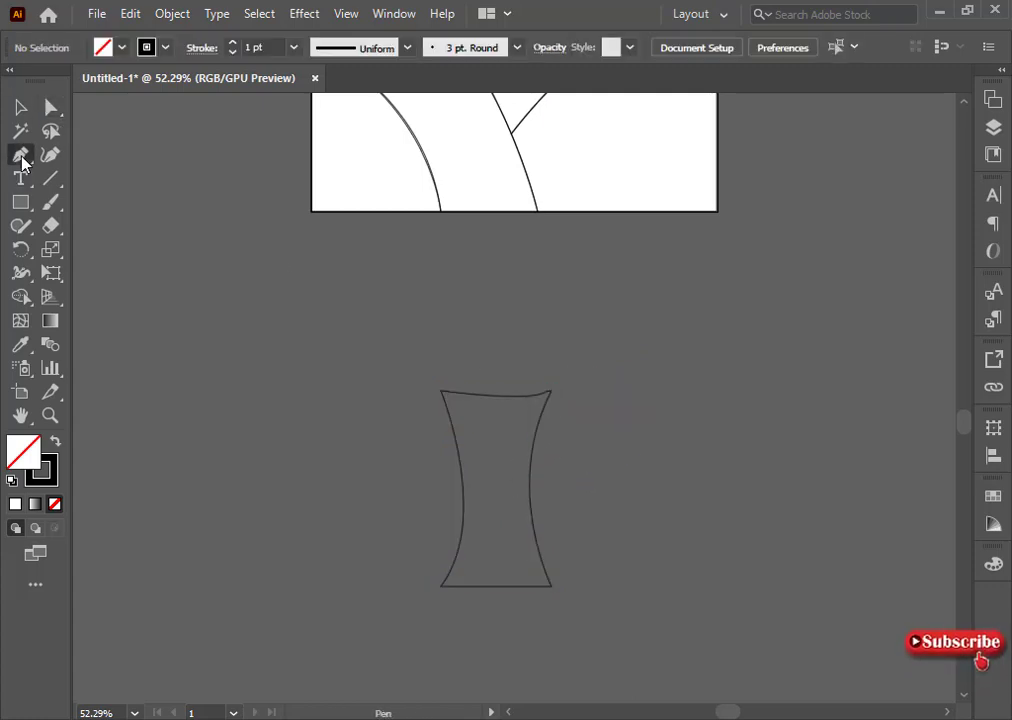
- Draw a closed, scalloped crown outline with a bumpy top around the trunk's upper end
{"action": "left_click", "coordinate": [441, 442]}
{"action": "left_click_drag", "start_coordinate": [389, 402], "coordinate": [397, 376]}
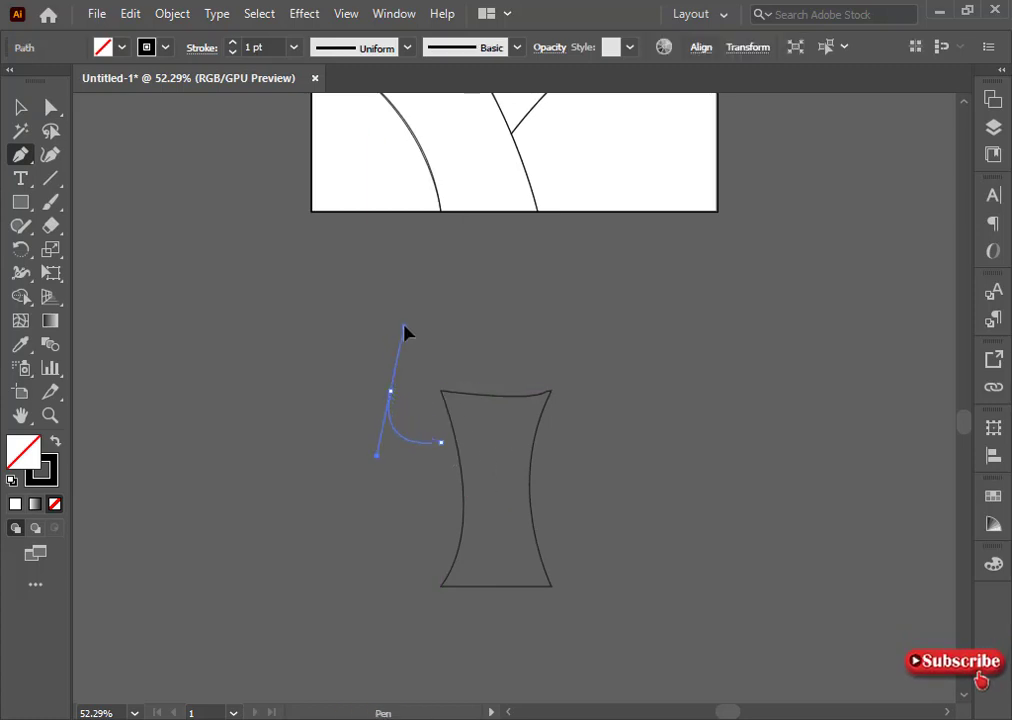
{"action": "left_click", "coordinate": [389, 391]}
{"action": "left_click", "coordinate": [389, 310]}
{"action": "mouse_move", "coordinate": [368, 322]}
{"action": "left_mouse_down"}
{"action": "mouse_move", "coordinate": [407, 276]}
{"action": "mouse_move", "coordinate": [485, 218]}
{"action": "mouse_move", "coordinate": [549, 263]}
{"action": "left_mouse_up"}
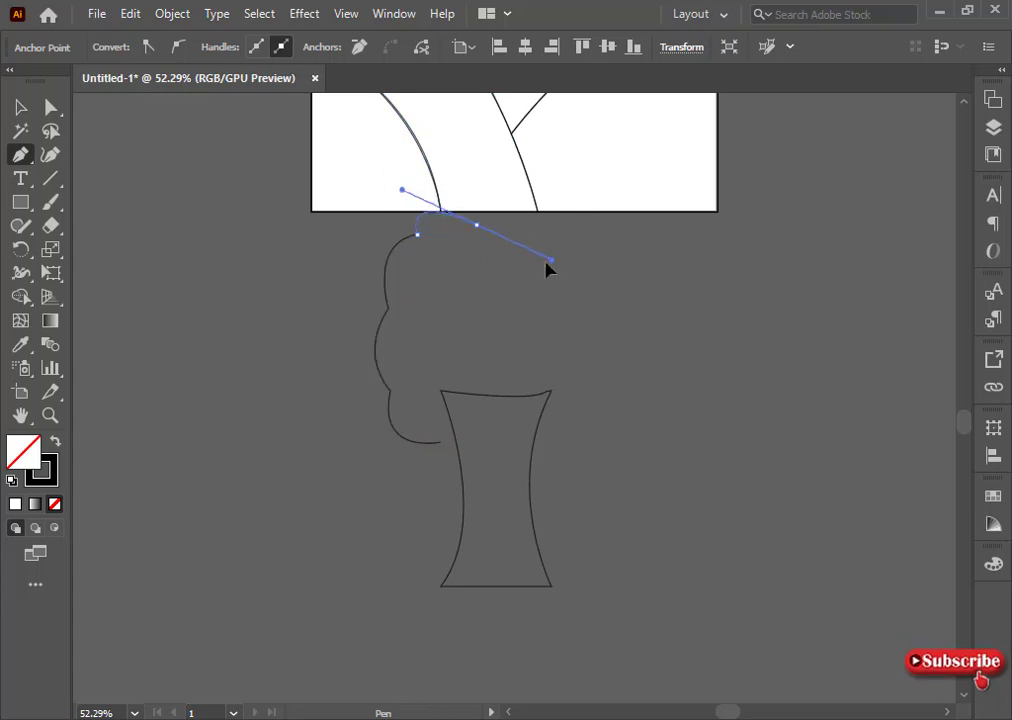
{"action": "key", "text": "ctrl+z"}
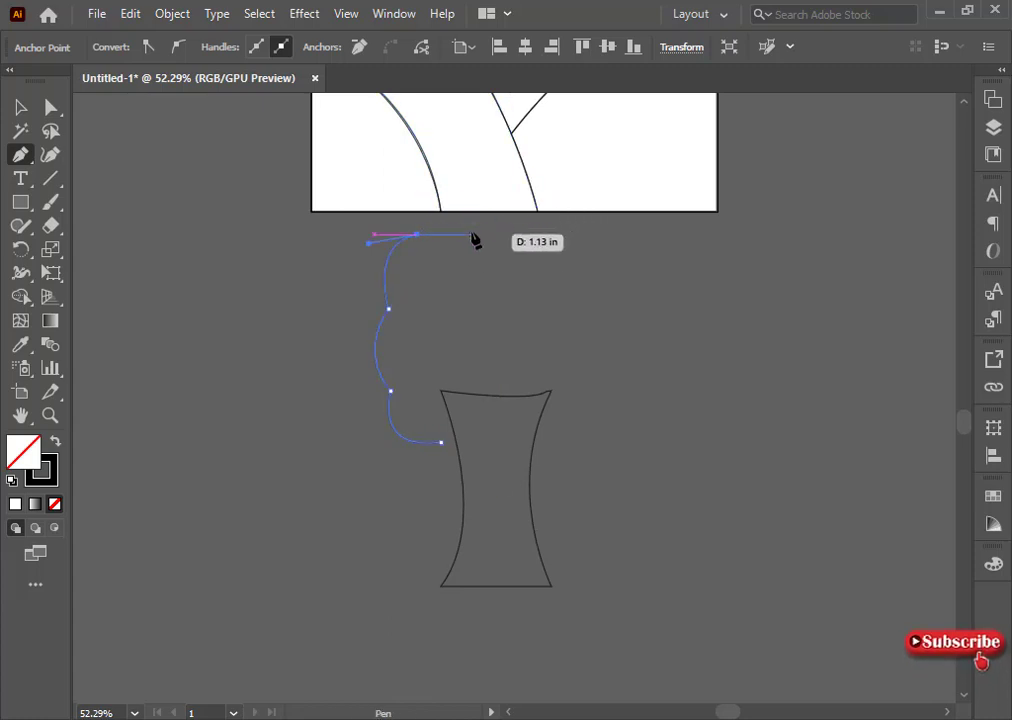
{"action": "mouse_move", "coordinate": [476, 232]}
{"action": "left_mouse_down"}
{"action": "mouse_move", "coordinate": [497, 250]}
{"action": "mouse_move", "coordinate": [563, 264]}
{"action": "mouse_move", "coordinate": [584, 292]}
{"action": "mouse_move", "coordinate": [562, 357]}
{"action": "left_mouse_up"}
{"action": "left_click", "coordinate": [565, 401]}
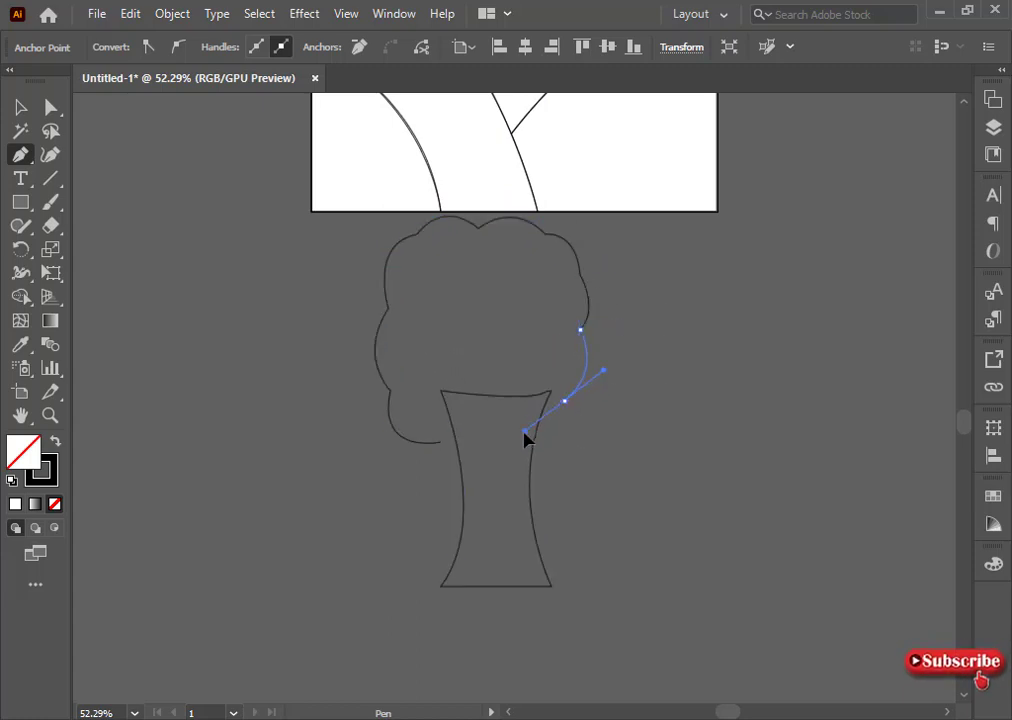
{"action": "mouse_move", "coordinate": [441, 441]}
{"action": "left_mouse_down"}
{"action": "mouse_move", "coordinate": [445, 452]}
{"action": "mouse_move", "coordinate": [391, 420]}
{"action": "left_mouse_up"}
{"action": "left_click", "coordinate": [390, 548], "text": "ctrl"}
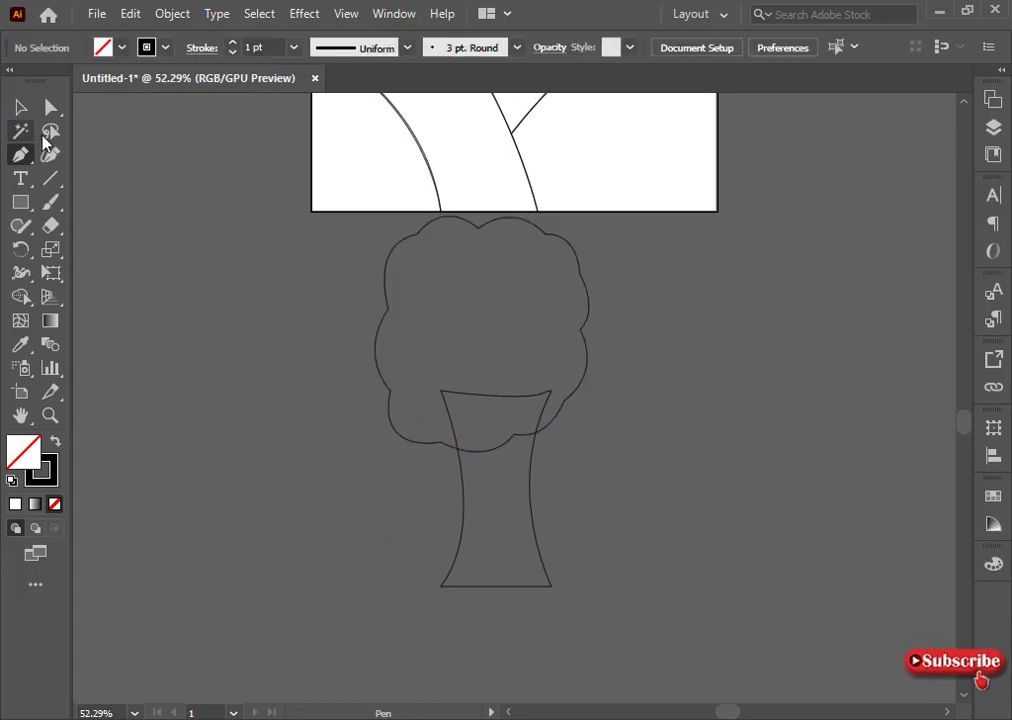
{"action": "left_click", "coordinate": [20, 107]}
- Slim the trunk and resize the crown, positioning it over the trunk top
{"action": "double_click", "coordinate": [445, 478]}
{"action": "double_click", "coordinate": [285, 470]}
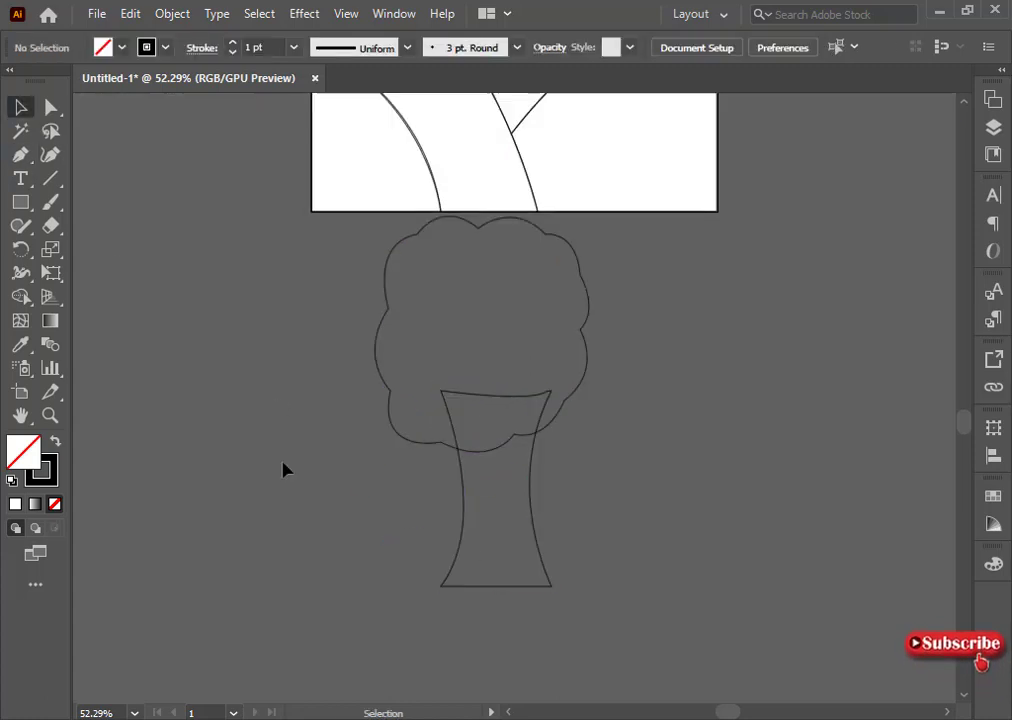
{"action": "left_click", "coordinate": [467, 537]}
{"action": "left_click_drag", "start_coordinate": [441, 390], "coordinate": [452, 408]}
{"action": "left_click_drag", "start_coordinate": [452, 498], "coordinate": [482, 497]}
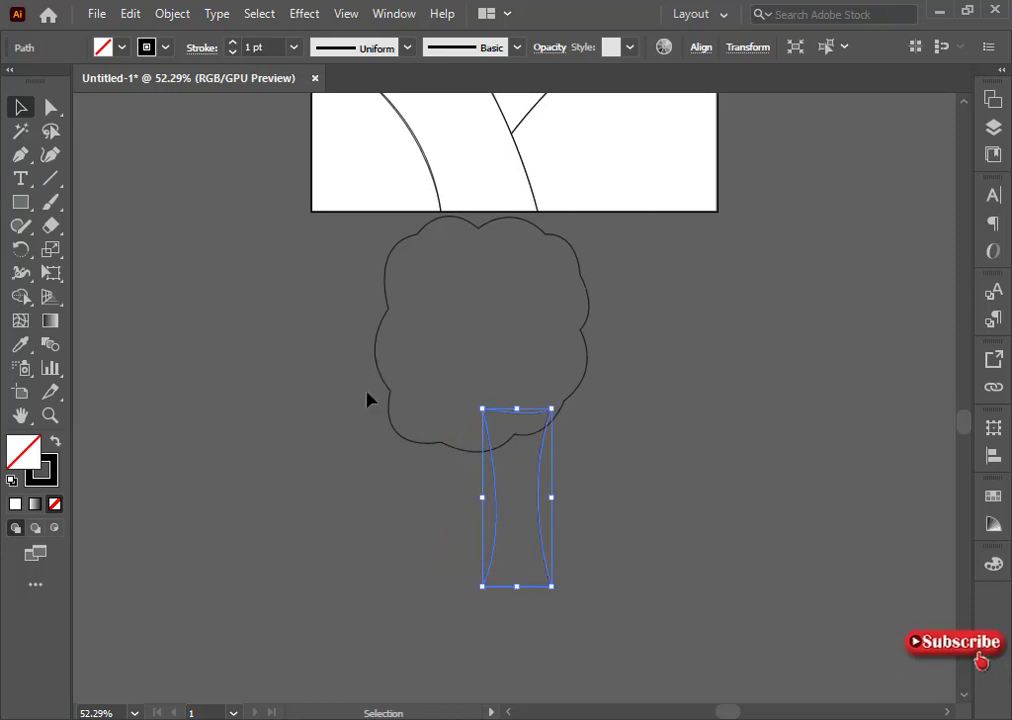
{"action": "left_click", "coordinate": [389, 405]}
{"action": "left_click_drag", "start_coordinate": [590, 452], "coordinate": [510, 366]}
{"action": "left_click_drag", "start_coordinate": [445, 365], "coordinate": [481, 508]}
{"action": "left_click", "coordinate": [452, 528]}
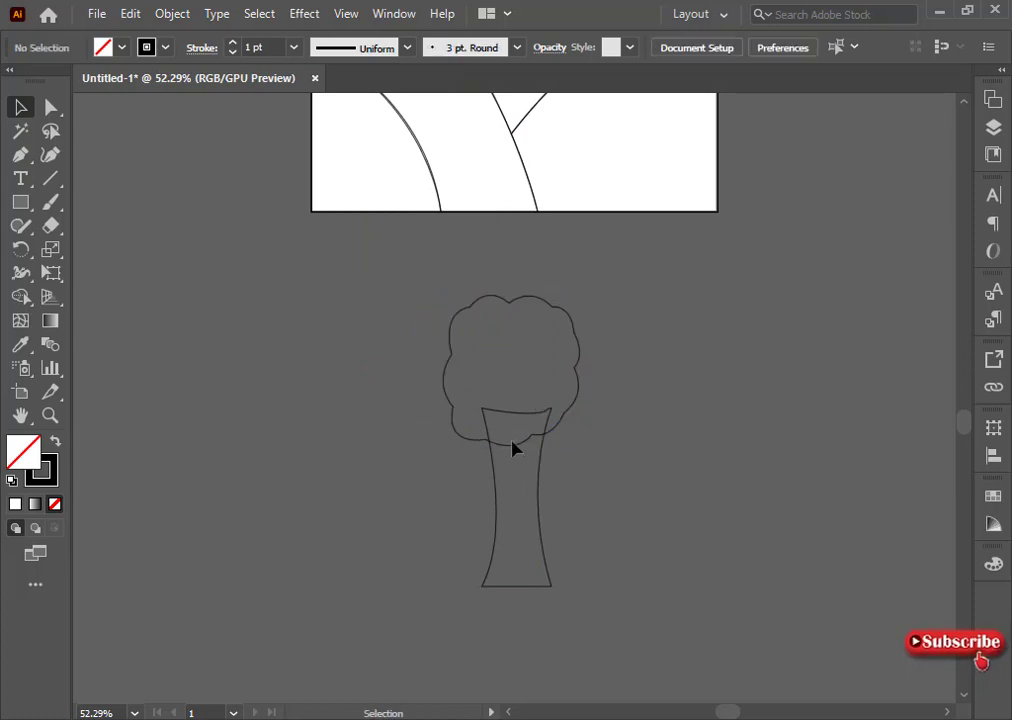
{"action": "mouse_move", "coordinate": [511, 446]}
{"action": "left_mouse_down"}
{"action": "mouse_move", "coordinate": [513, 464]}
{"action": "mouse_move", "coordinate": [710, 467]}
{"action": "left_mouse_up"}
- Place a smaller copy of the crown inside the canopy, then select the trunk
{"action": "left_click", "coordinate": [463, 535]}
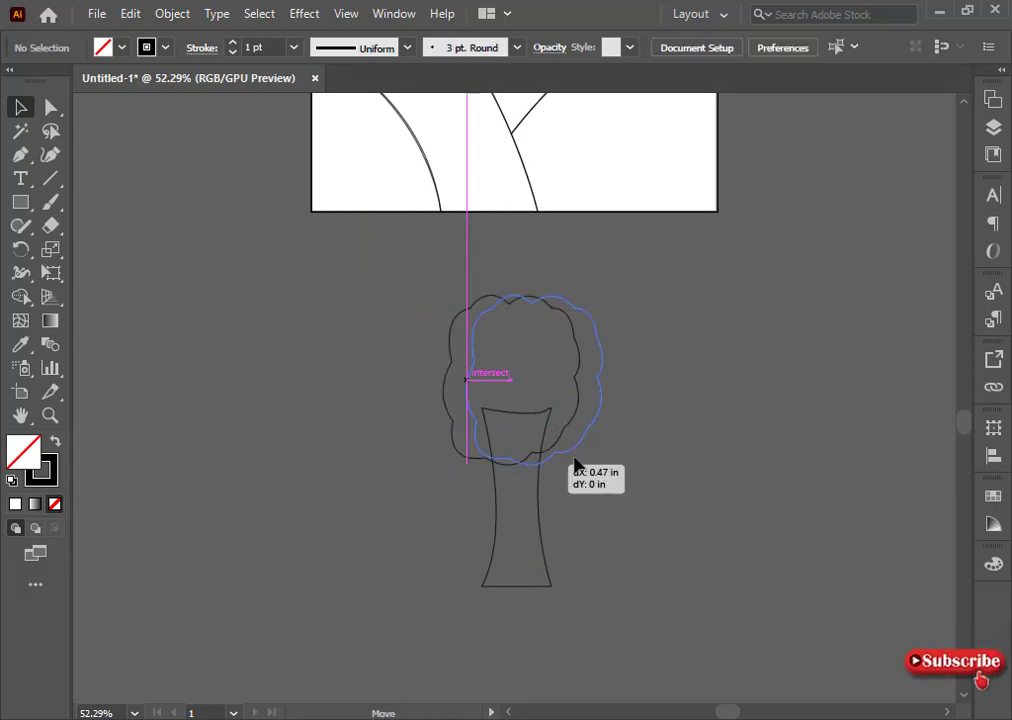
{"action": "mouse_move", "coordinate": [780, 464]}
{"action": "left_mouse_down"}
{"action": "mouse_move", "coordinate": [759, 456]}
{"action": "mouse_move", "coordinate": [742, 416]}
{"action": "left_mouse_up"}
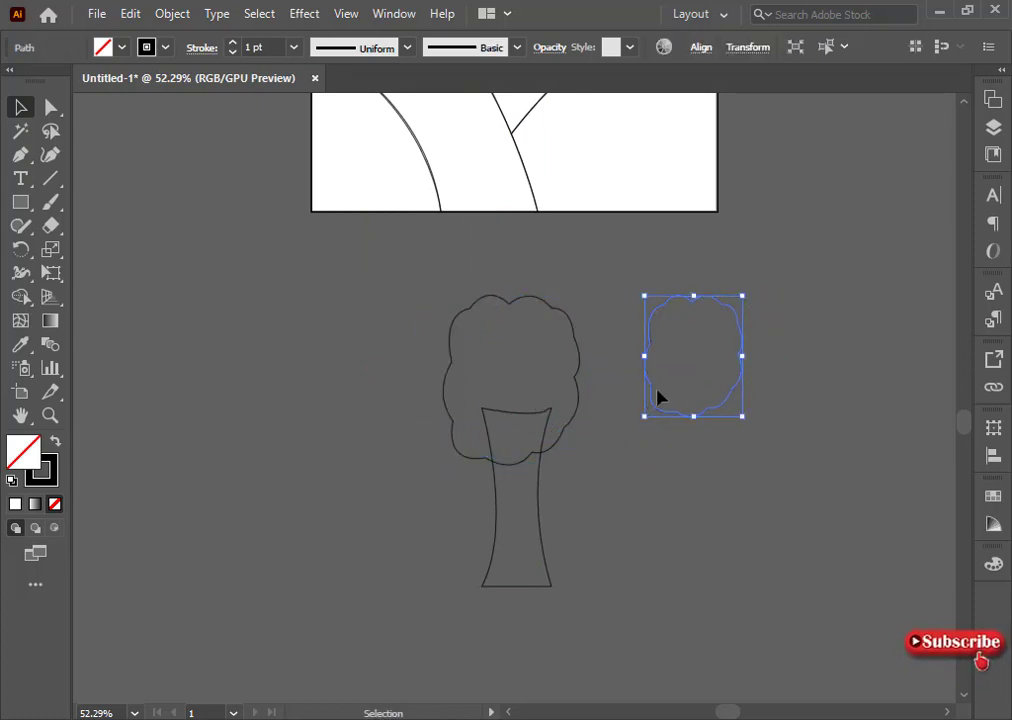
{"action": "left_click", "coordinate": [452, 463]}
{"action": "left_click_drag", "start_coordinate": [671, 418], "coordinate": [490, 442]}
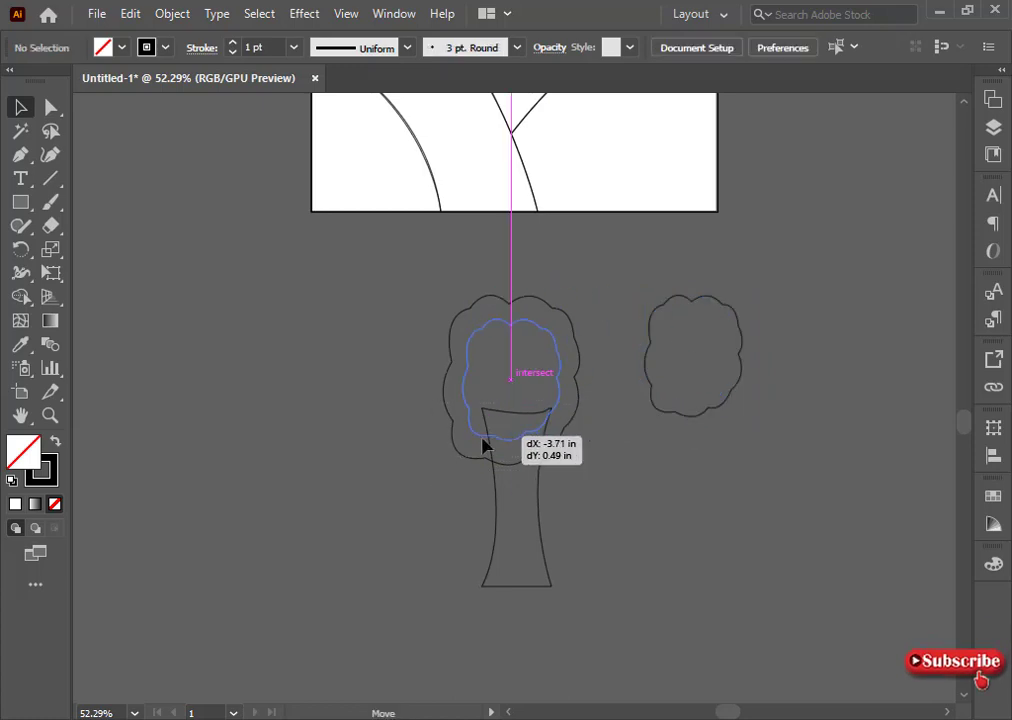
{"action": "left_click", "coordinate": [470, 545]}
{"action": "left_click", "coordinate": [487, 540]}
{"action": "left_click", "coordinate": [993, 495]}
- Fill the trunk dark brown and the outer crown dark green, tuned with CMYK sliders
{"action": "left_click", "coordinate": [887, 576]}
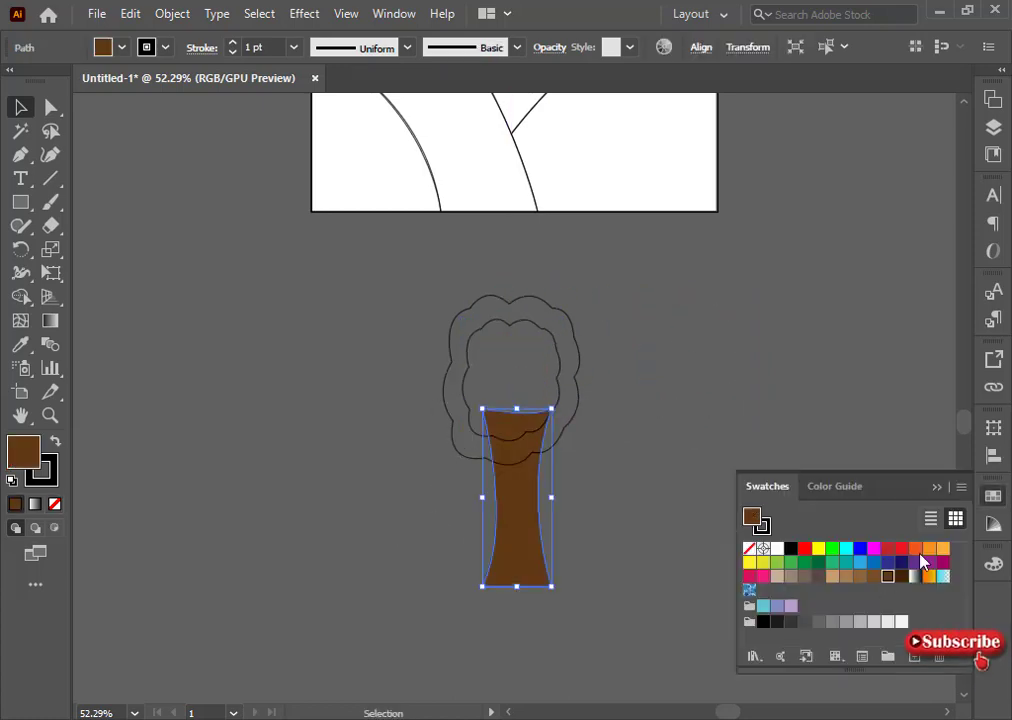
{"action": "key", "text": "F6"}
{"action": "left_click", "coordinate": [510, 320]}
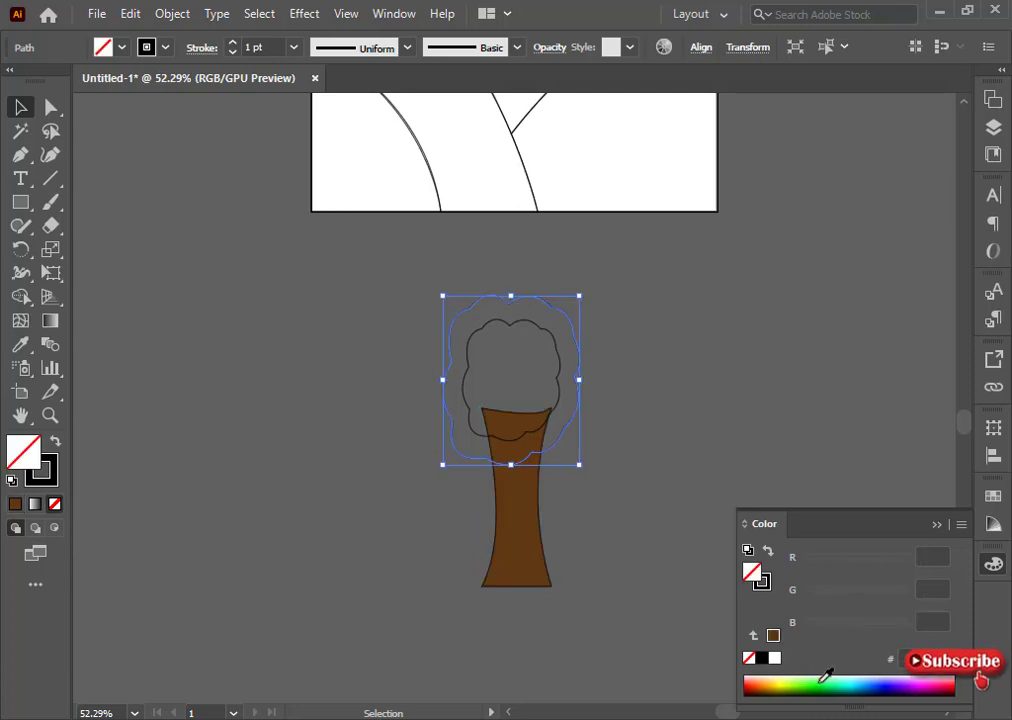
{"action": "left_click", "coordinate": [825, 682]}
{"action": "left_click", "coordinate": [958, 523]}
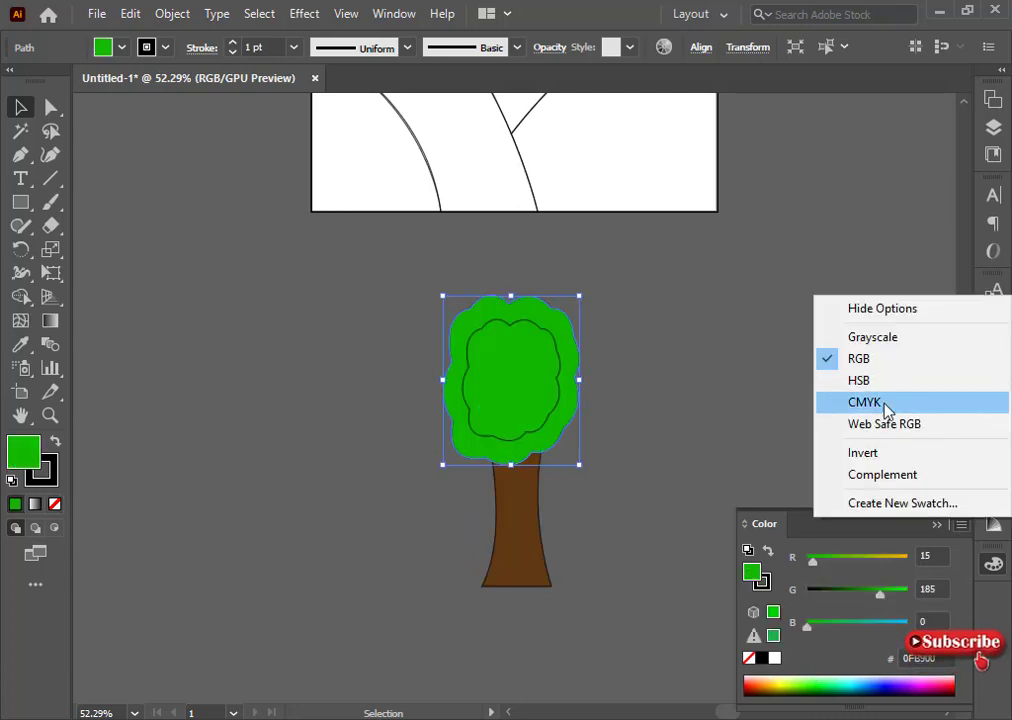
{"action": "left_click", "coordinate": [888, 407]}
{"action": "mouse_move", "coordinate": [885, 557]}
{"action": "left_mouse_down"}
{"action": "mouse_move", "coordinate": [870, 559]}
{"action": "mouse_move", "coordinate": [891, 560]}
{"action": "left_mouse_up"}
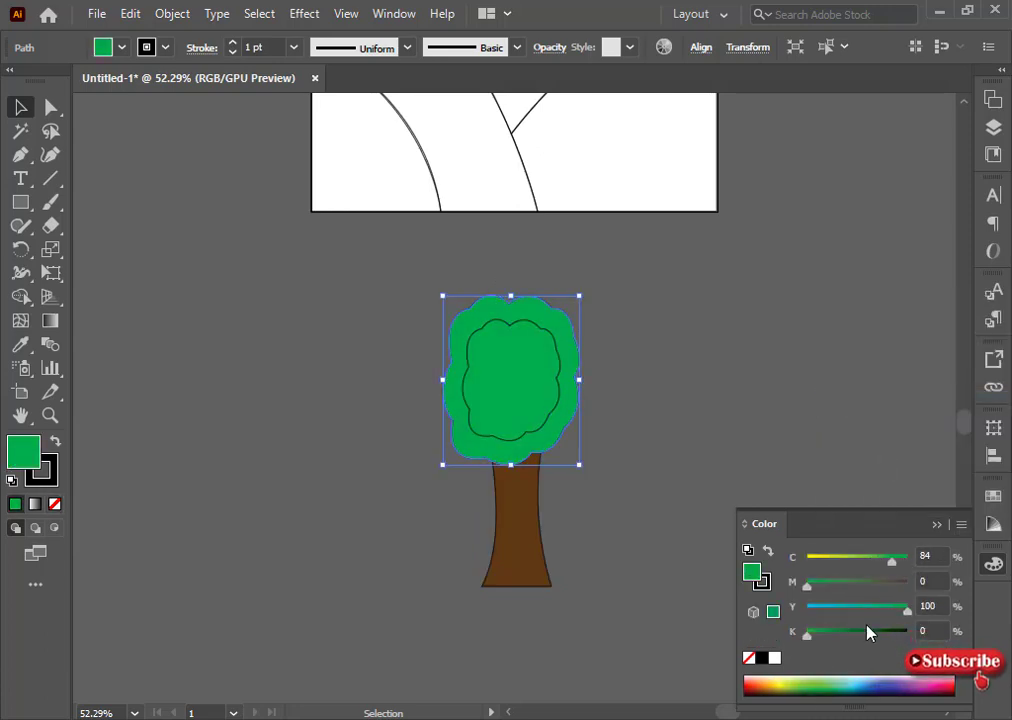
{"action": "left_click_drag", "start_coordinate": [862, 630], "coordinate": [847, 632]}
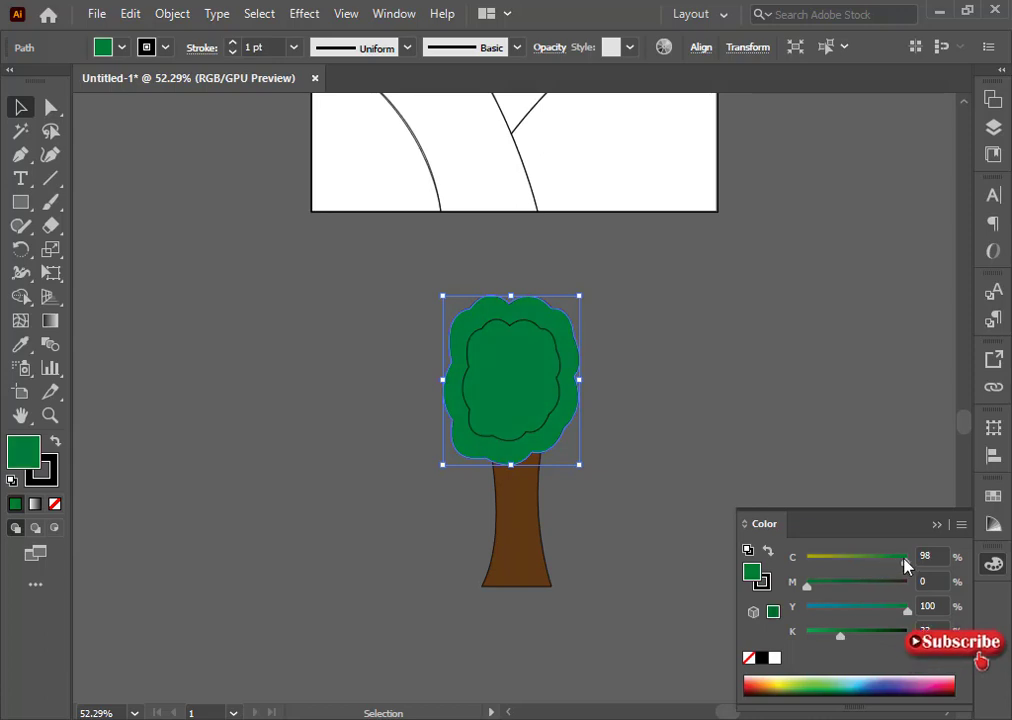
{"action": "left_click_drag", "start_coordinate": [893, 562], "coordinate": [890, 562]}
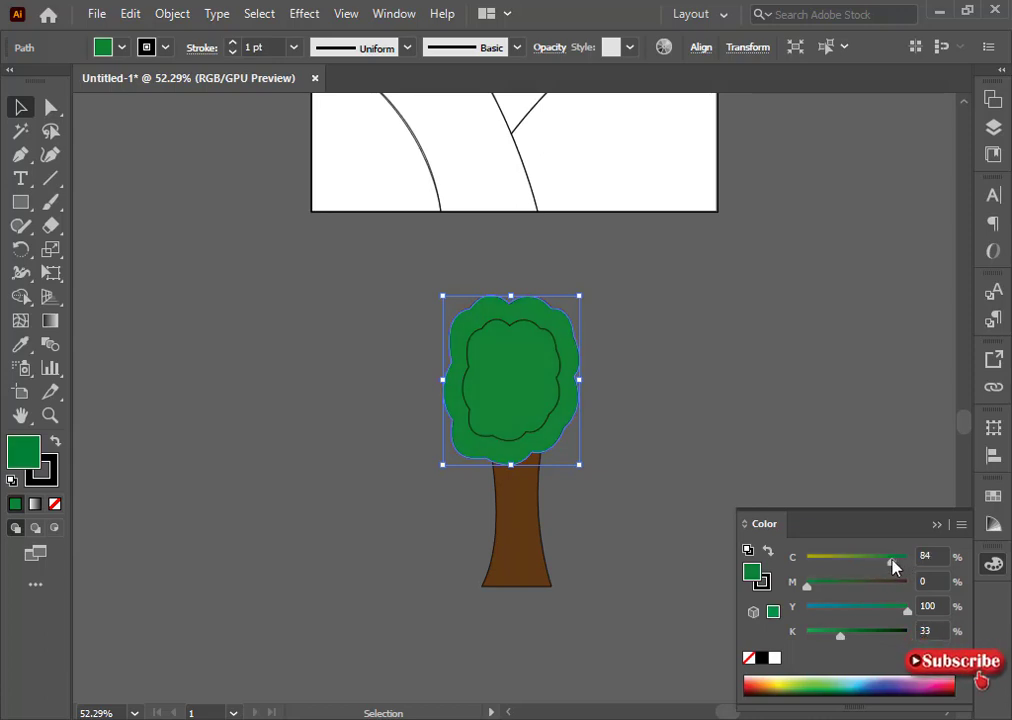
- Give the inner crown a slightly lighter green, sampling the outer crown's colour with the Eyedropper
{"action": "left_click", "coordinate": [507, 440]}
{"action": "left_click", "coordinate": [773, 635]}
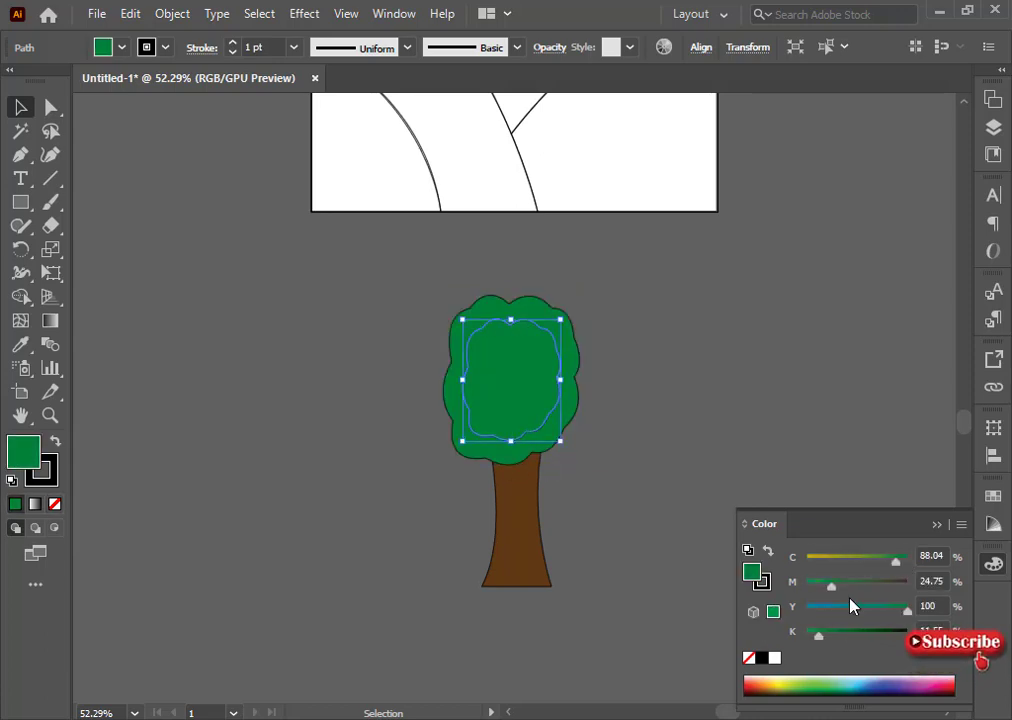
{"action": "mouse_move", "coordinate": [895, 562]}
{"action": "left_mouse_down"}
{"action": "mouse_move", "coordinate": [881, 562]}
{"action": "mouse_move", "coordinate": [897, 562]}
{"action": "left_mouse_up"}
{"action": "left_click", "coordinate": [20, 344]}
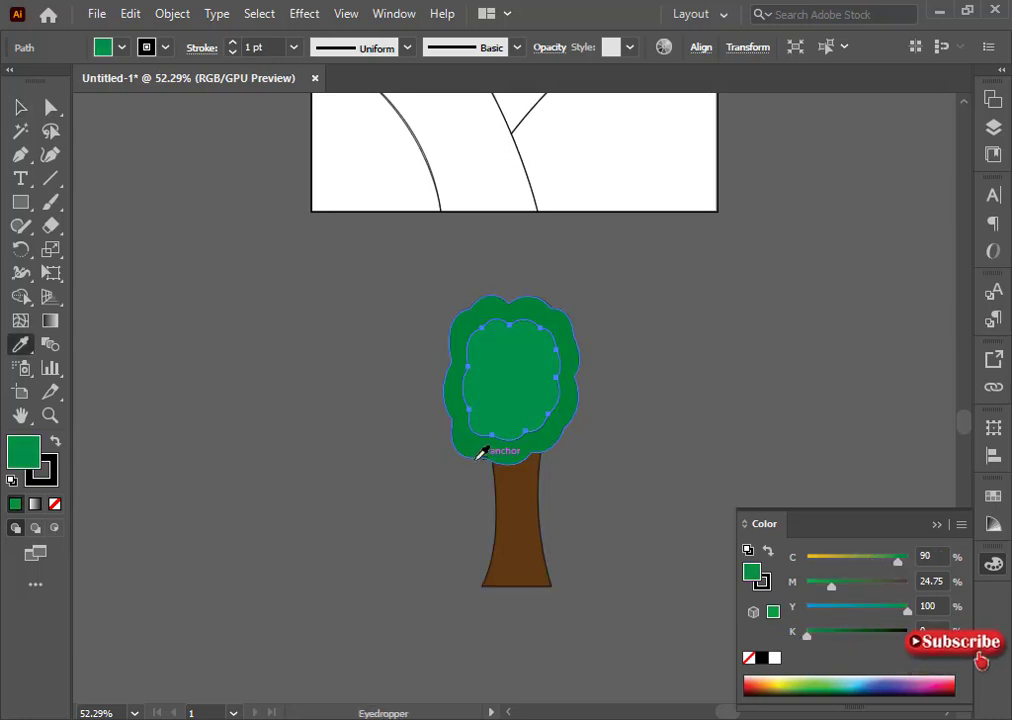
{"action": "left_click", "coordinate": [479, 452]}
{"action": "left_click", "coordinate": [20, 107]}
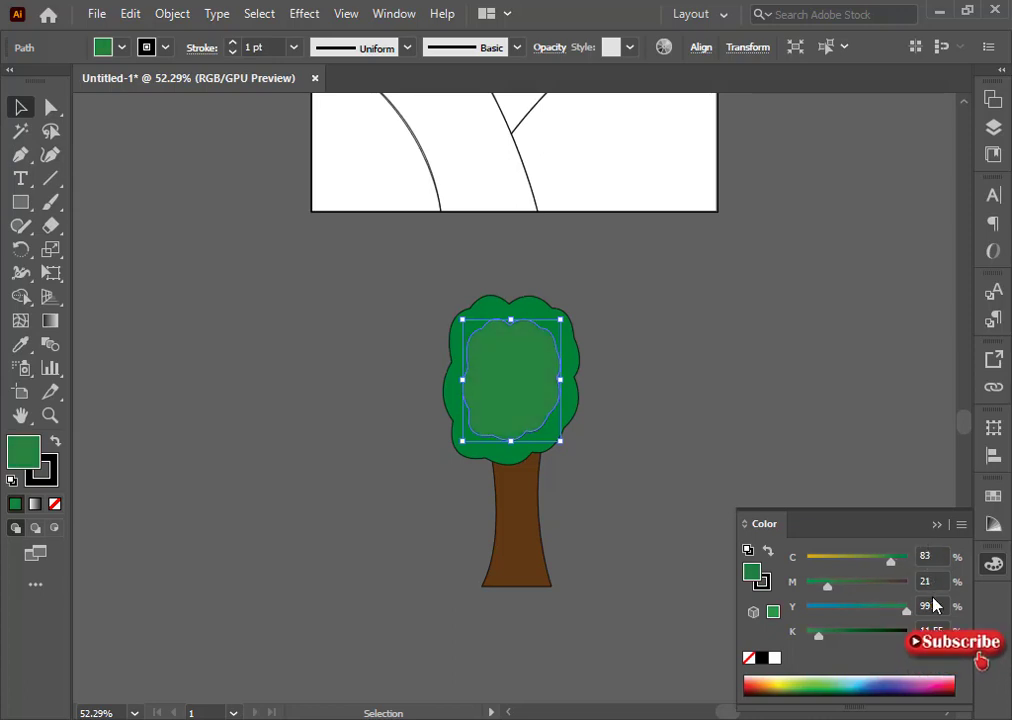
{"action": "left_click", "coordinate": [753, 416]}
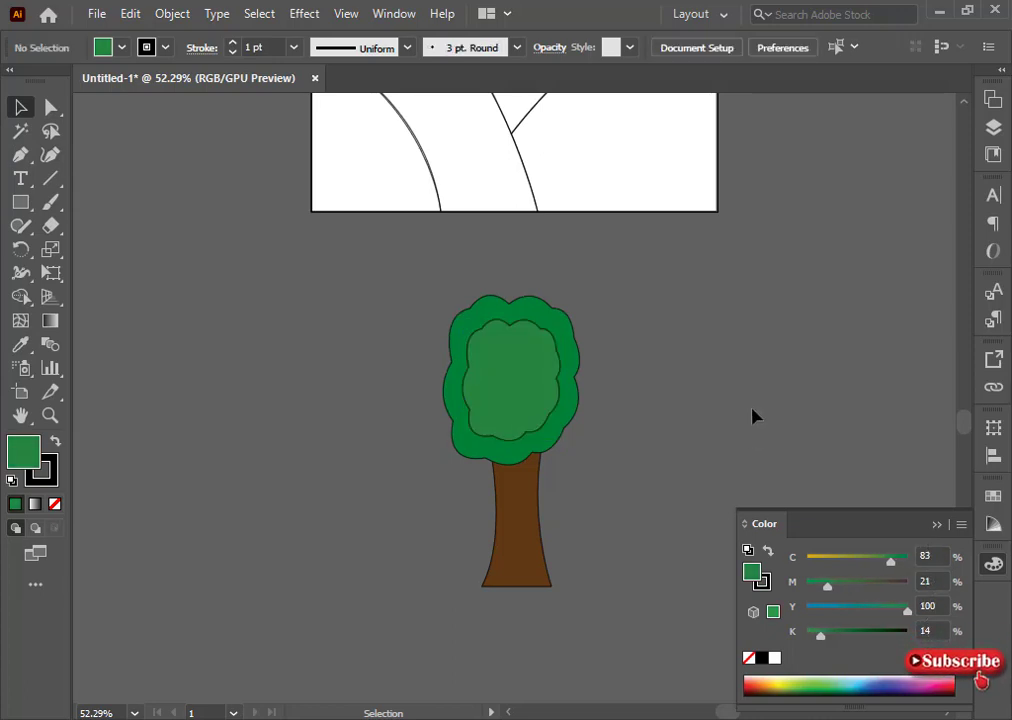
- Remove the black outlines from the whole tree
{"action": "key", "text": "x"}
{"action": "mouse_move", "coordinate": [375, 308]}
{"action": "left_mouse_down"}
{"action": "mouse_move", "coordinate": [625, 588]}
{"action": "mouse_move", "coordinate": [523, 465]}
{"action": "left_mouse_up"}
{"action": "key", "text": "slash"}
{"action": "left_click", "coordinate": [270, 551]}
- Scale the tree down and group all its parts
{"action": "left_click", "coordinate": [529, 516]}
{"action": "right_click", "coordinate": [498, 466]}
{"action": "mouse_move", "coordinate": [553, 362]}
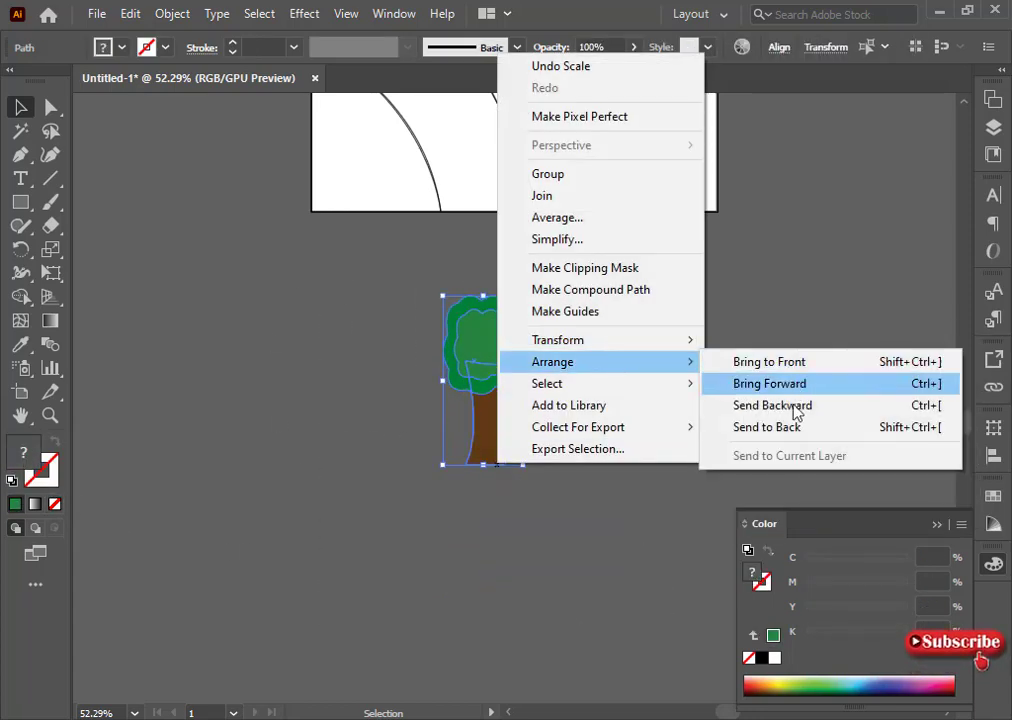
{"action": "left_click", "coordinate": [563, 175]}
{"action": "left_click", "coordinate": [294, 479]}
- Move the grouped tree beside the artboard's lower right, then select the lower hill shapes
{"action": "scroll", "coordinate": [306, 484], "scroll_direction": "up", "scroll_amount": 5}
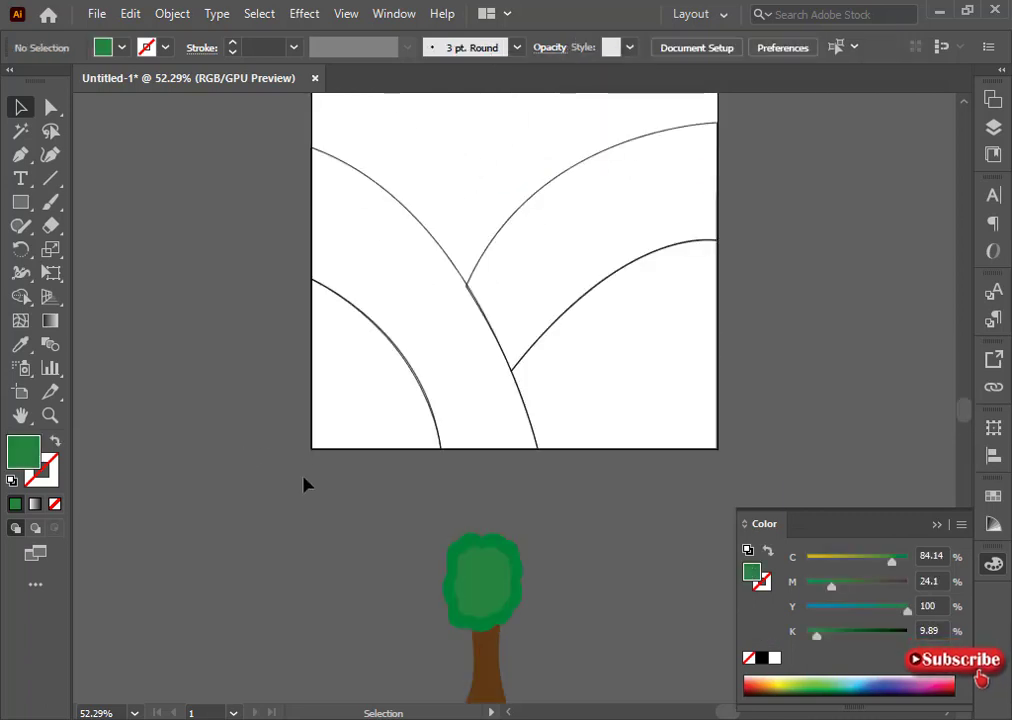
{"action": "left_click", "coordinate": [935, 524]}
{"action": "left_click_drag", "start_coordinate": [495, 655], "coordinate": [855, 537]}
{"action": "scroll", "coordinate": [176, 595], "scroll_direction": "up", "scroll_amount": 3}
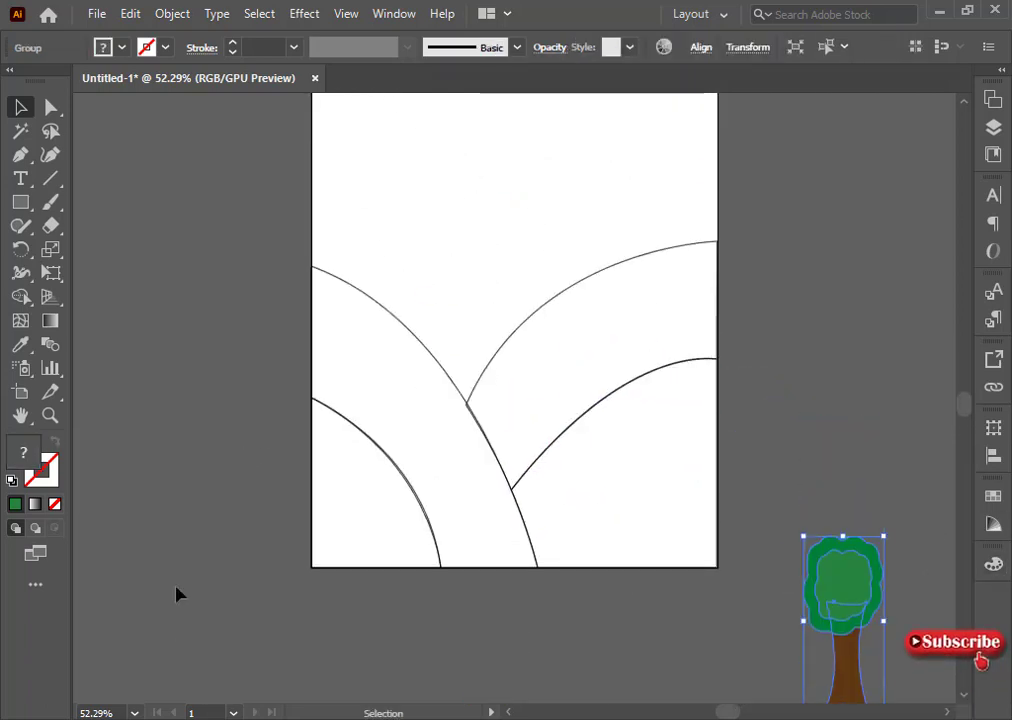
{"action": "left_click", "coordinate": [437, 552]}
{"action": "left_click", "coordinate": [640, 385], "text": "shift"}
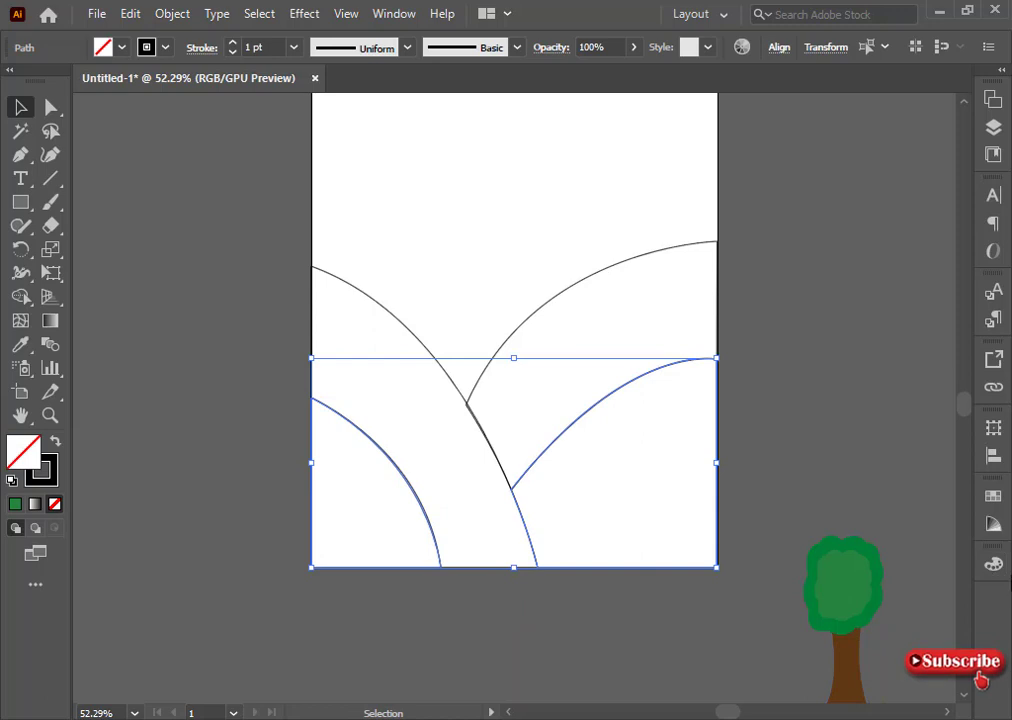
- Fill the lower hills with a light yellow-green and remove their outlines
{"action": "left_click", "coordinate": [993, 564]}
{"action": "left_click_drag", "start_coordinate": [888, 557], "coordinate": [704, 604]}
{"action": "left_click_drag", "start_coordinate": [866, 562], "coordinate": [862, 561]}
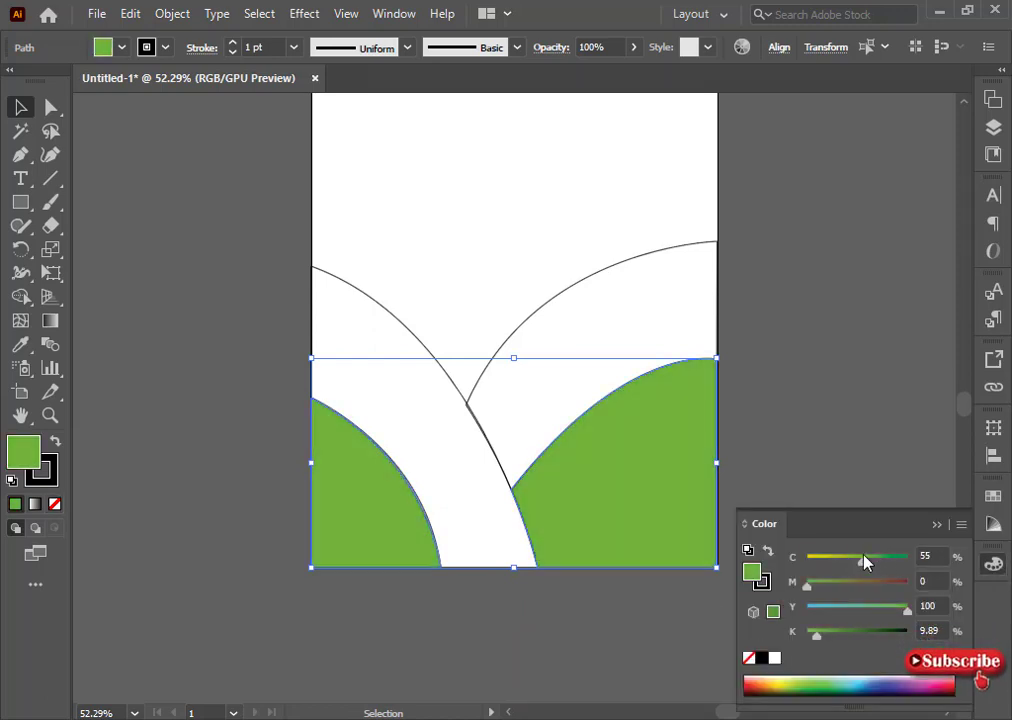
{"action": "left_click", "coordinate": [764, 580]}
{"action": "left_click", "coordinate": [749, 657]}
{"action": "left_click", "coordinate": [305, 665]}
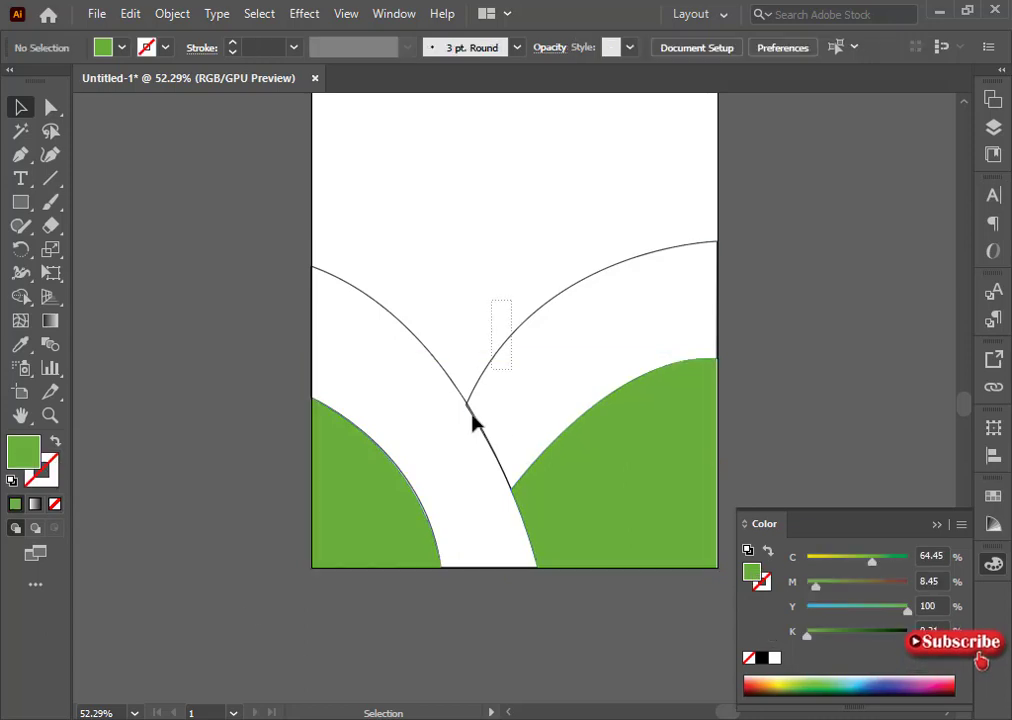
- Give the upper arching slopes a tan fill mixed in HSB, with no outline
{"action": "left_click", "coordinate": [474, 422]}
{"action": "left_click", "coordinate": [789, 678]}
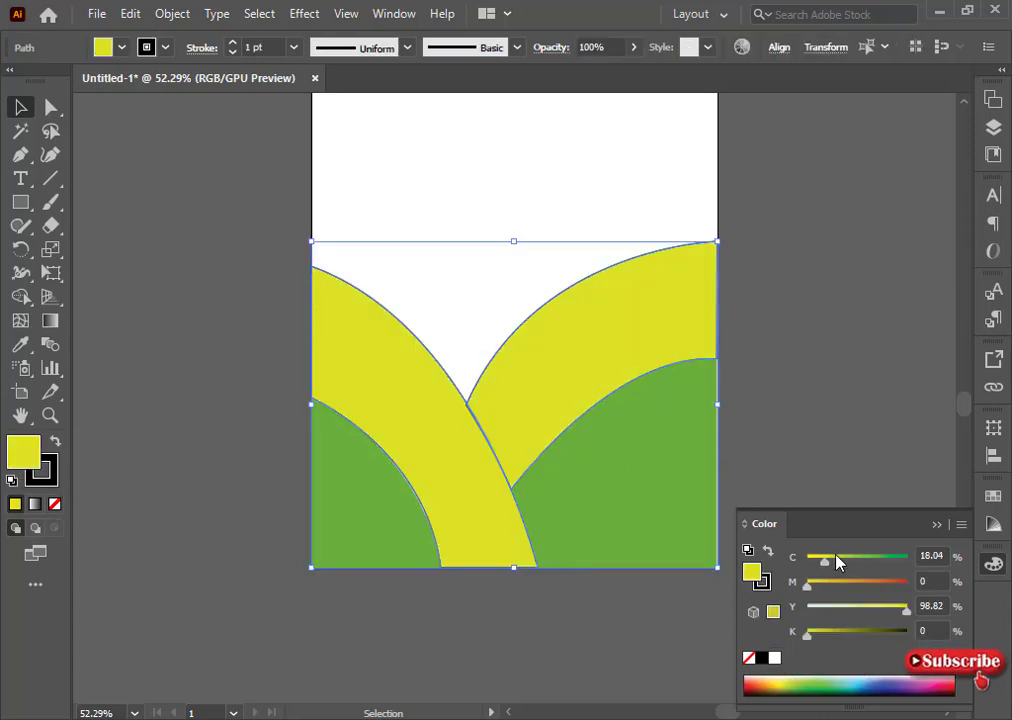
{"action": "left_click_drag", "start_coordinate": [822, 560], "coordinate": [838, 563]}
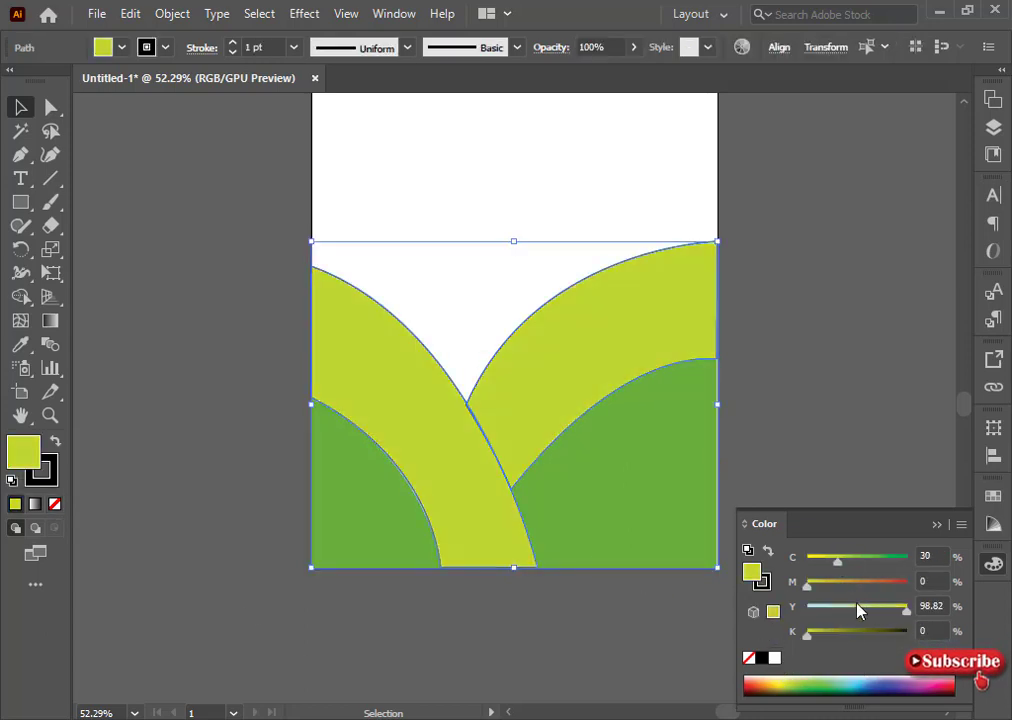
{"action": "left_click", "coordinate": [810, 683]}
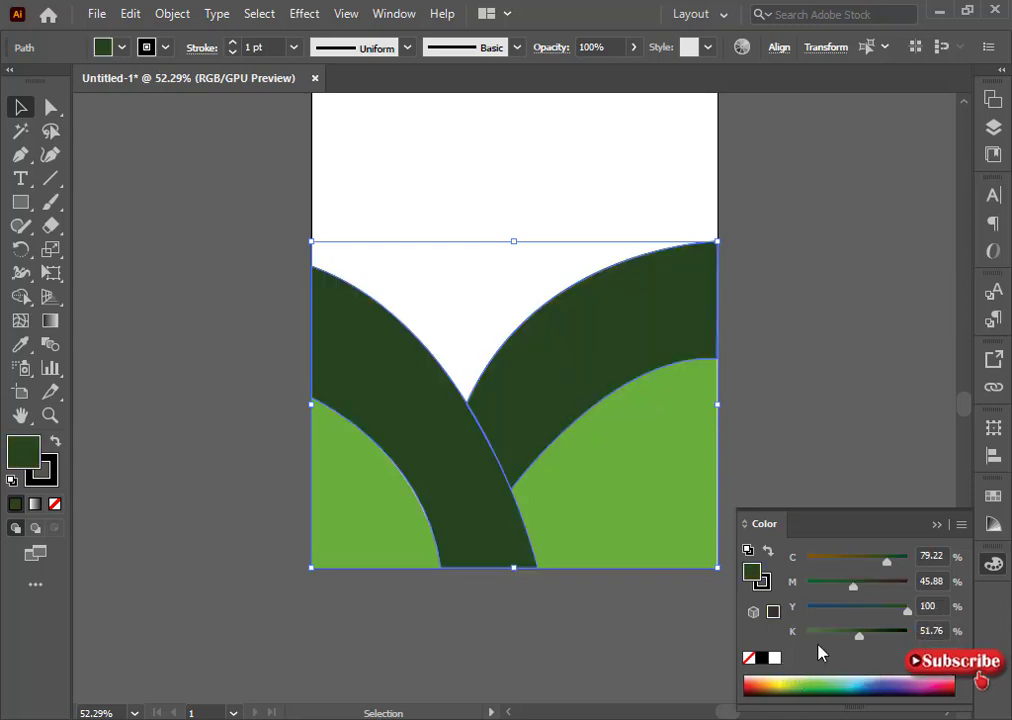
{"action": "left_click_drag", "start_coordinate": [853, 586], "coordinate": [885, 586]}
{"action": "left_click", "coordinate": [961, 524]}
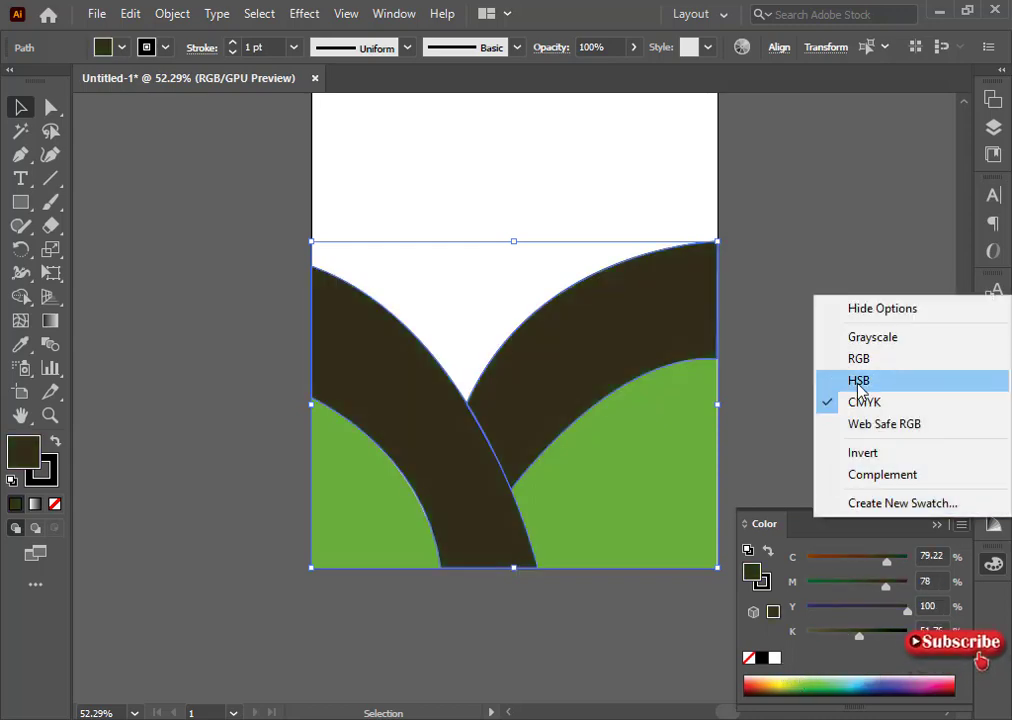
{"action": "left_click", "coordinate": [859, 381]}
{"action": "left_click_drag", "start_coordinate": [826, 622], "coordinate": [895, 628]}
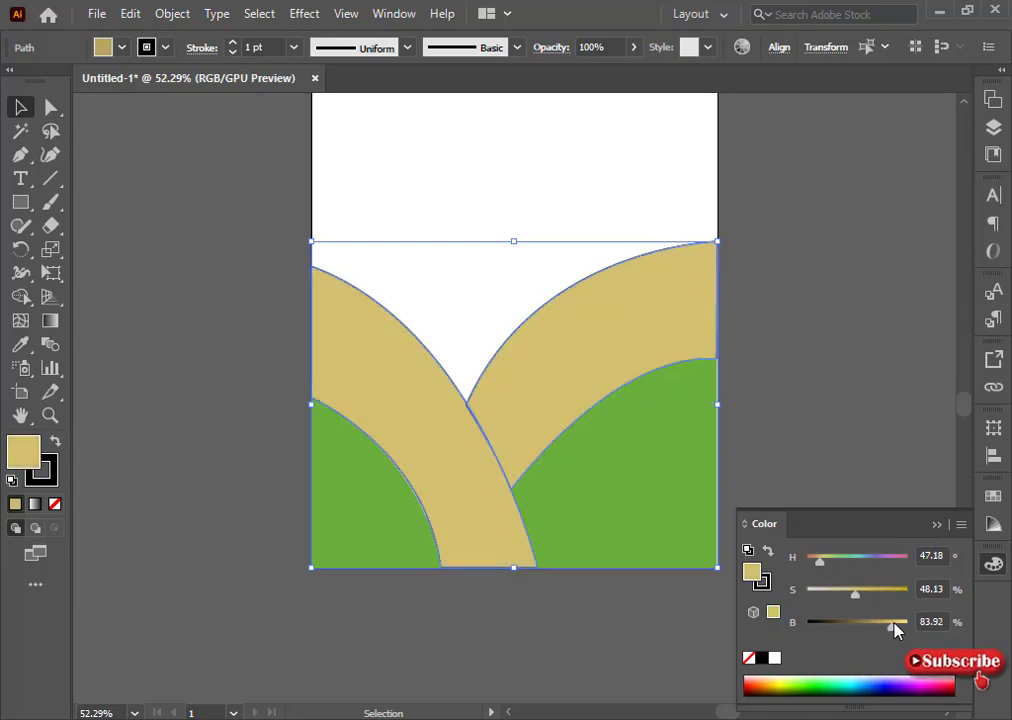
{"action": "left_click", "coordinate": [55, 504]}
{"action": "left_click", "coordinate": [108, 479]}
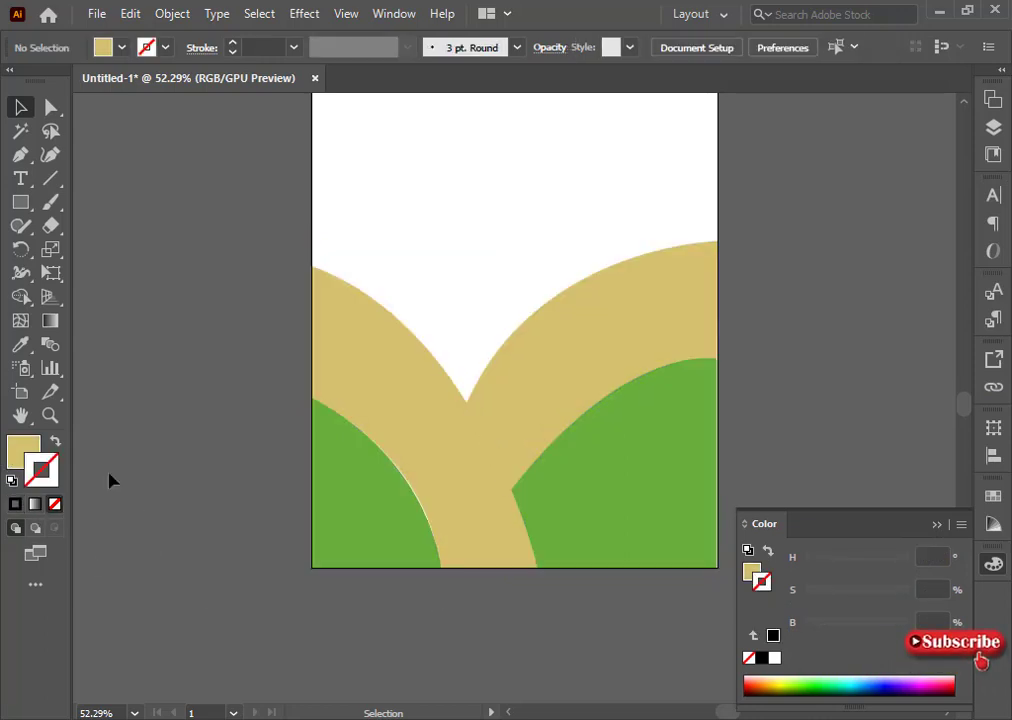
{"action": "left_click", "coordinate": [335, 430]}
- Move the tree onto the right green hill and enlarge it
{"action": "key", "text": "a"}
{"action": "left_click", "coordinate": [422, 470]}
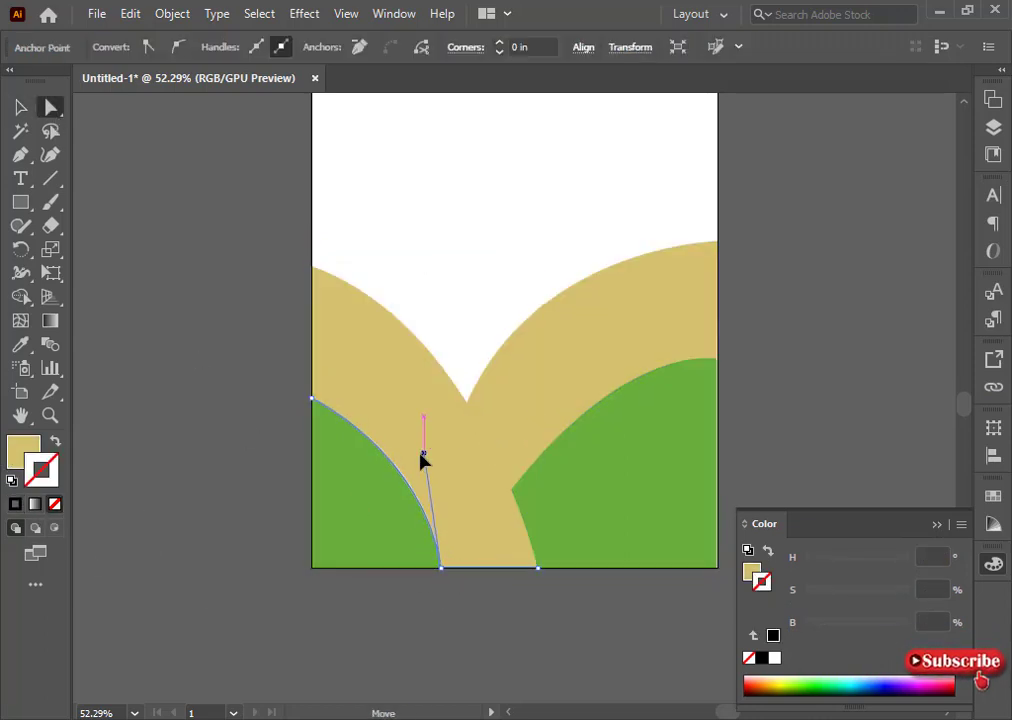
{"action": "left_click", "coordinate": [451, 636]}
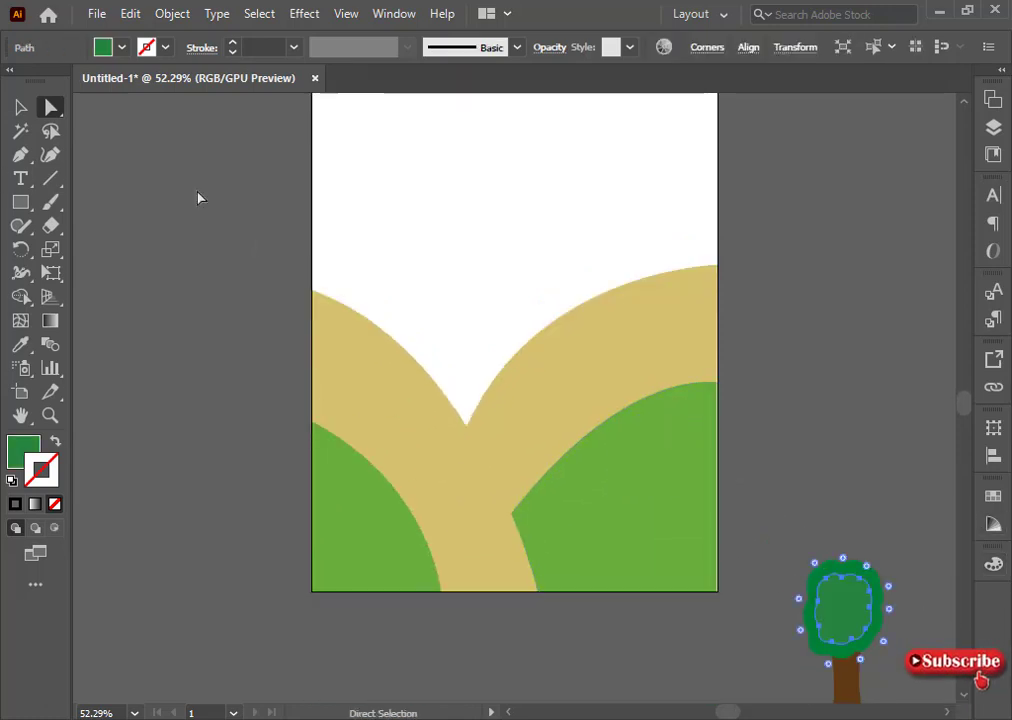
{"action": "left_click", "coordinate": [21, 107]}
{"action": "mouse_move", "coordinate": [804, 608]}
{"action": "left_mouse_down"}
{"action": "mouse_move", "coordinate": [779, 576]}
{"action": "mouse_move", "coordinate": [612, 499]}
{"action": "left_mouse_up"}
{"action": "mouse_move", "coordinate": [612, 447]}
{"action": "left_mouse_down"}
{"action": "mouse_move", "coordinate": [562, 366]}
{"action": "mouse_move", "coordinate": [605, 362]}
{"action": "left_mouse_up"}
{"action": "left_click", "coordinate": [734, 610]}
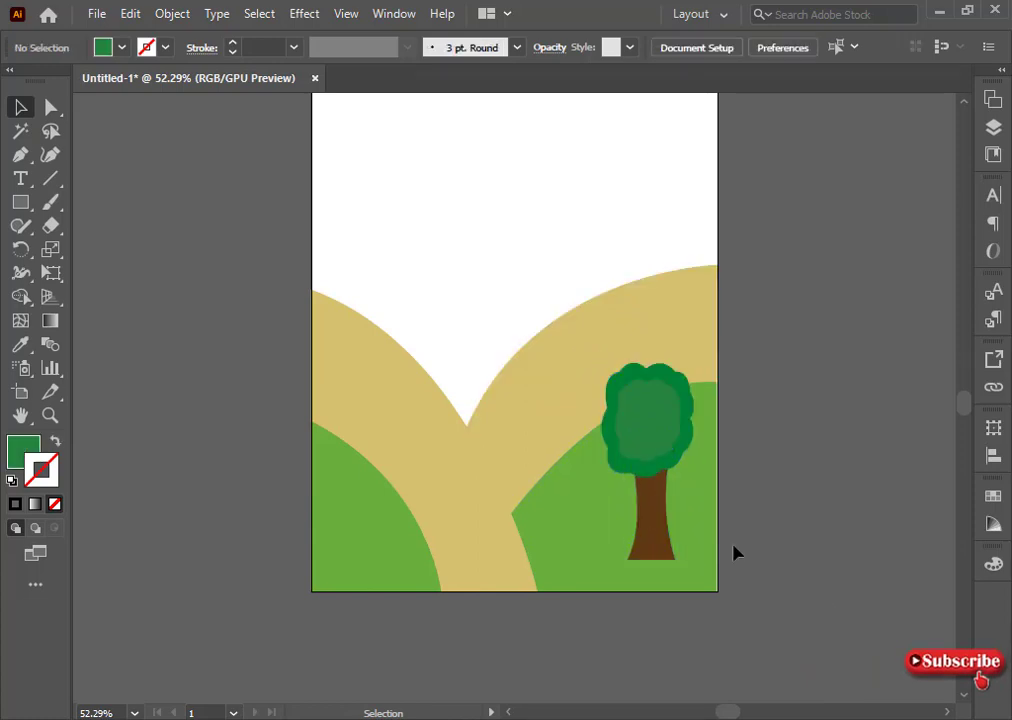
- Ungroup the tree into its separate pieces
{"action": "right_click", "coordinate": [671, 474]}
{"action": "left_click", "coordinate": [676, 537]}
{"action": "right_click", "coordinate": [666, 526]}
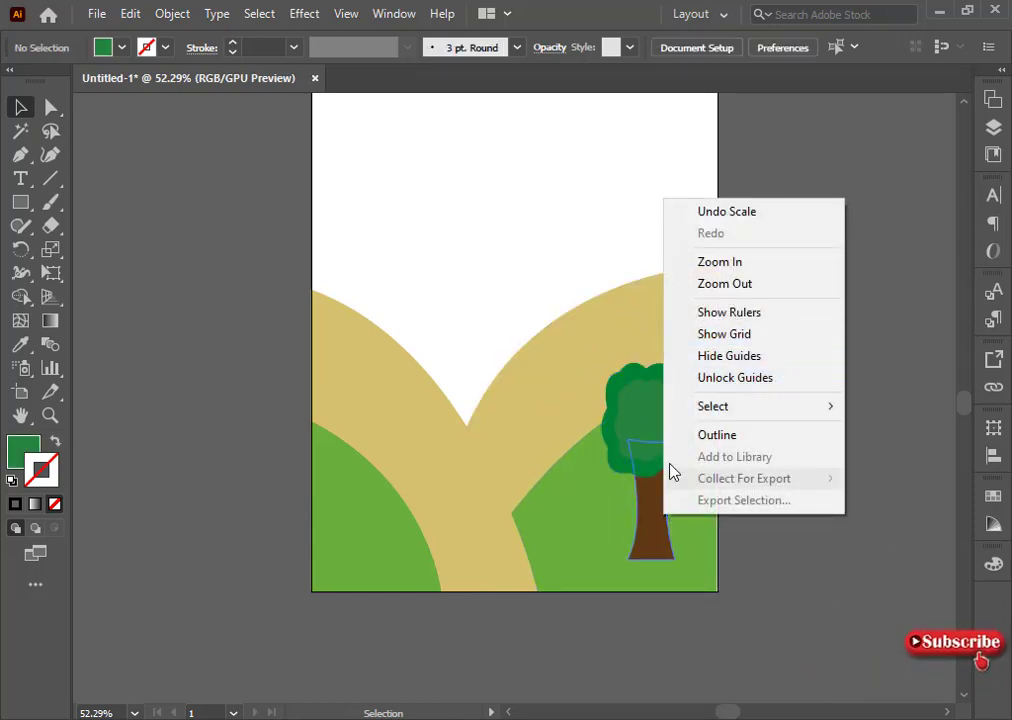
{"action": "right_click", "coordinate": [620, 468]}
{"action": "left_click", "coordinate": [738, 396]}
{"action": "right_click", "coordinate": [653, 458]}
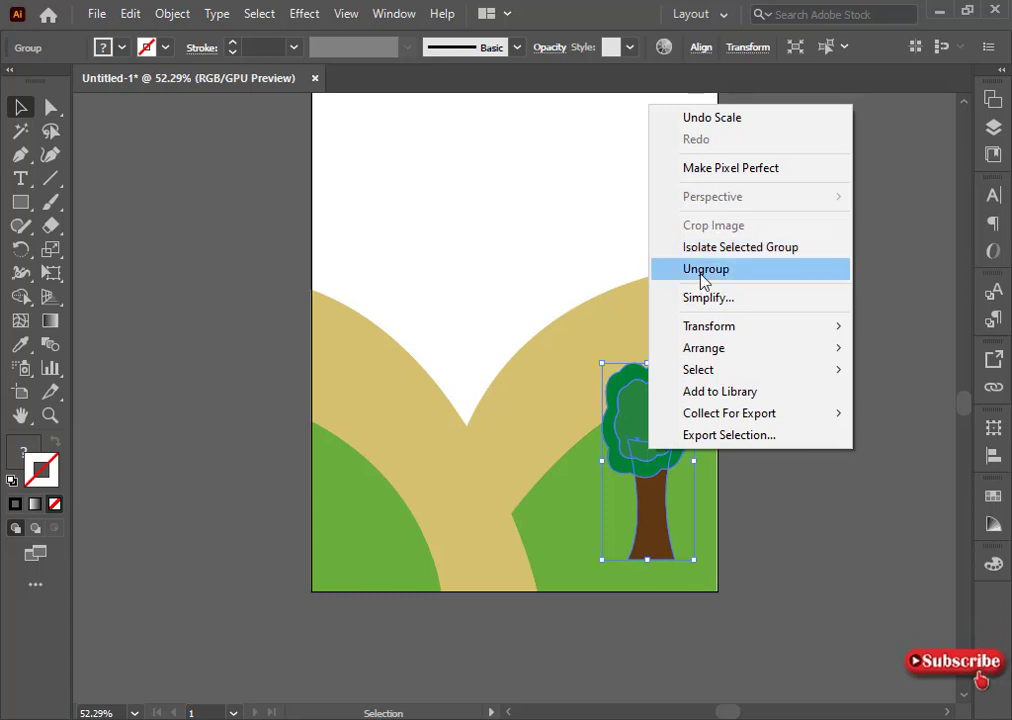
{"action": "left_click", "coordinate": [703, 282]}
{"action": "left_click", "coordinate": [669, 418]}
{"action": "left_click", "coordinate": [737, 463]}
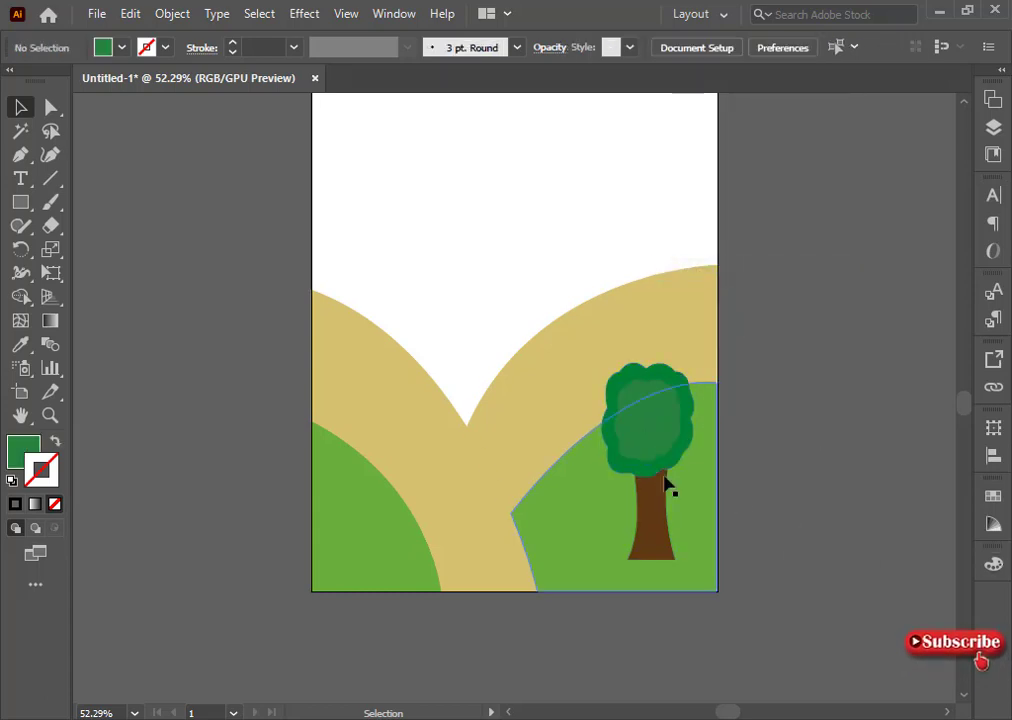
- Enlarge the tree further on the right slope and Alt-drag a spare copy beside the artboard
{"action": "key", "text": "a"}
{"action": "left_click", "coordinate": [692, 452]}
{"action": "left_click", "coordinate": [689, 650]}
{"action": "left_click", "coordinate": [648, 510]}
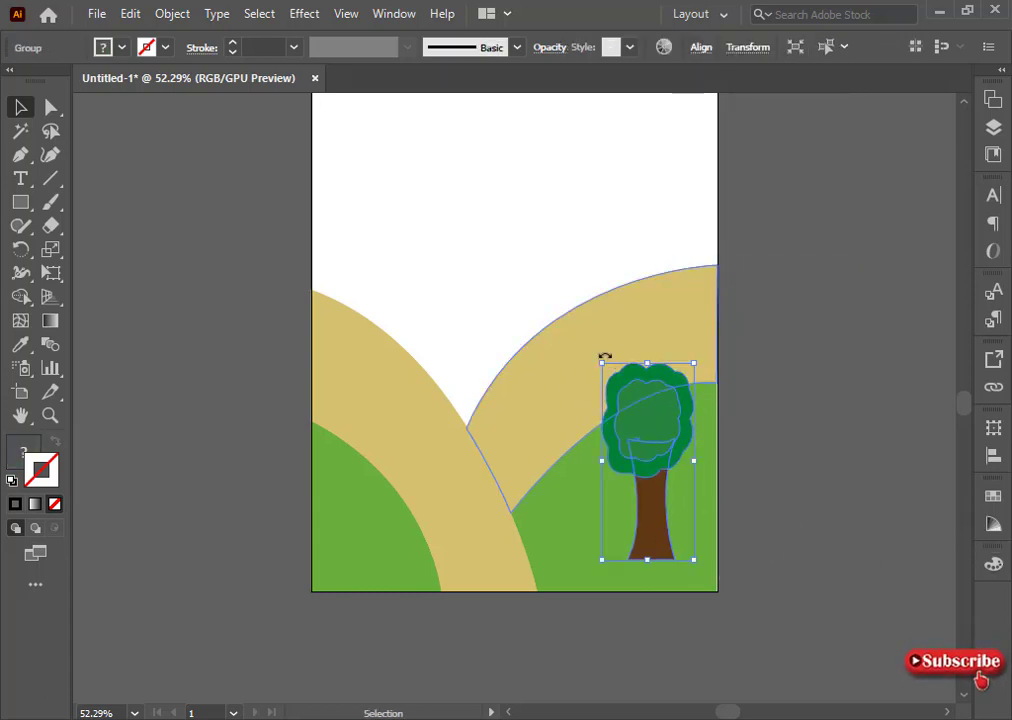
{"action": "left_click_drag", "start_coordinate": [598, 359], "coordinate": [560, 339]}
{"action": "mouse_move", "coordinate": [650, 520]}
{"action": "left_mouse_down"}
{"action": "mouse_move", "coordinate": [656, 560]}
{"action": "mouse_move", "coordinate": [540, 545]}
{"action": "mouse_move", "coordinate": [169, 612]}
{"action": "left_mouse_up"}
{"action": "key", "text": "ctrl+z"}
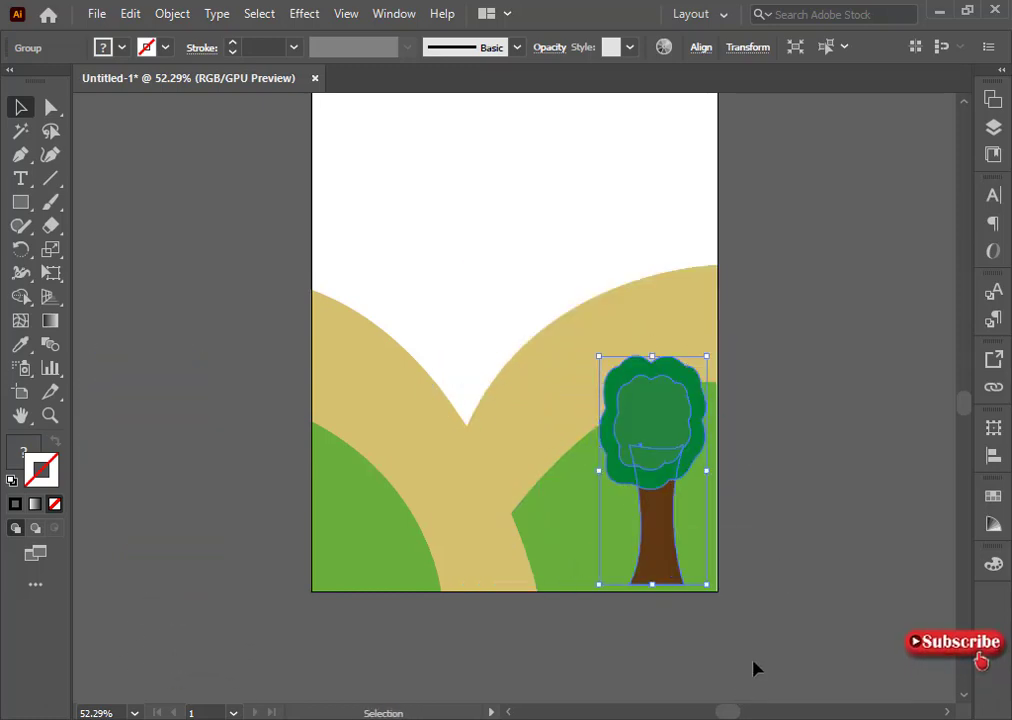
{"action": "mouse_move", "coordinate": [658, 545]}
{"action": "left_mouse_down"}
{"action": "mouse_move", "coordinate": [840, 535]}
{"action": "mouse_move", "coordinate": [893, 567]}
{"action": "left_mouse_up"}
- Place a smaller copy of the tree on the right slope
{"action": "left_click_drag", "start_coordinate": [840, 605], "coordinate": [440, 597]}
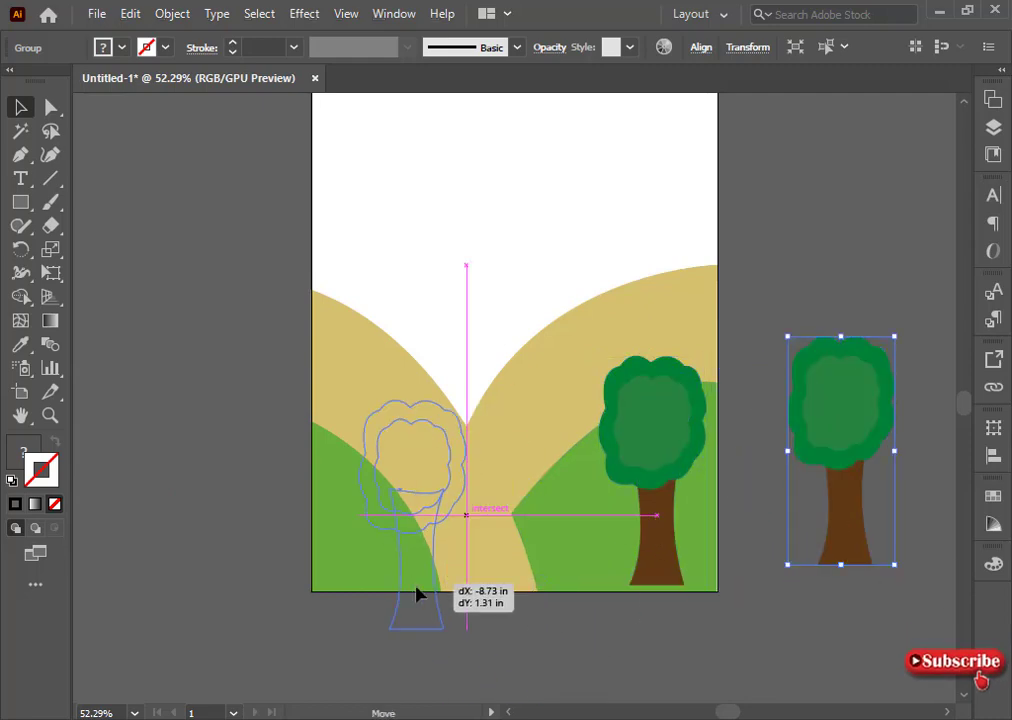
{"action": "key", "text": "ctrl+z"}
{"action": "left_click_drag", "start_coordinate": [843, 474], "coordinate": [545, 474]}
{"action": "mouse_move", "coordinate": [592, 630]}
{"action": "left_mouse_down"}
{"action": "mouse_move", "coordinate": [541, 465]}
{"action": "mouse_move", "coordinate": [570, 522]}
{"action": "mouse_move", "coordinate": [843, 617]}
{"action": "mouse_move", "coordinate": [815, 580]}
{"action": "mouse_move", "coordinate": [810, 600]}
{"action": "mouse_move", "coordinate": [706, 393]}
{"action": "left_mouse_up"}
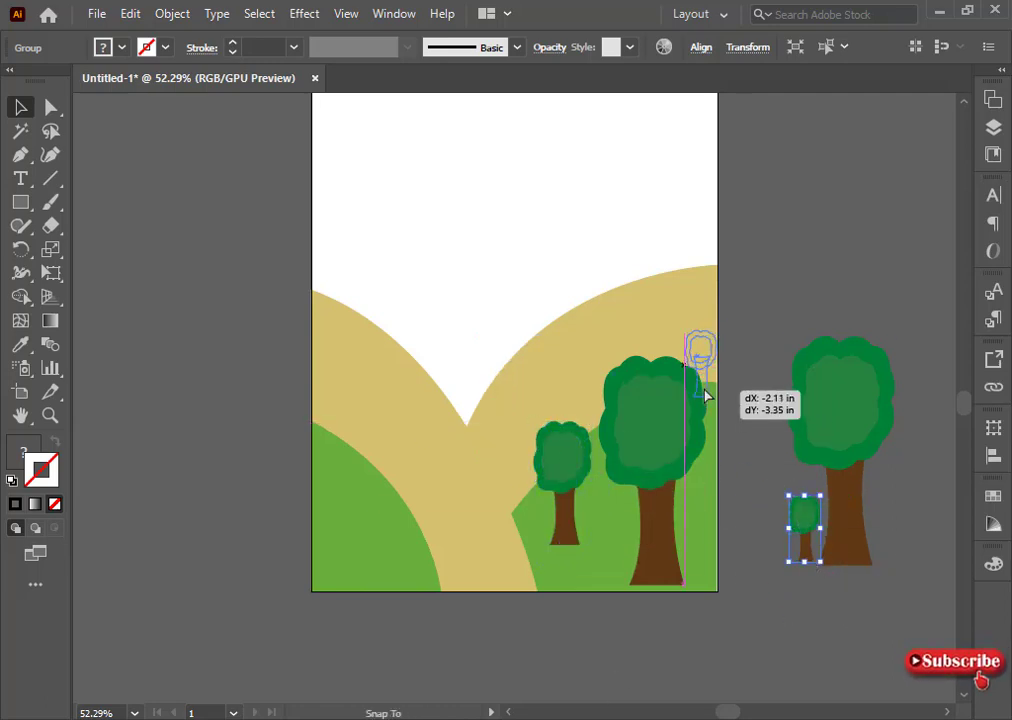
{"action": "right_click", "coordinate": [644, 397]}
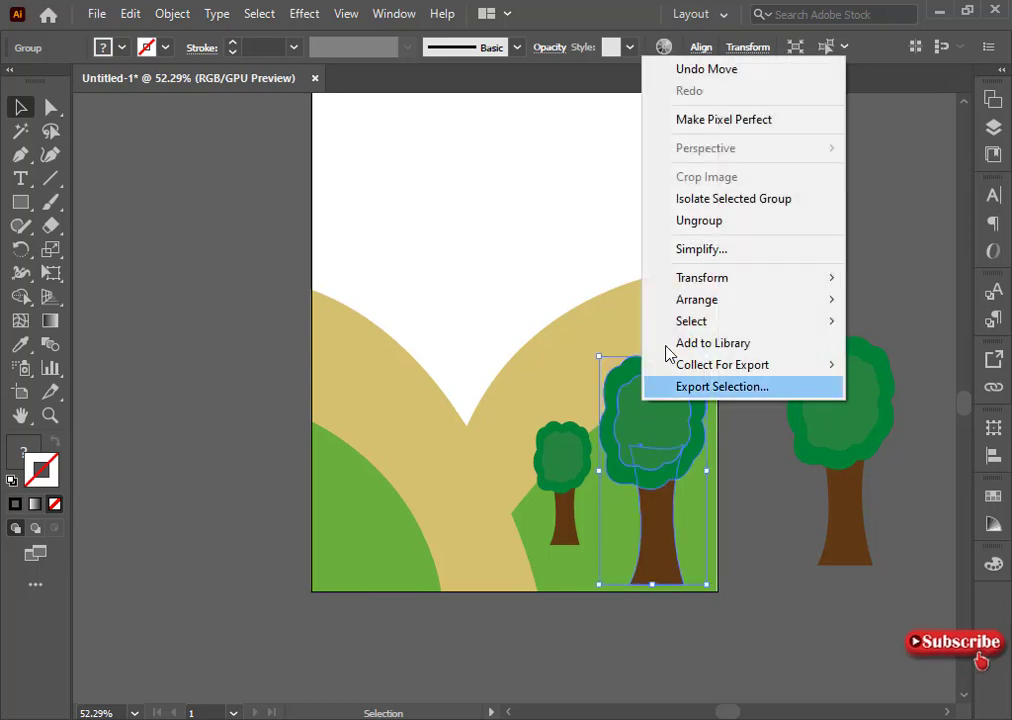
{"action": "left_click", "coordinate": [560, 308]}
{"action": "left_click", "coordinate": [777, 628]}
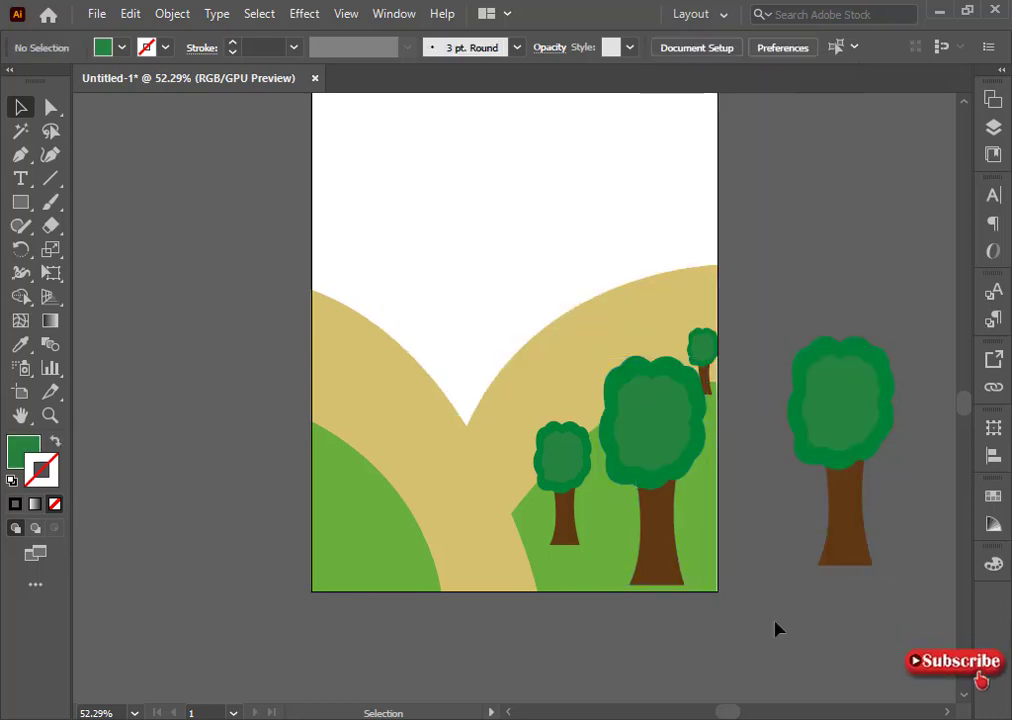
- Add two small tree copies on the left hill, then select the right tan hill
{"action": "left_click_drag", "start_coordinate": [866, 486], "coordinate": [388, 504]}
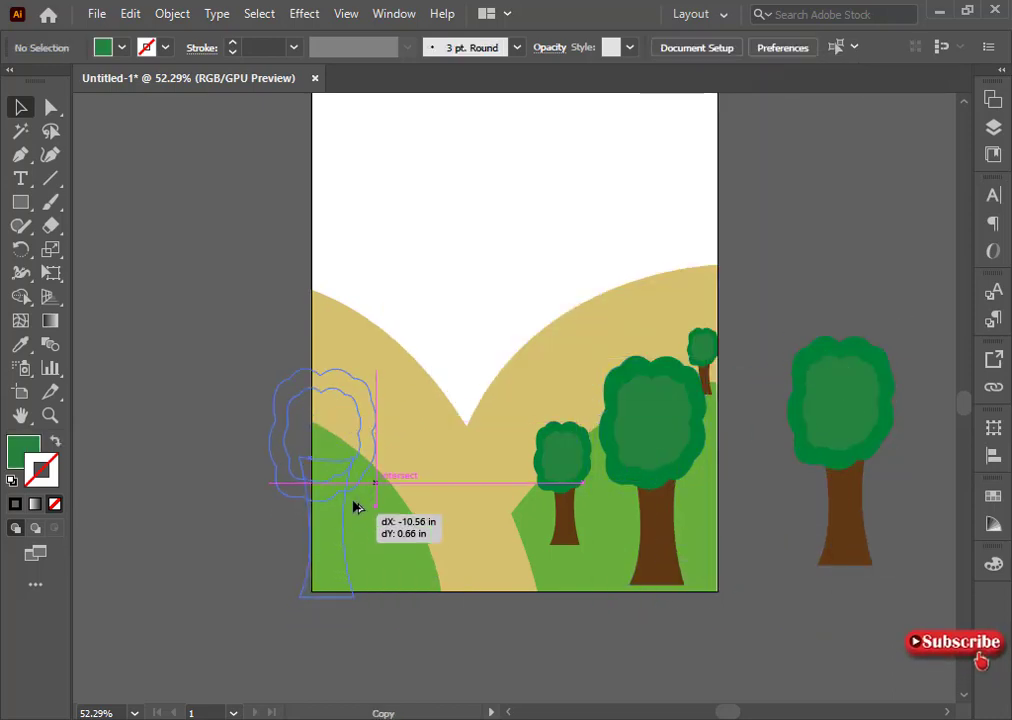
{"action": "left_click_drag", "start_coordinate": [305, 355], "coordinate": [350, 442]}
{"action": "left_click_drag", "start_coordinate": [372, 570], "coordinate": [330, 624]}
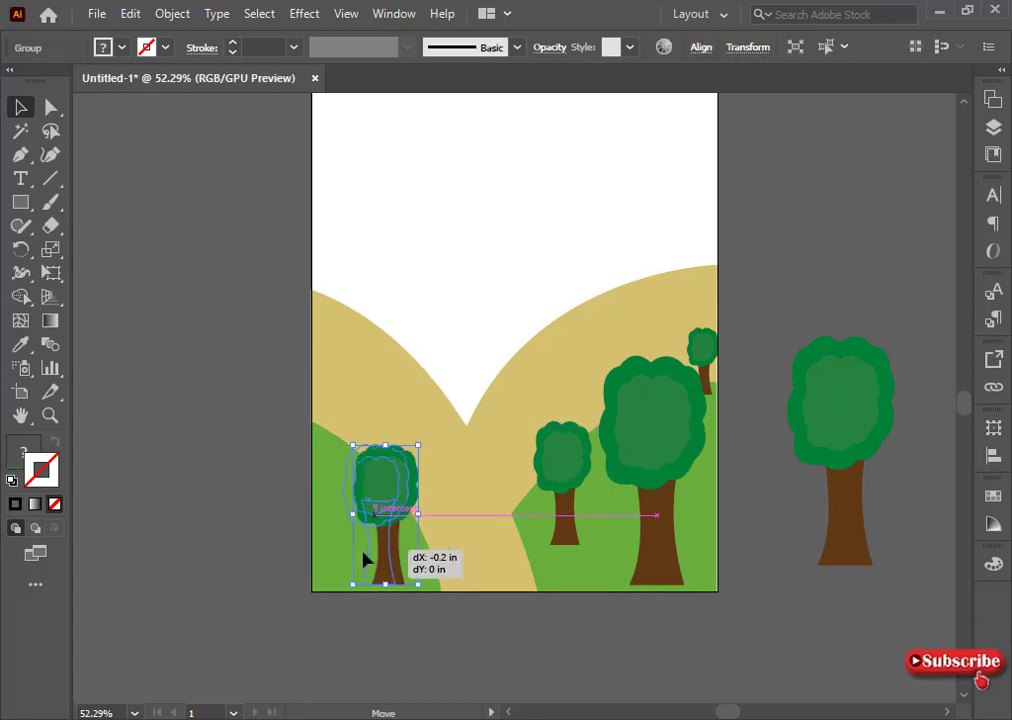
{"action": "left_click_drag", "start_coordinate": [700, 345], "coordinate": [388, 455]}
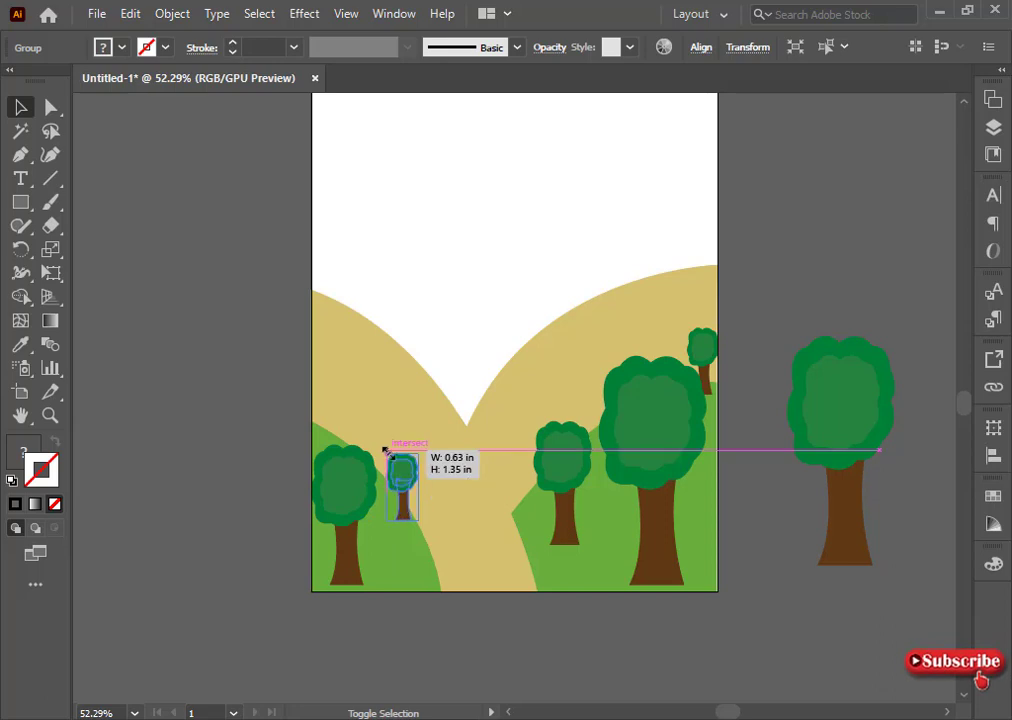
{"action": "left_click", "coordinate": [432, 636]}
{"action": "left_click", "coordinate": [560, 380]}
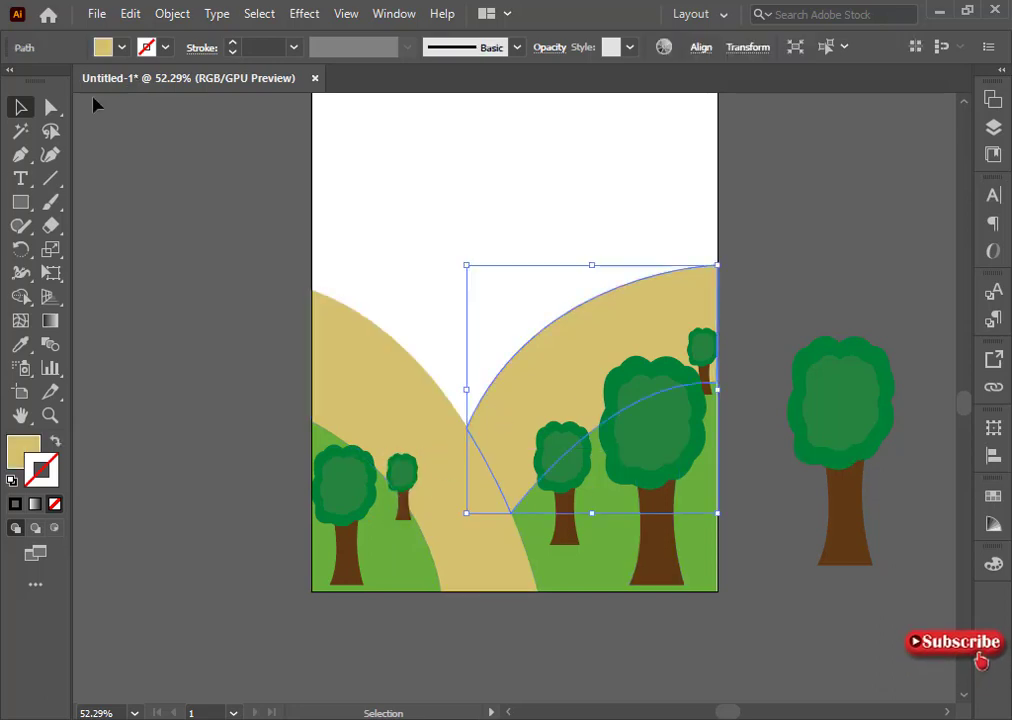
- Bend the right tan hill's curve near the valley anchor
{"action": "key", "text": "a"}
{"action": "left_click_drag", "start_coordinate": [485, 427], "coordinate": [542, 296]}
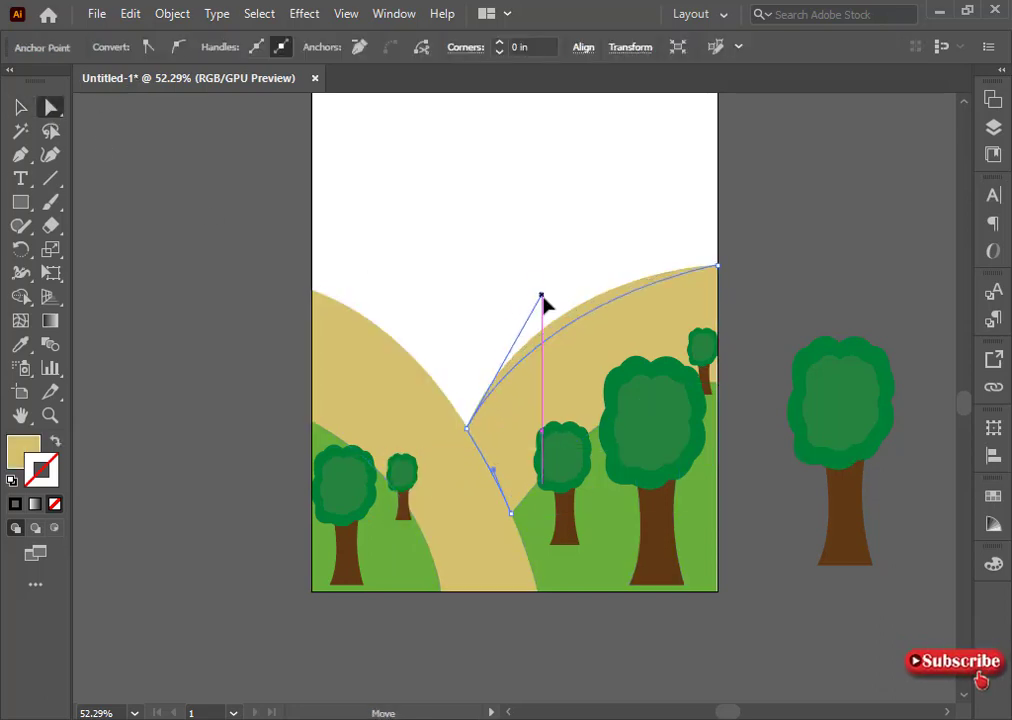
{"action": "left_click", "coordinate": [644, 233]}
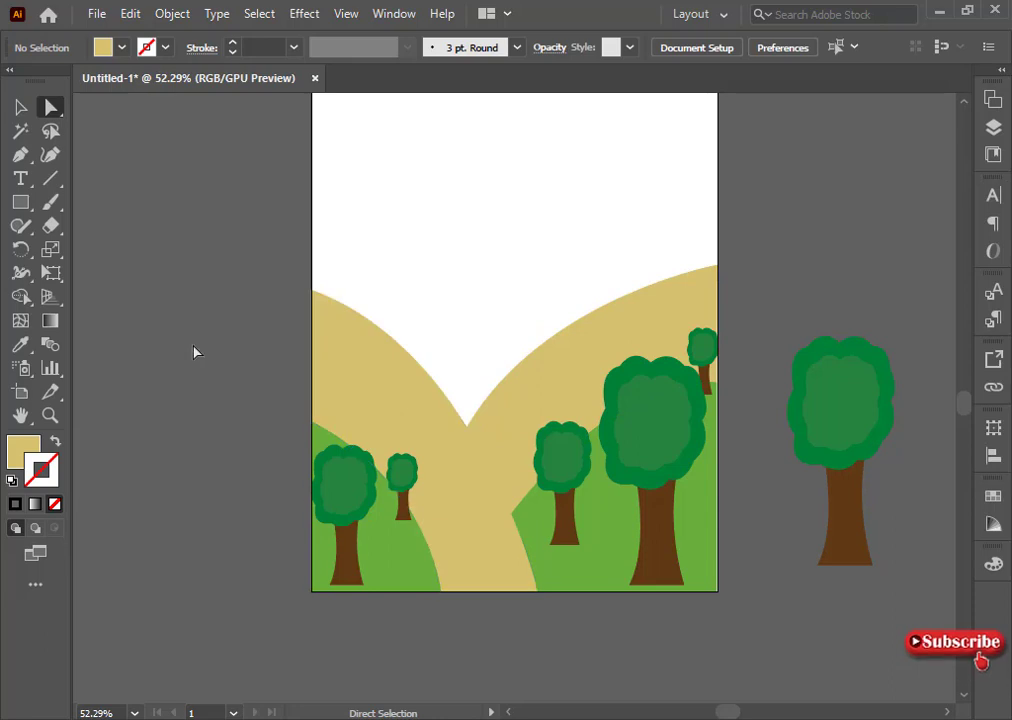
{"action": "scroll", "coordinate": [265, 400], "scroll_direction": "up", "scroll_amount": 2}
{"action": "scroll", "coordinate": [452, 402], "scroll_direction": "down", "scroll_amount": 1}
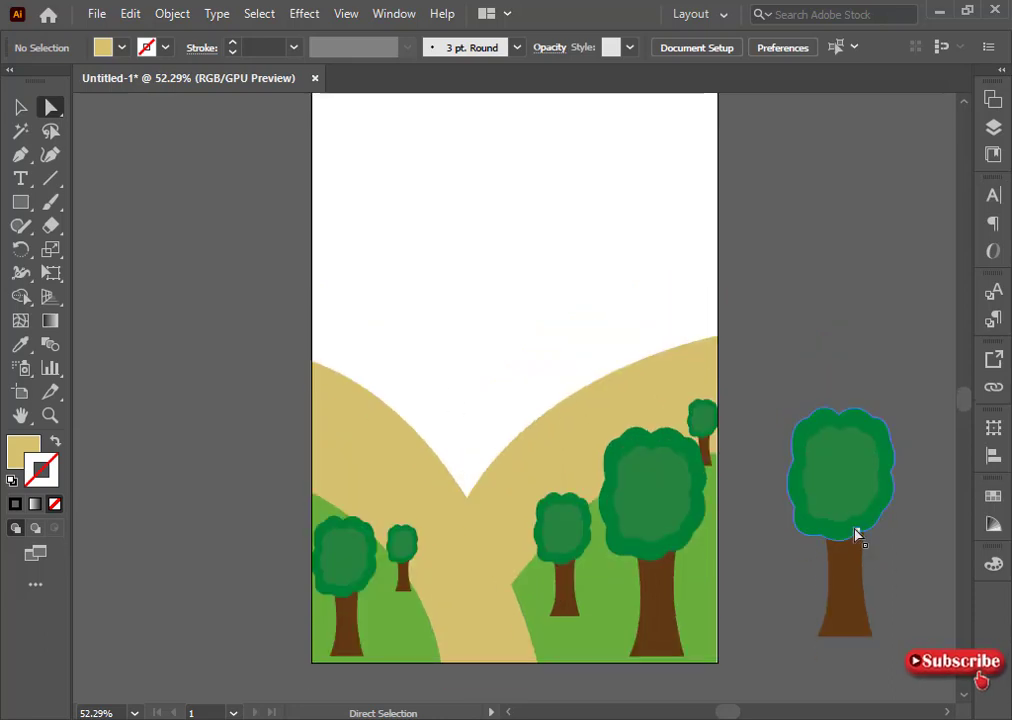
{"action": "left_click_drag", "start_coordinate": [854, 594], "coordinate": [634, 385]}
- Try adding small distant trees atop the left hill, then undo them
{"action": "left_click", "coordinate": [20, 106]}
{"action": "left_click", "coordinate": [350, 440]}
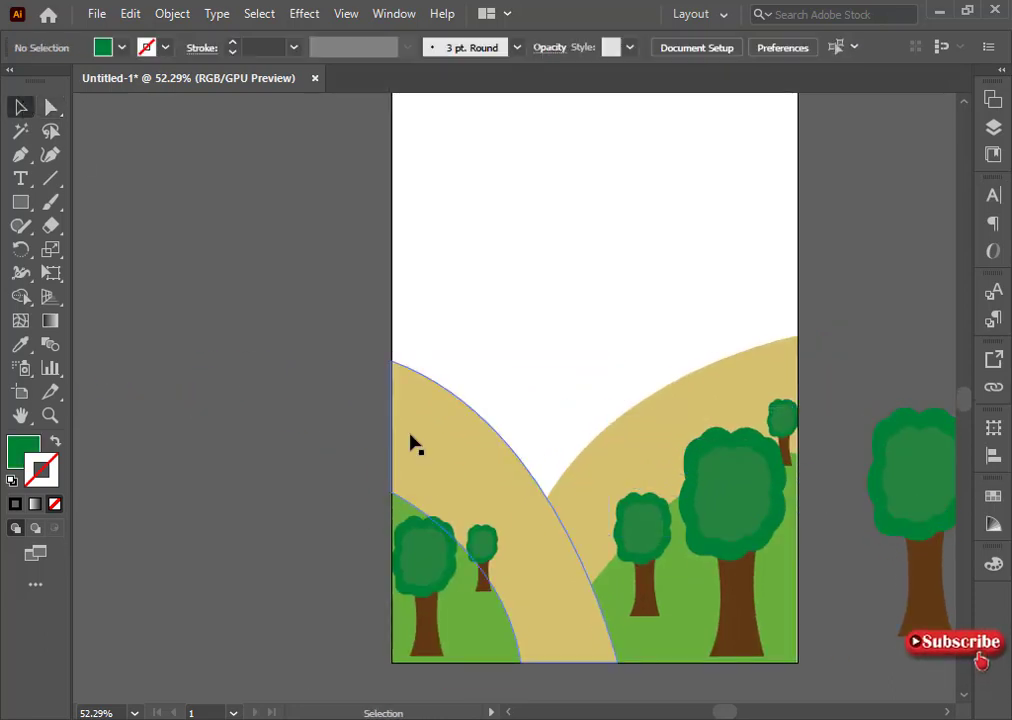
{"action": "left_click_drag", "start_coordinate": [570, 450], "coordinate": [433, 464]}
{"action": "left_click_drag", "start_coordinate": [589, 540], "coordinate": [465, 527]}
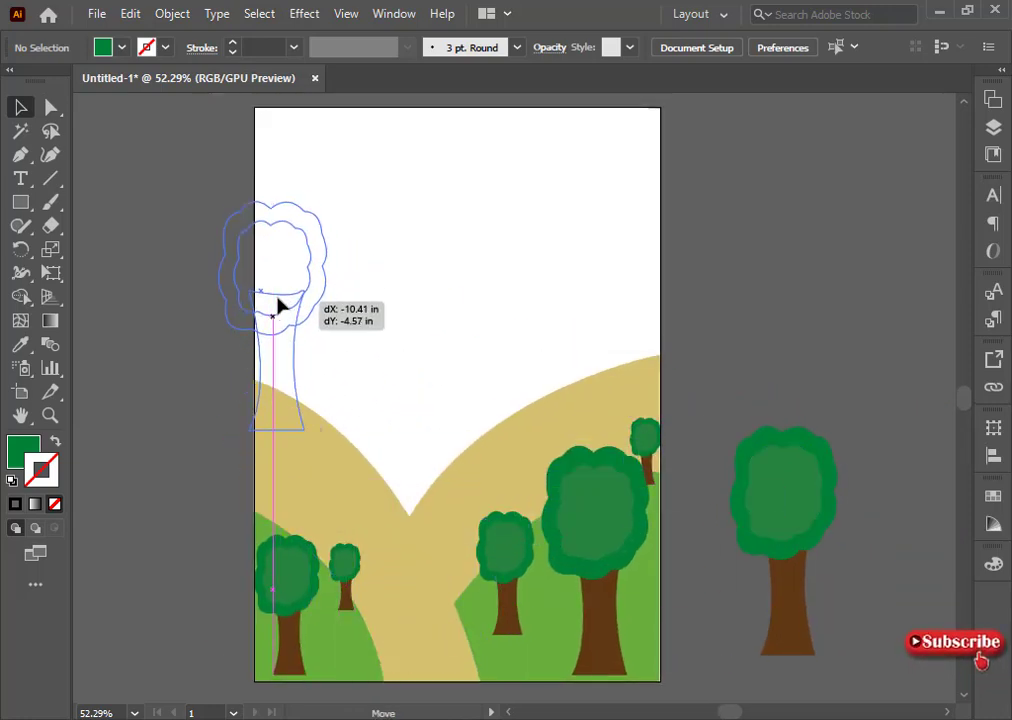
{"action": "left_click_drag", "start_coordinate": [465, 527], "coordinate": [263, 250]}
{"action": "mouse_move", "coordinate": [232, 188]}
{"action": "left_mouse_down"}
{"action": "mouse_move", "coordinate": [313, 343]}
{"action": "mouse_move", "coordinate": [260, 343]}
{"action": "mouse_move", "coordinate": [271, 362]}
{"action": "mouse_move", "coordinate": [266, 384]}
{"action": "left_mouse_up"}
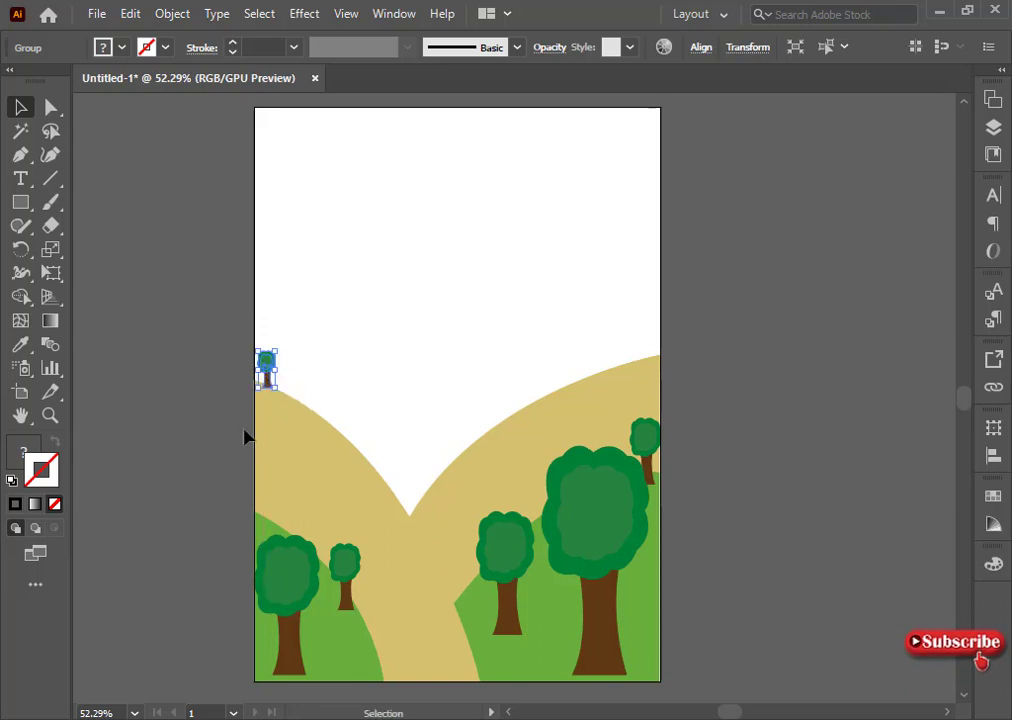
{"action": "left_click", "coordinate": [228, 442]}
{"action": "left_click", "coordinate": [268, 383]}
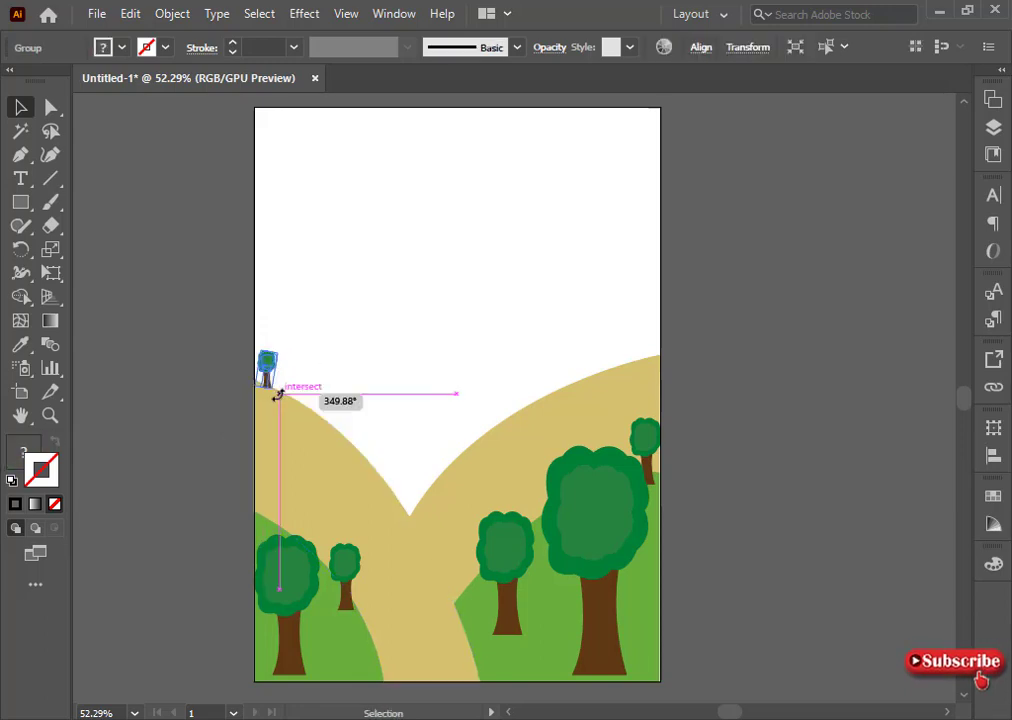
{"action": "left_click", "coordinate": [224, 417]}
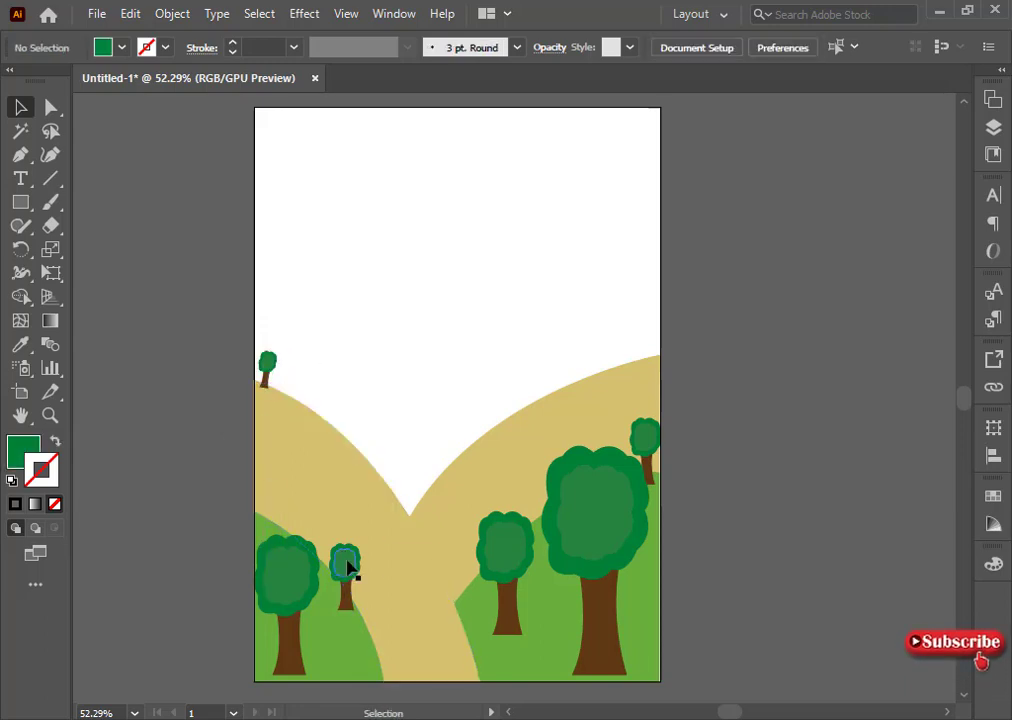
{"action": "left_click_drag", "start_coordinate": [347, 560], "coordinate": [275, 474]}
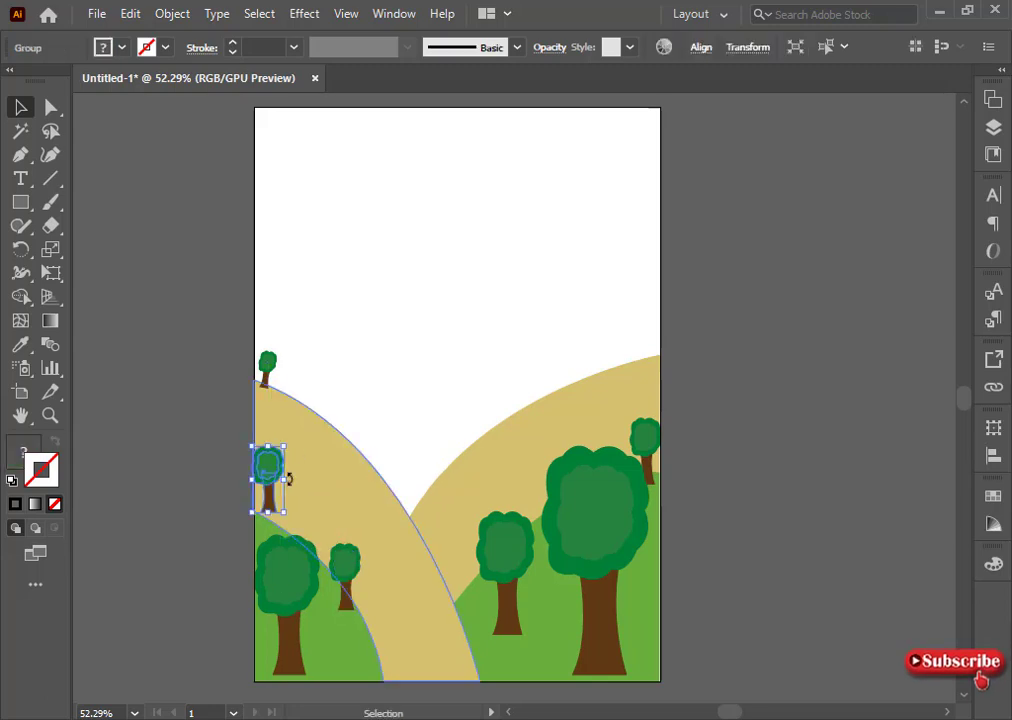
{"action": "key", "text": "ctrl+z"}
{"action": "key", "text": "ctrl+z"}
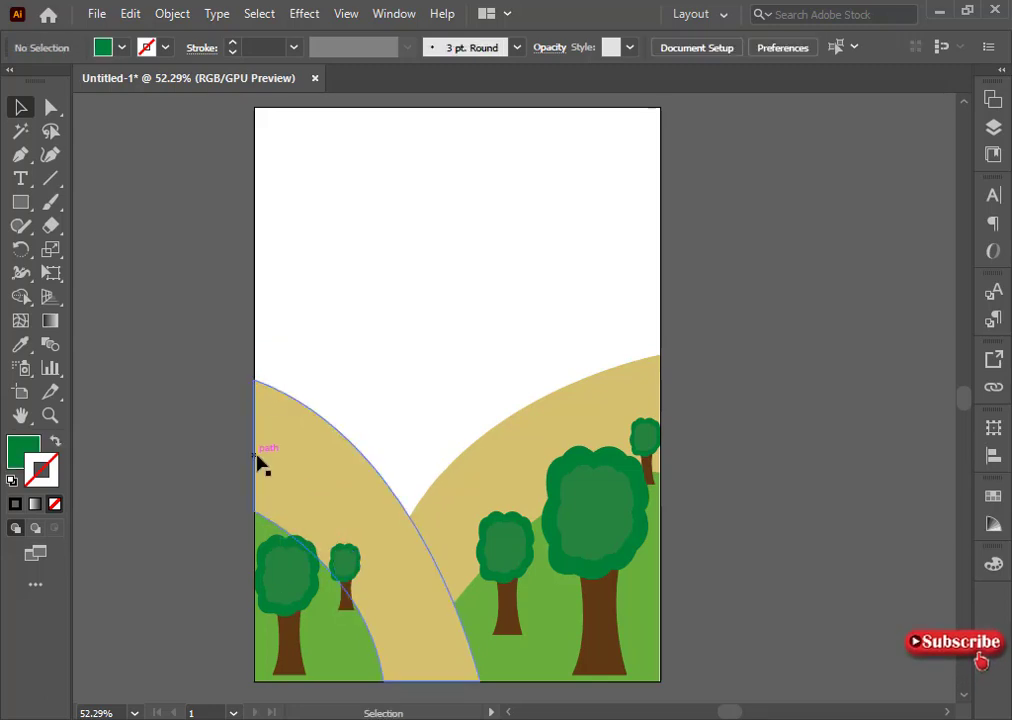
- Start the sky shape with Pen points at the artboard's top corners and right hilltop edge
{"action": "scroll", "coordinate": [208, 468], "scroll_direction": "up", "scroll_amount": 2}
{"action": "left_click", "coordinate": [30, 155]}
{"action": "left_click", "coordinate": [255, 203]}
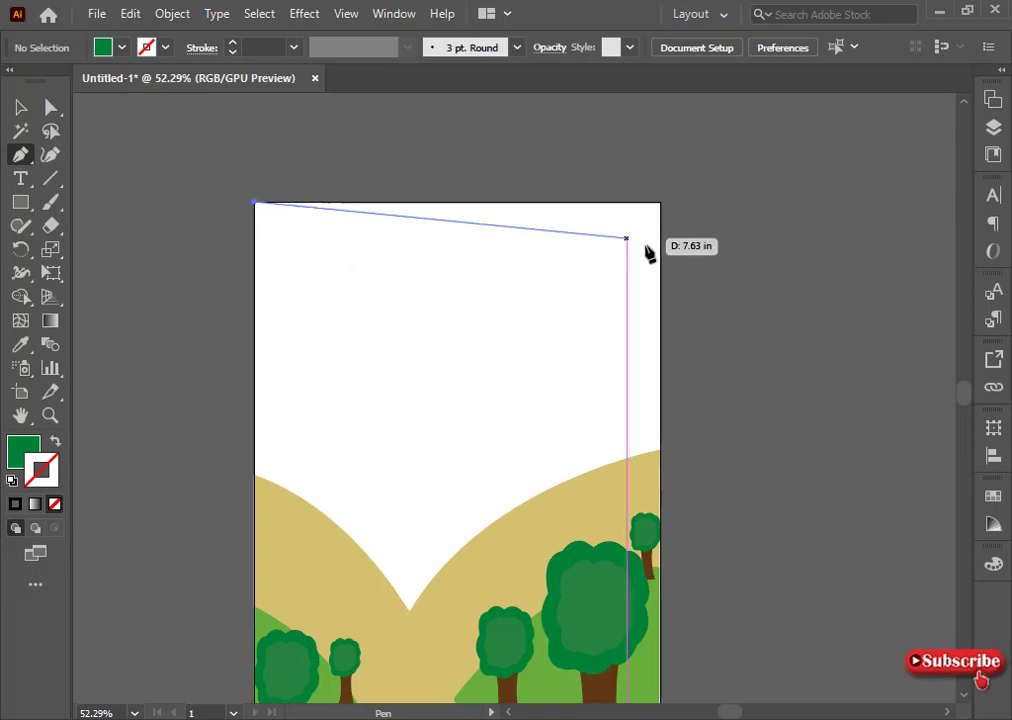
{"action": "left_click", "coordinate": [660, 203]}
{"action": "left_click", "coordinate": [660, 452]}
- Curve the sky shape along the valley and left hill, closing it at the top-left
{"action": "left_click_drag", "start_coordinate": [410, 607], "coordinate": [302, 582]}
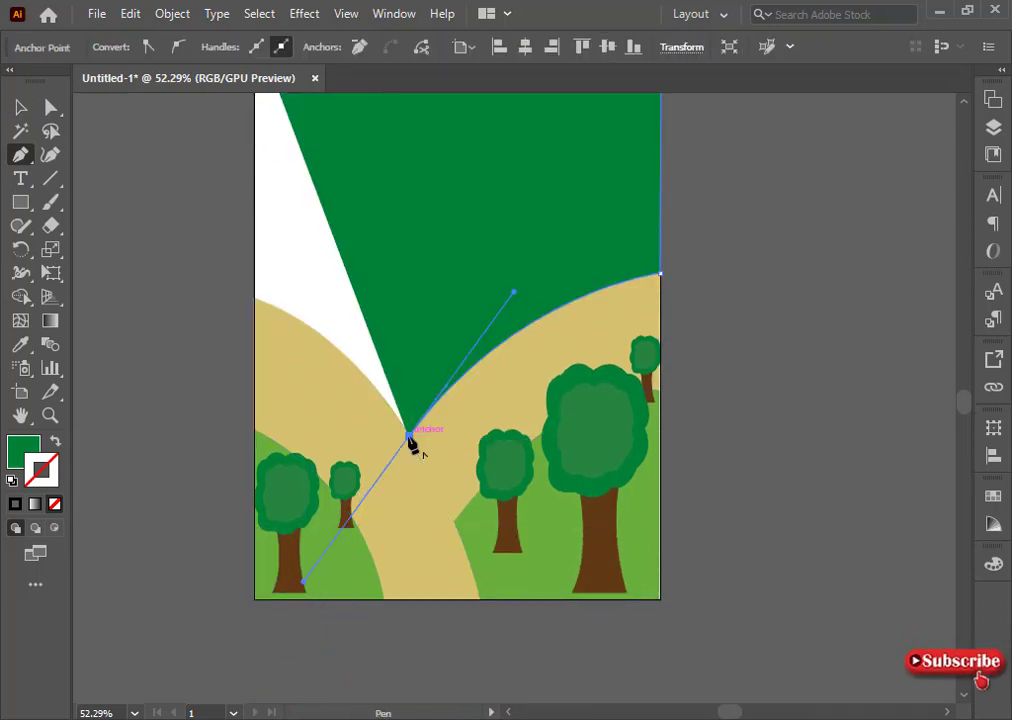
{"action": "left_click", "coordinate": [409, 436]}
{"action": "left_click_drag", "start_coordinate": [255, 299], "coordinate": [229, 297]}
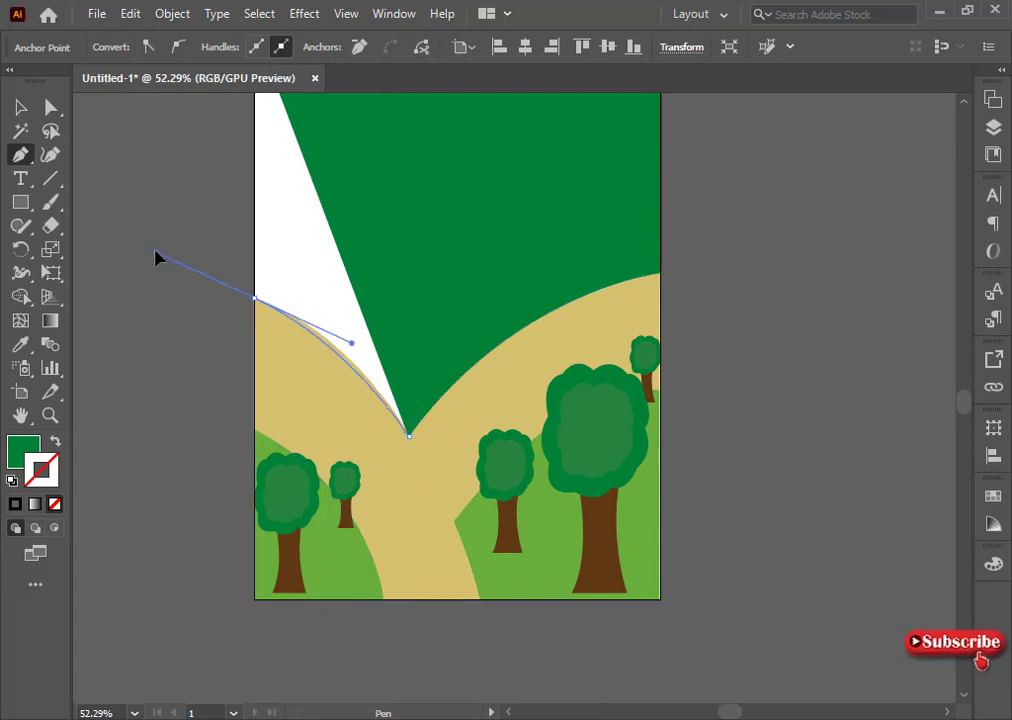
{"action": "left_click_drag", "start_coordinate": [140, 258], "coordinate": [138, 252]}
{"action": "scroll", "coordinate": [200, 420], "scroll_direction": "up", "scroll_amount": 3}
{"action": "left_click", "coordinate": [255, 416]}
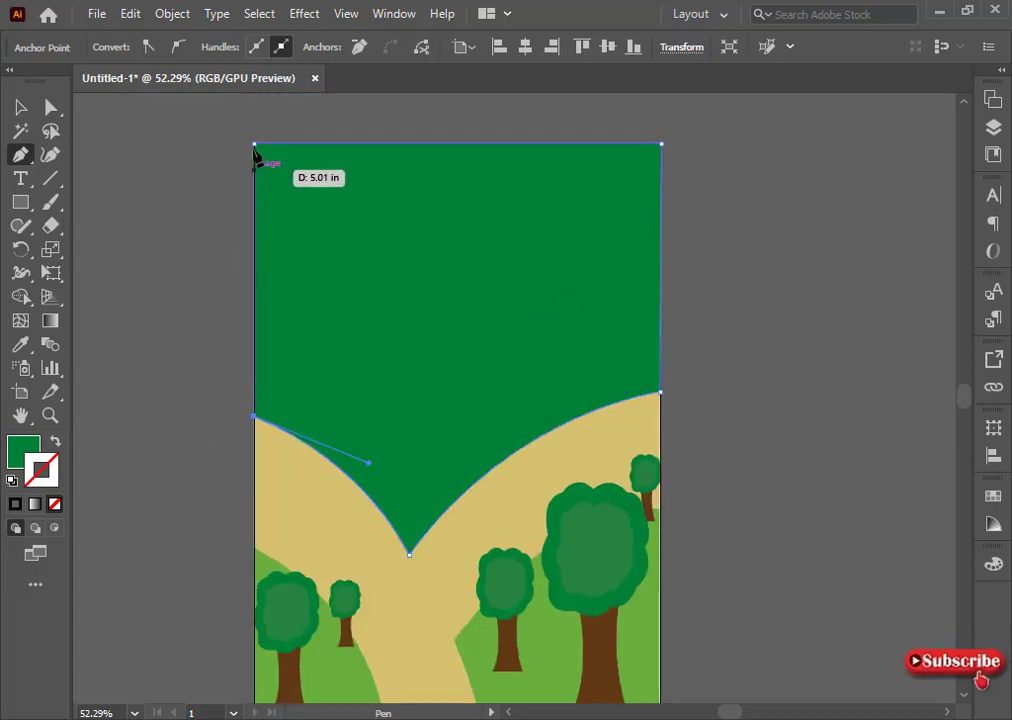
{"action": "left_click", "coordinate": [254, 145]}
{"action": "left_click", "coordinate": [20, 107]}
- Remove the sky shape's fill and dock the Gradient panel beside the canvas
{"action": "left_click", "coordinate": [993, 563]}
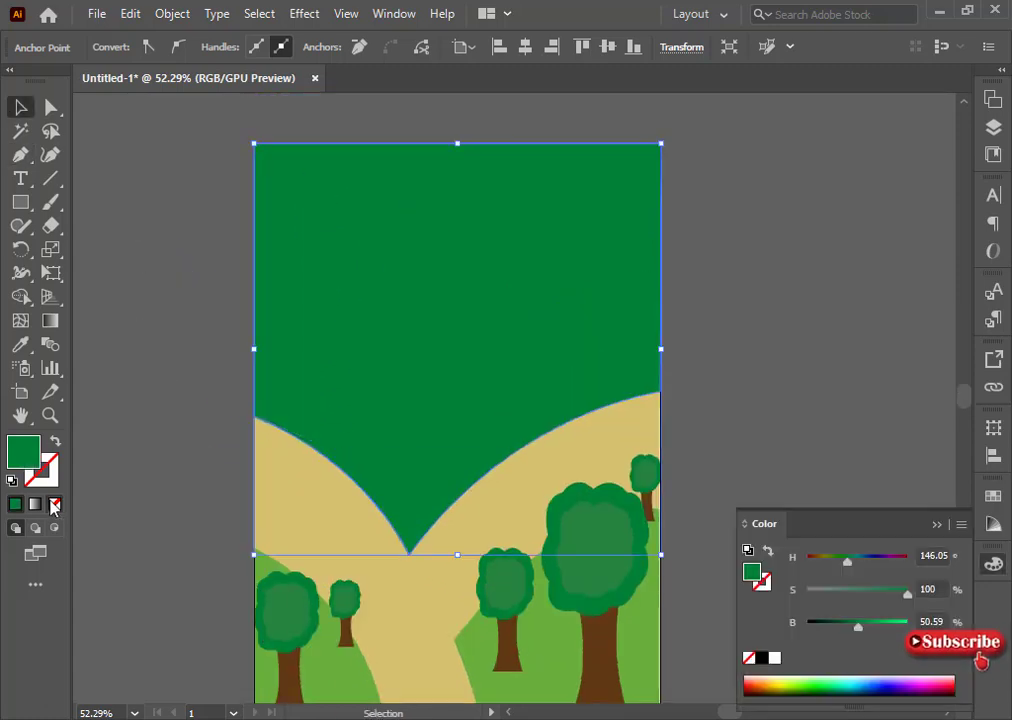
{"action": "key", "text": "slash"}
{"action": "left_click", "coordinate": [937, 525]}
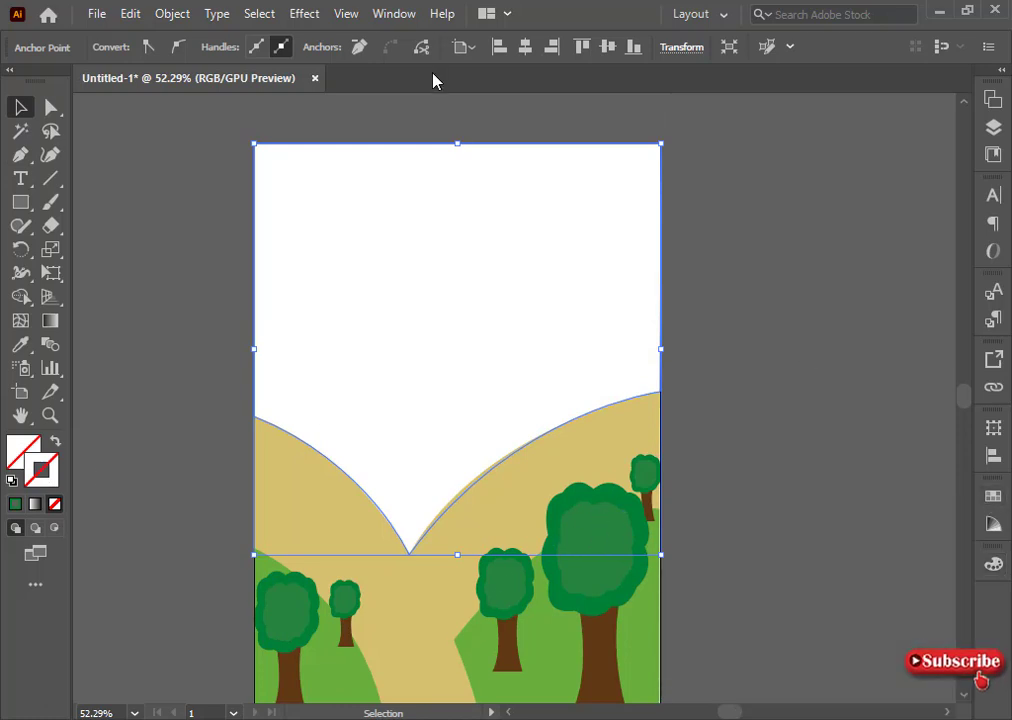
{"action": "left_click", "coordinate": [993, 428]}
{"action": "left_click", "coordinate": [993, 386]}
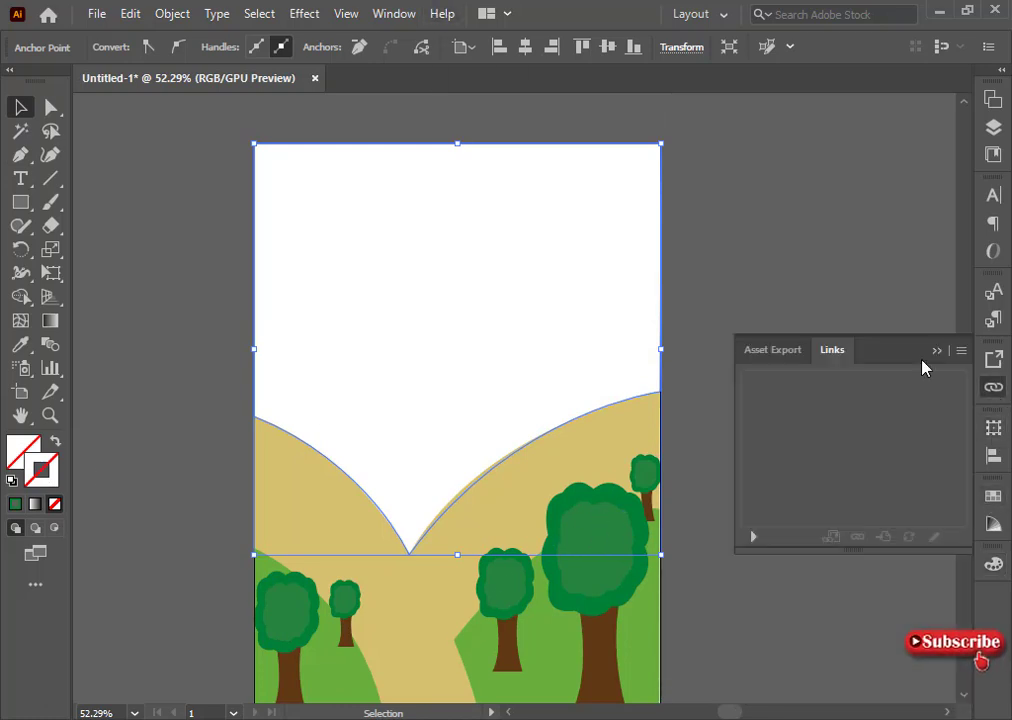
{"action": "left_click", "coordinate": [603, 330]}
{"action": "left_click", "coordinate": [385, 14]}
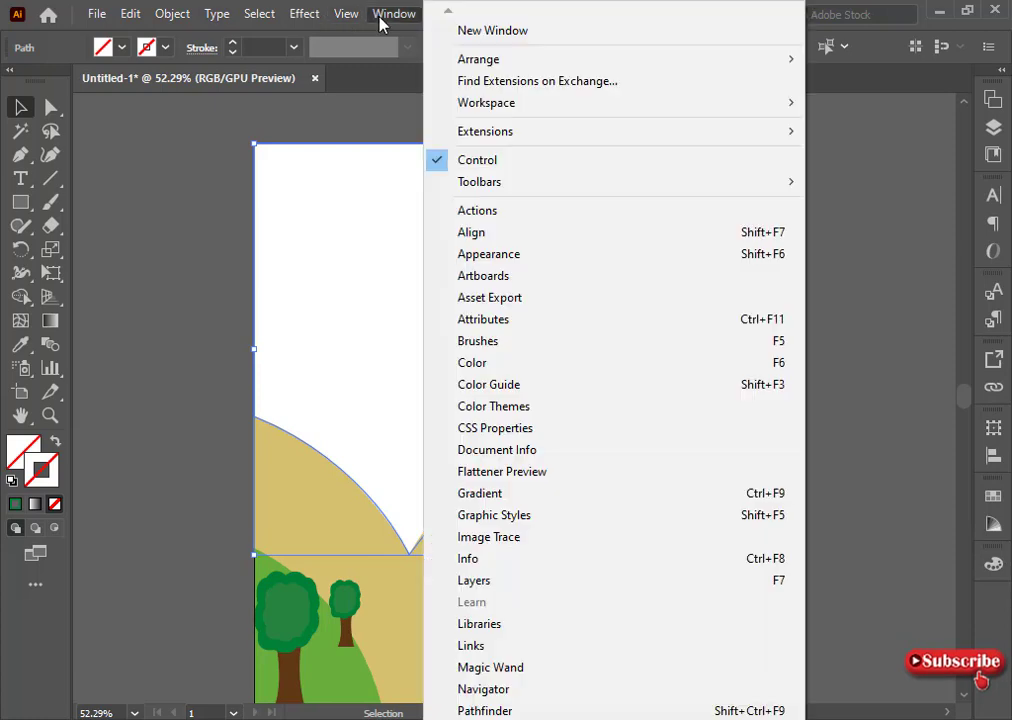
{"action": "left_click", "coordinate": [520, 492]}
{"action": "left_click_drag", "start_coordinate": [253, 269], "coordinate": [810, 222]}
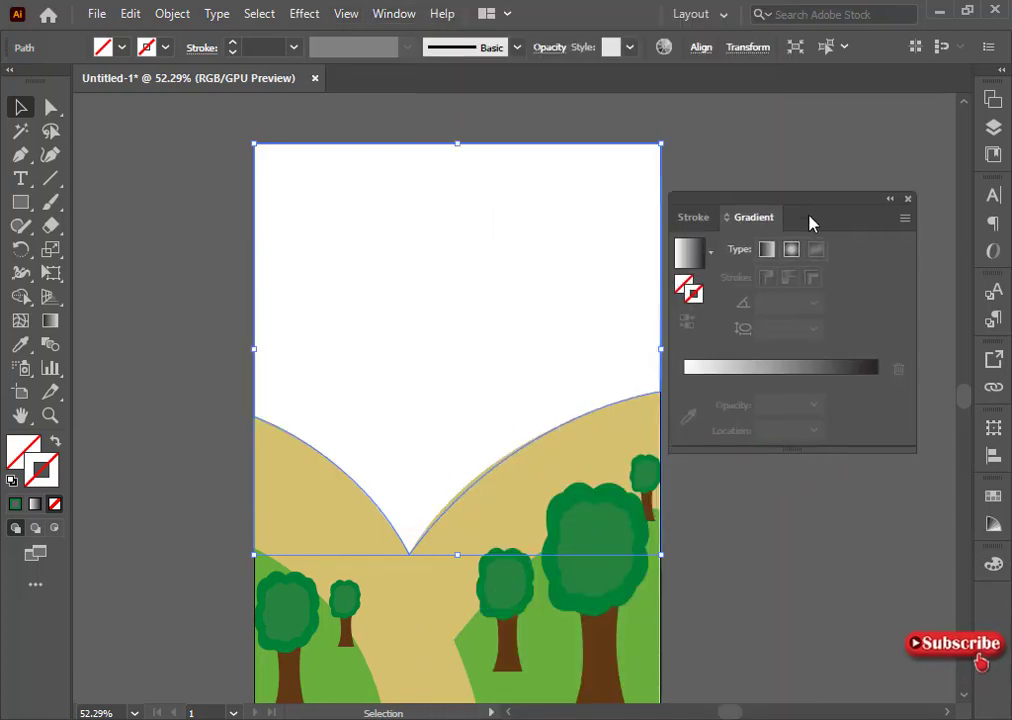
- Fill the sky shape with a bright CMYK cyan by swapping stroke to fill
{"action": "left_click", "coordinate": [992, 565]}
{"action": "left_click", "coordinate": [860, 678]}
{"action": "left_click", "coordinate": [961, 524]}
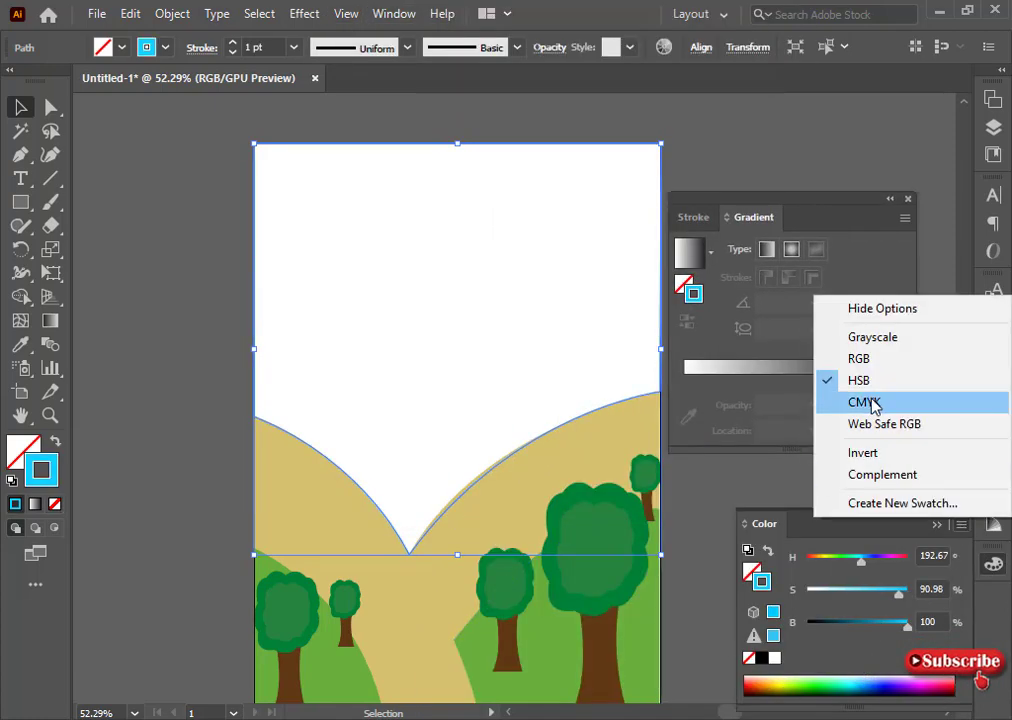
{"action": "left_click", "coordinate": [872, 402]}
{"action": "left_click_drag", "start_coordinate": [866, 561], "coordinate": [957, 572]}
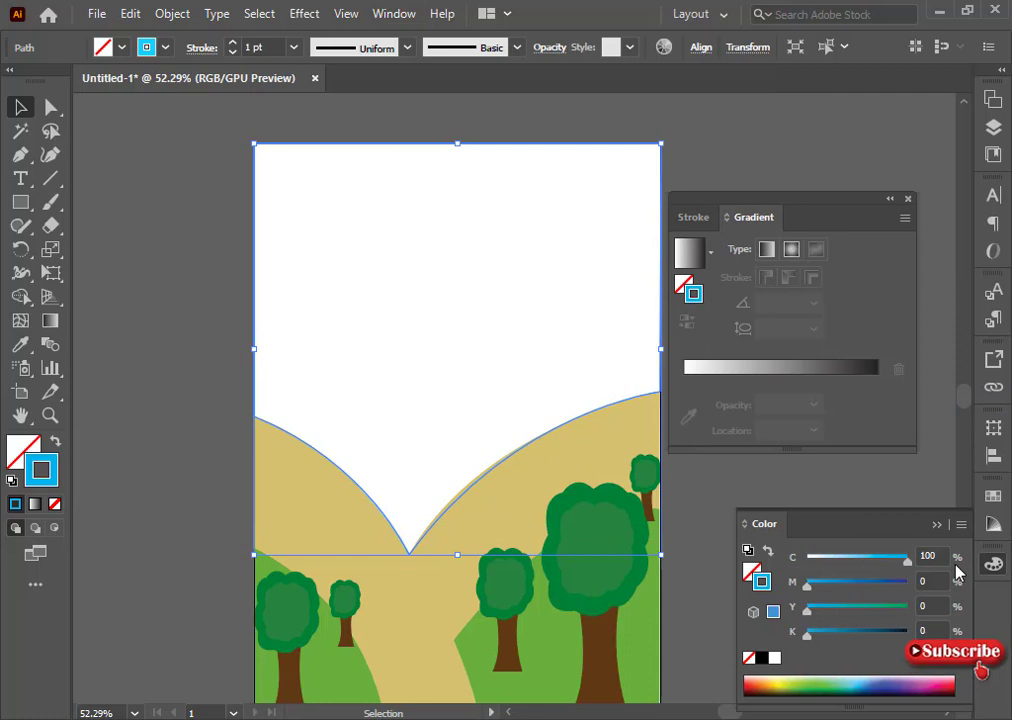
{"action": "key", "text": "shift+x"}
{"action": "double_click", "coordinate": [23, 452]}
{"action": "left_click", "coordinate": [714, 244]}
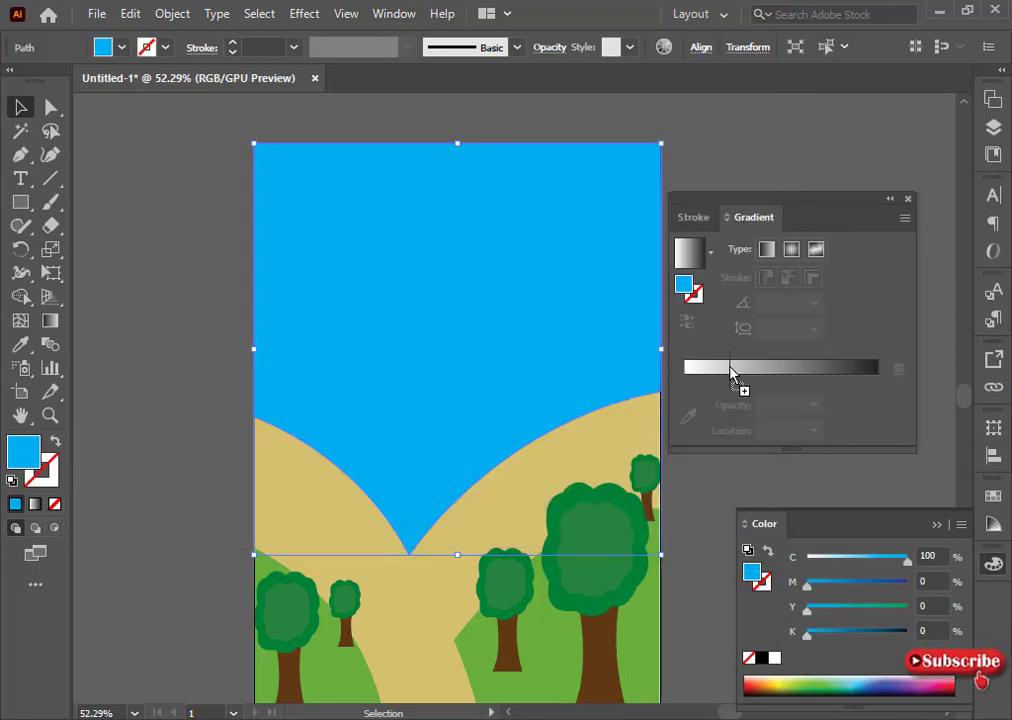
- Apply a gradient fill to the sky and add a CMYK stop near 42% with cyan lowered to 84
{"action": "left_click", "coordinate": [731, 370]}
{"action": "left_click", "coordinate": [693, 549]}
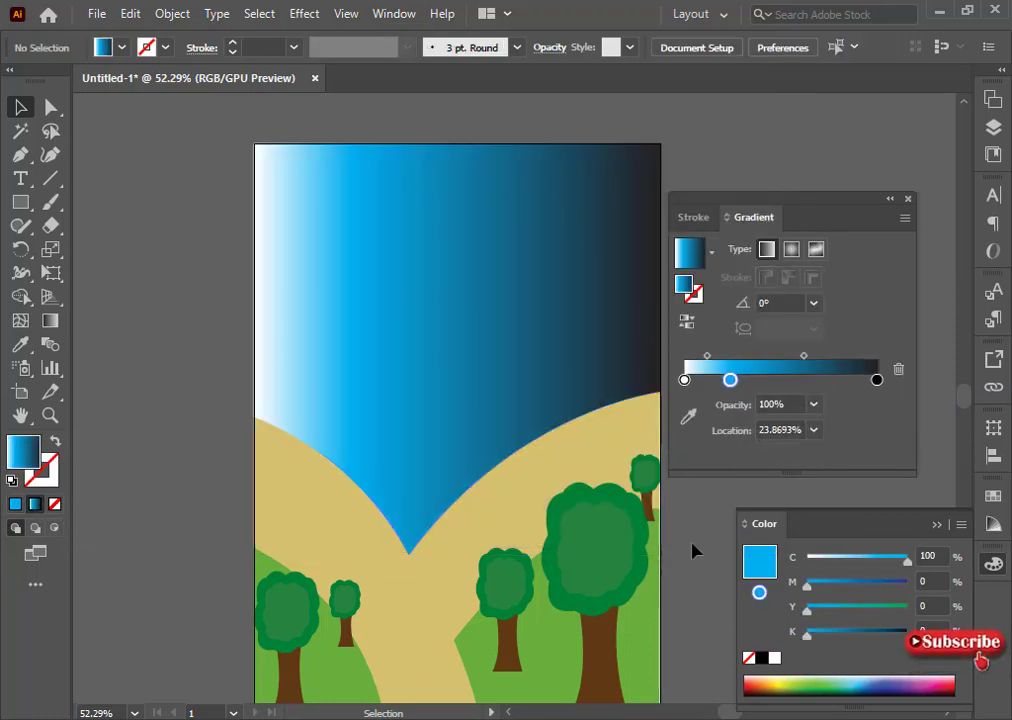
{"action": "left_click", "coordinate": [574, 339]}
{"action": "left_click", "coordinate": [766, 380]}
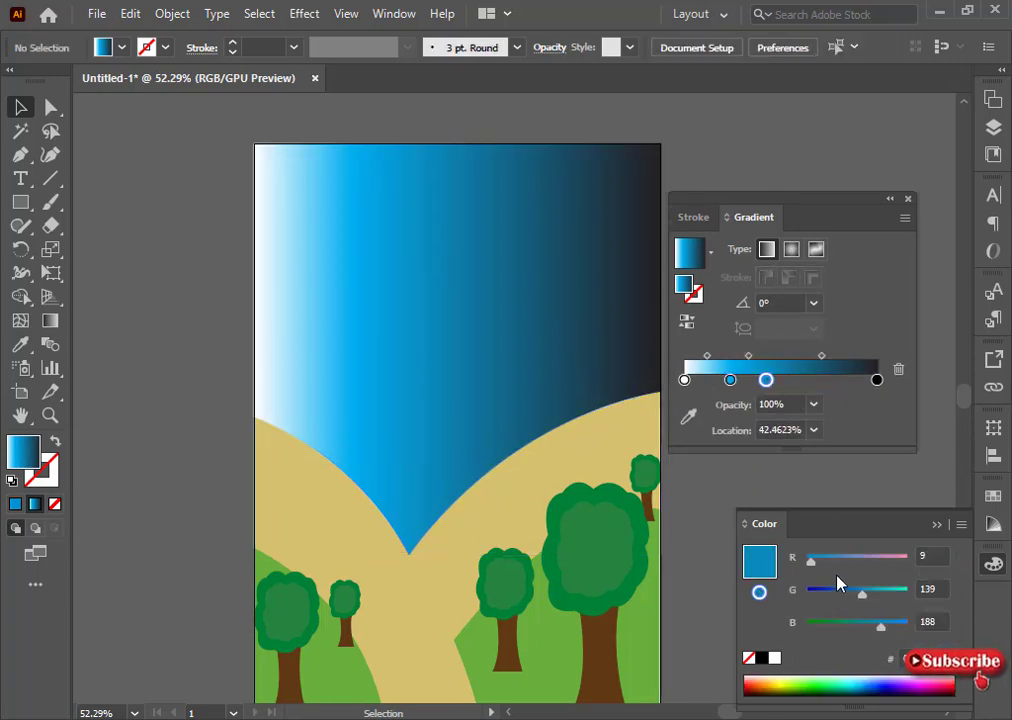
{"action": "left_click", "coordinate": [960, 525]}
{"action": "left_click", "coordinate": [851, 401]}
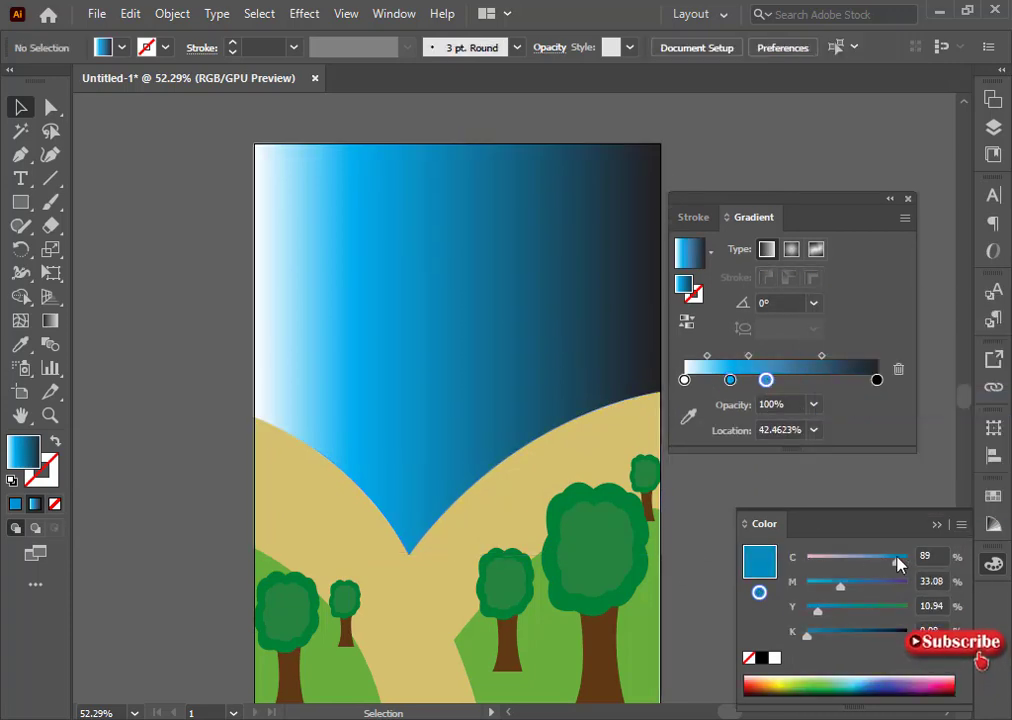
{"action": "left_click", "coordinate": [891, 559]}
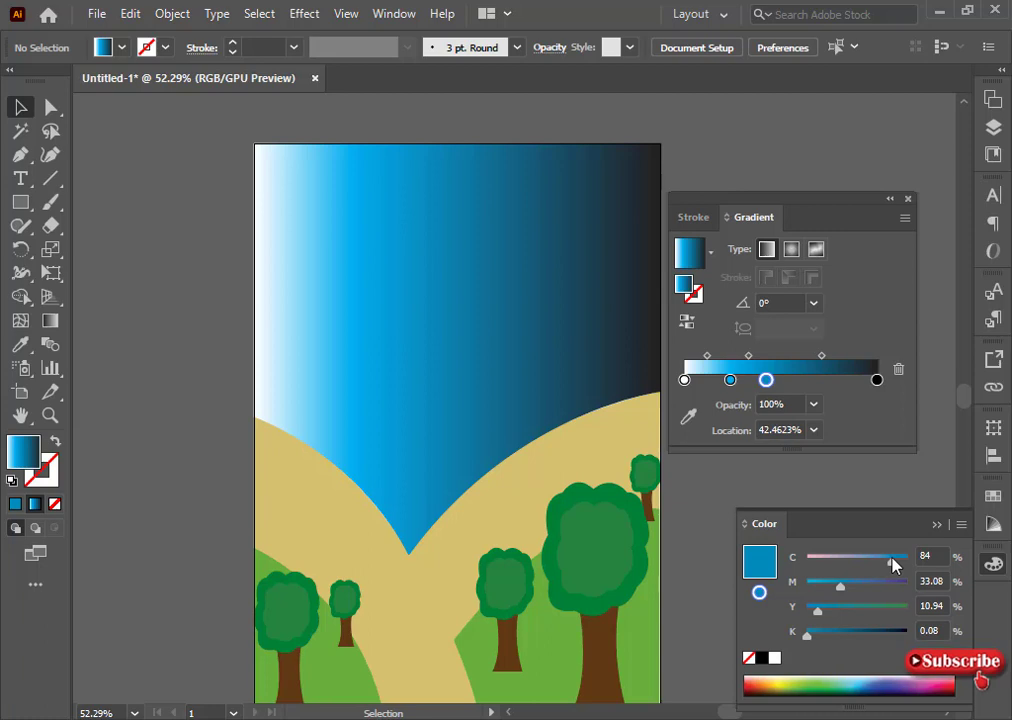
{"action": "left_click_drag", "start_coordinate": [840, 586], "coordinate": [803, 589]}
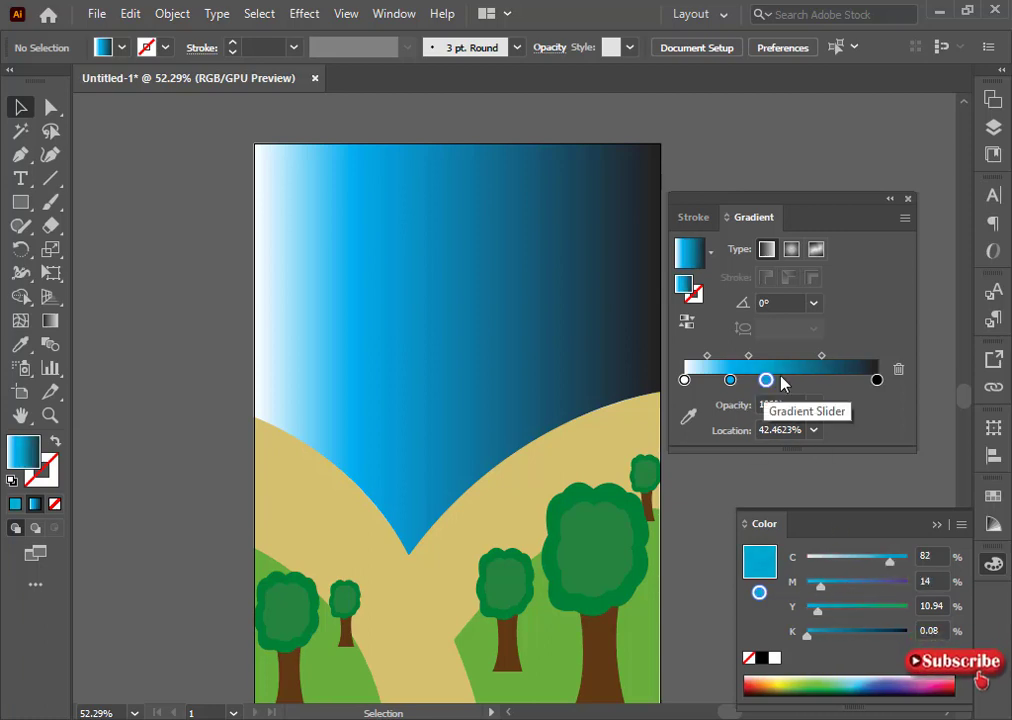
- Add a second stop near 59% with cyan reduced to 73 and lightened
{"action": "left_click", "coordinate": [798, 381]}
{"action": "left_click", "coordinate": [961, 524]}
{"action": "left_click", "coordinate": [842, 402]}
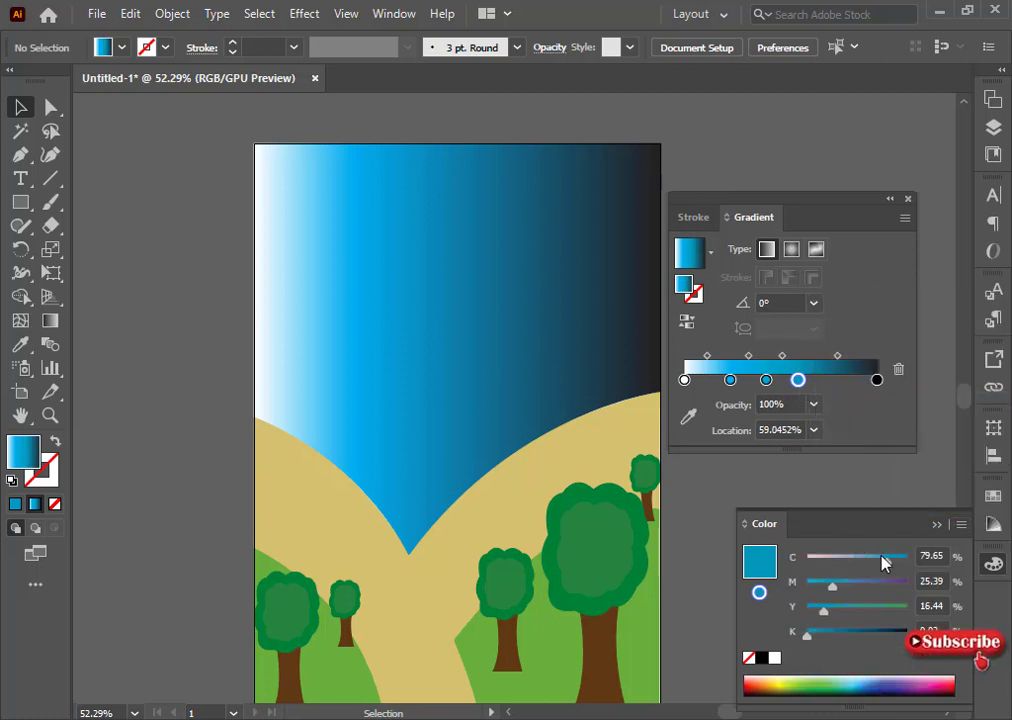
{"action": "left_click_drag", "start_coordinate": [889, 558], "coordinate": [866, 562]}
{"action": "left_click_drag", "start_coordinate": [823, 611], "coordinate": [812, 611]}
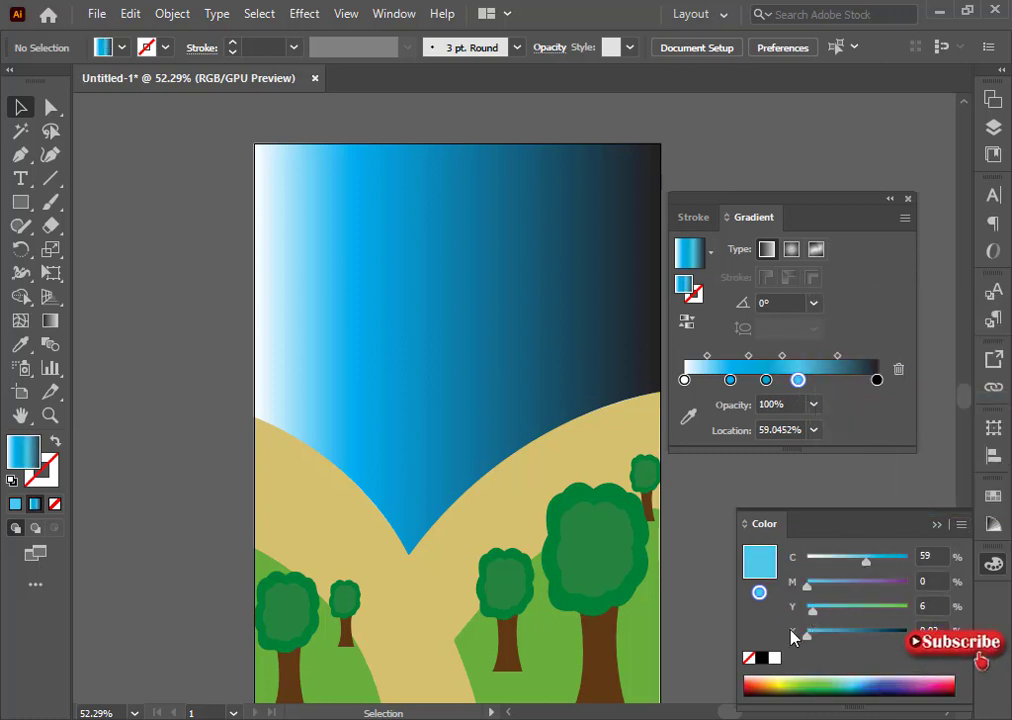
- Add a pale blue stop near the right end and delete the white and black end stops
{"action": "left_click_drag", "start_coordinate": [689, 380], "coordinate": [846, 380]}
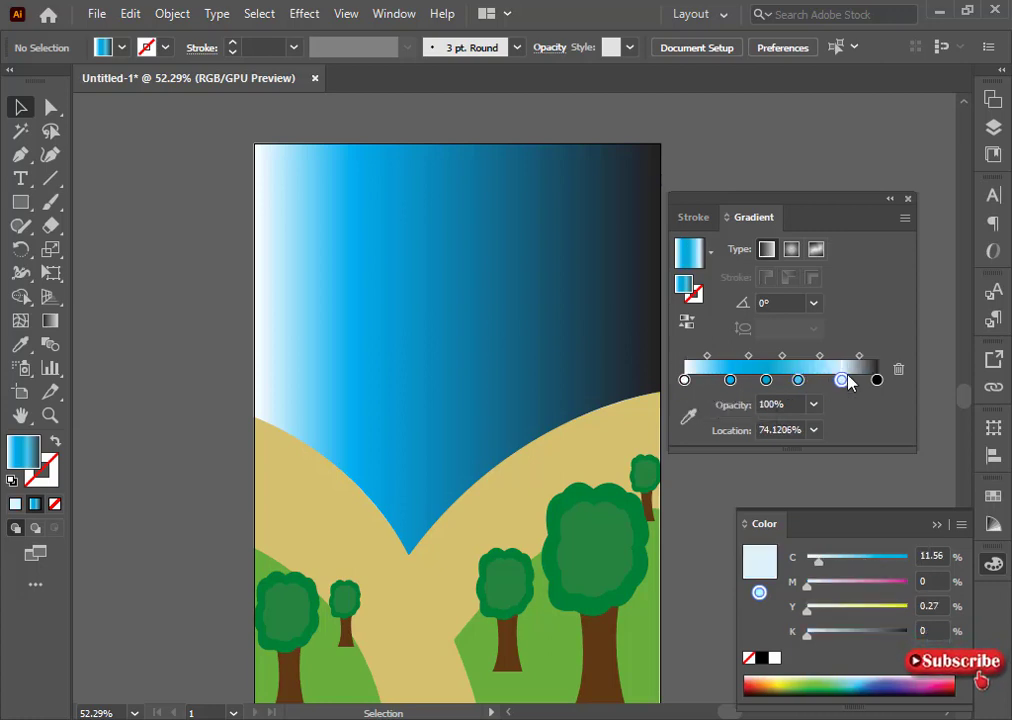
{"action": "left_click_drag", "start_coordinate": [685, 380], "coordinate": [692, 440]}
{"action": "left_click", "coordinate": [876, 380]}
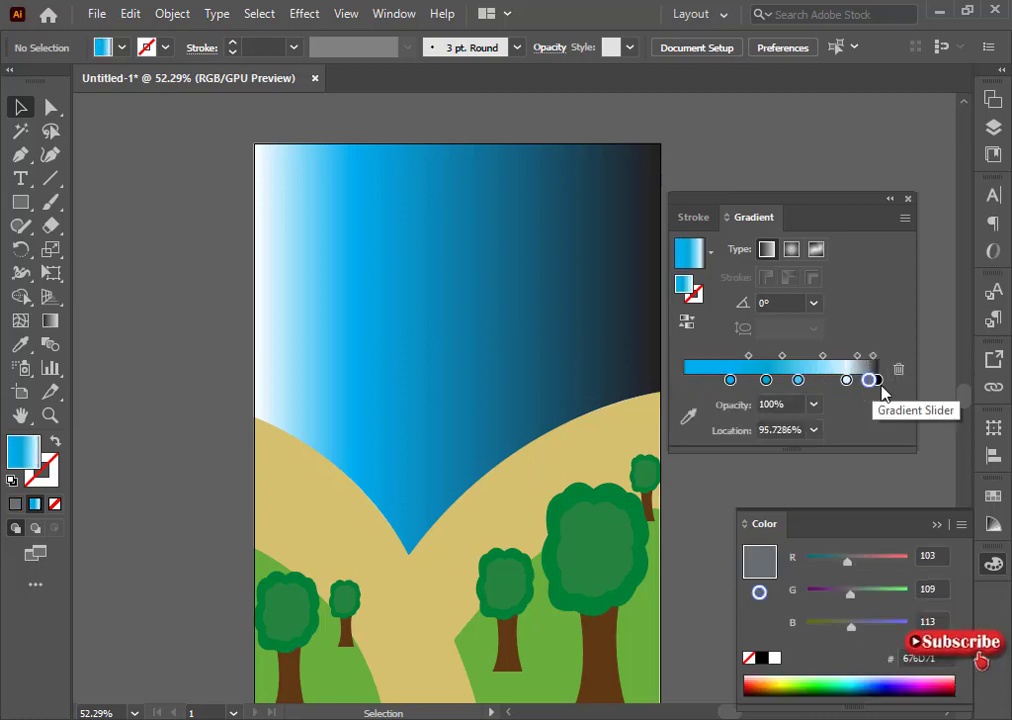
{"action": "left_click", "coordinate": [898, 369]}
{"action": "left_click", "coordinate": [847, 380]}
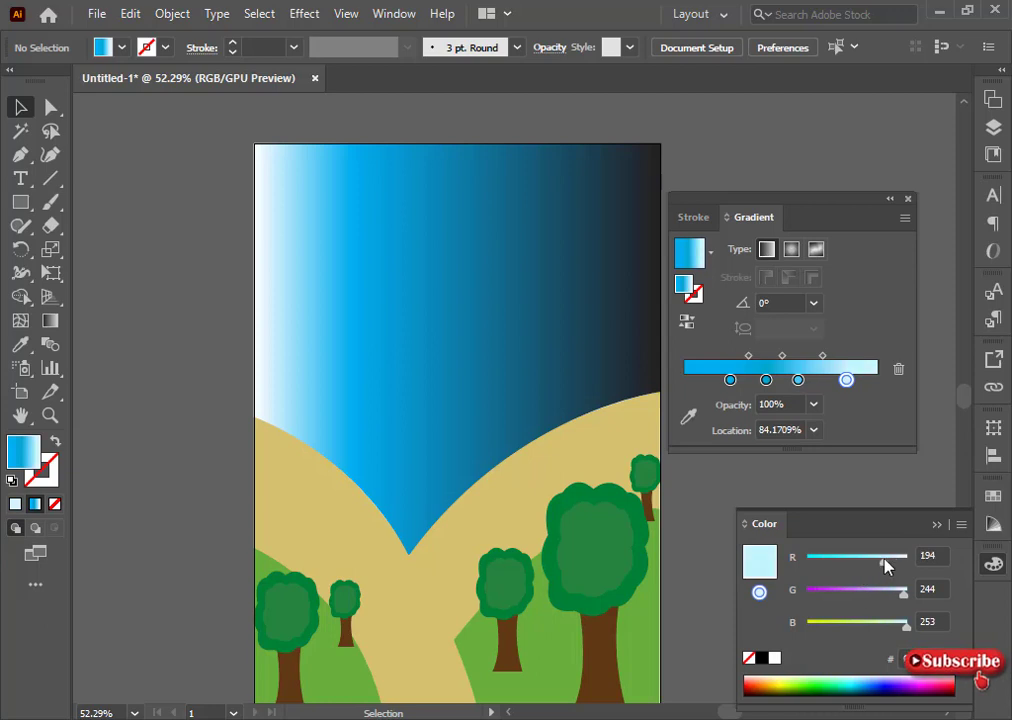
- Run the sky gradient vertically from the valley up to the top with the Gradient tool
{"action": "key", "text": "g"}
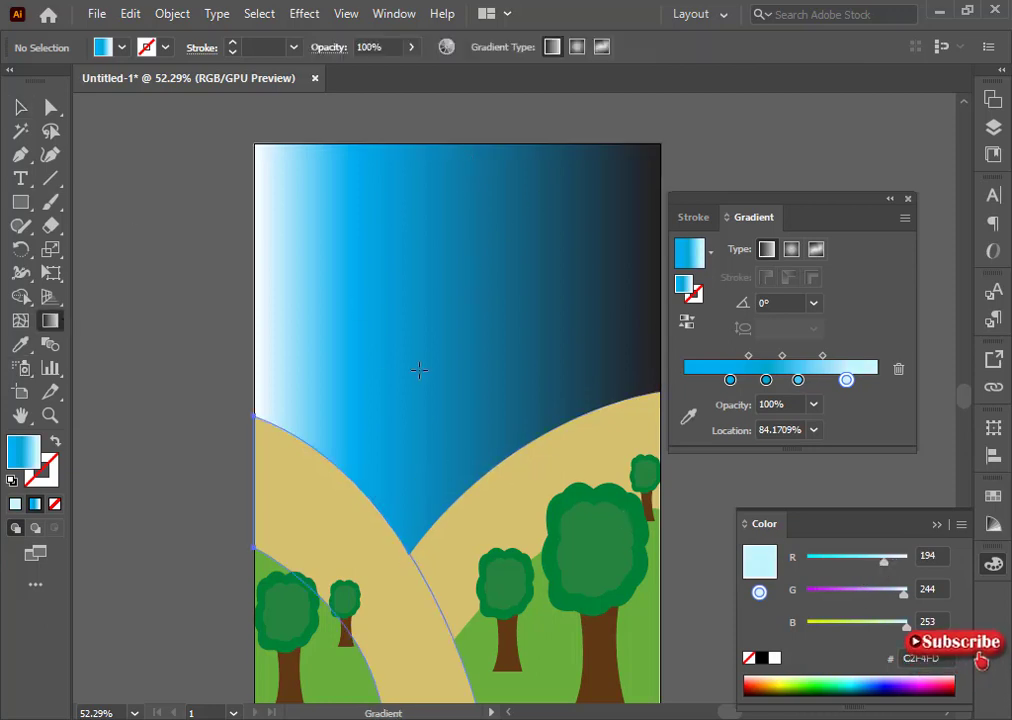
{"action": "left_click", "coordinate": [409, 166]}
{"action": "left_click", "coordinate": [20, 107]}
{"action": "left_click", "coordinate": [400, 309]}
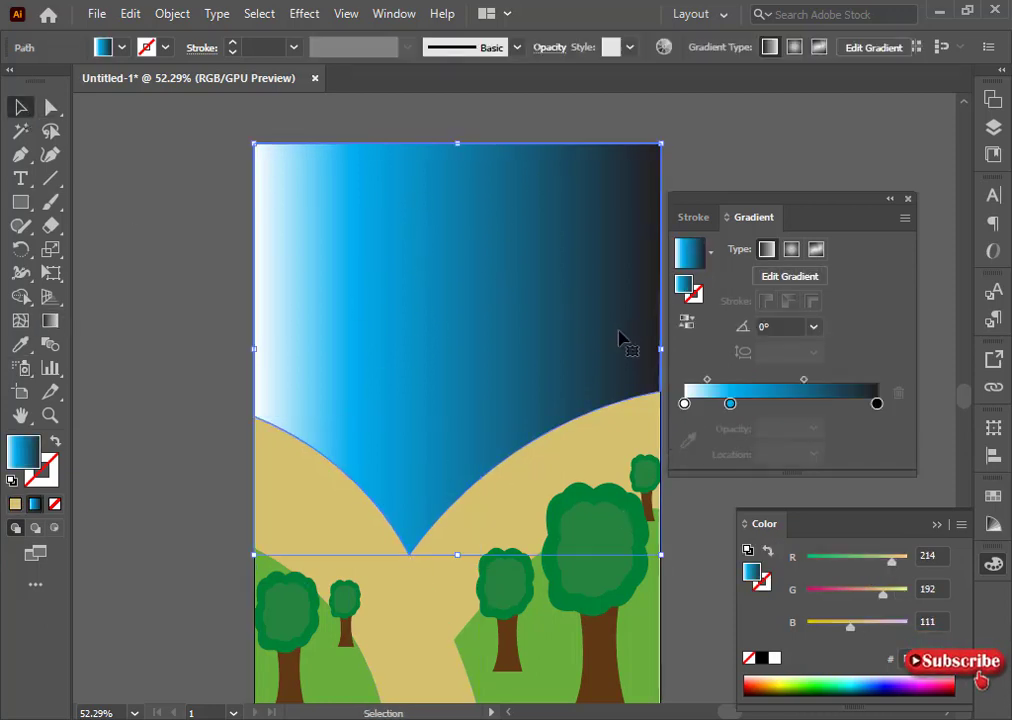
{"action": "left_click", "coordinate": [50, 320]}
{"action": "left_click_drag", "start_coordinate": [417, 490], "coordinate": [418, 130]}
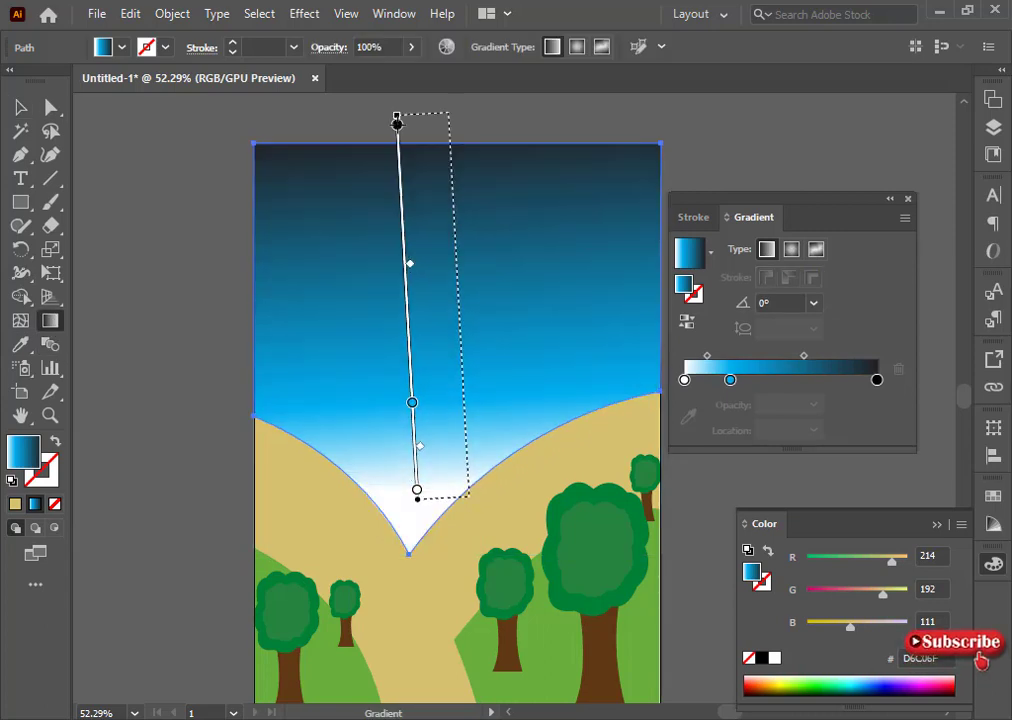
- Delete the dark end stop so the sky turns light
{"action": "key", "text": "v"}
{"action": "left_click", "coordinate": [877, 403]}
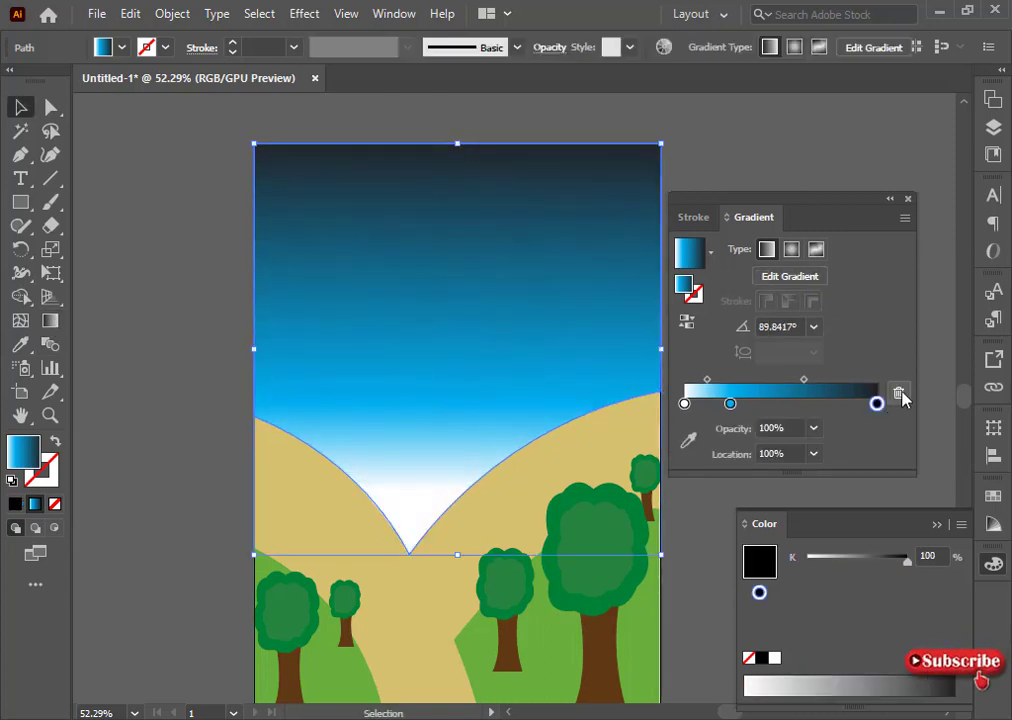
{"action": "left_click", "coordinate": [898, 393]}
{"action": "left_click", "coordinate": [961, 525]}
{"action": "left_click", "coordinate": [703, 503]}
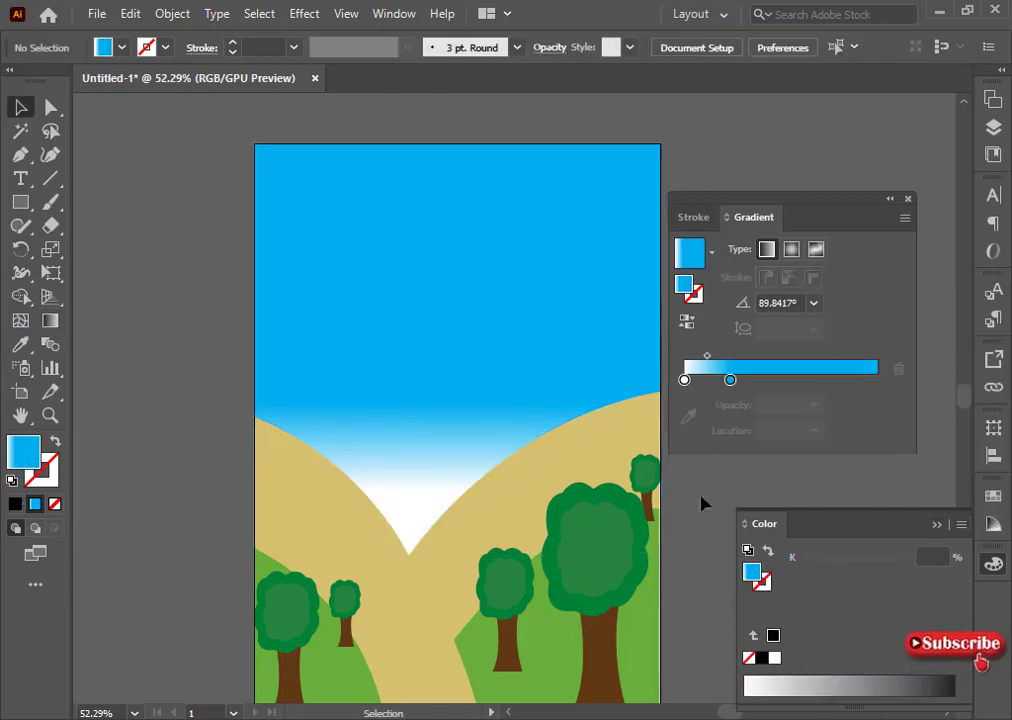
- Add a stop at cyan 75 and position it at about 48%
{"action": "left_click", "coordinate": [768, 379]}
{"action": "left_click", "coordinate": [960, 525]}
{"action": "left_click", "coordinate": [903, 408]}
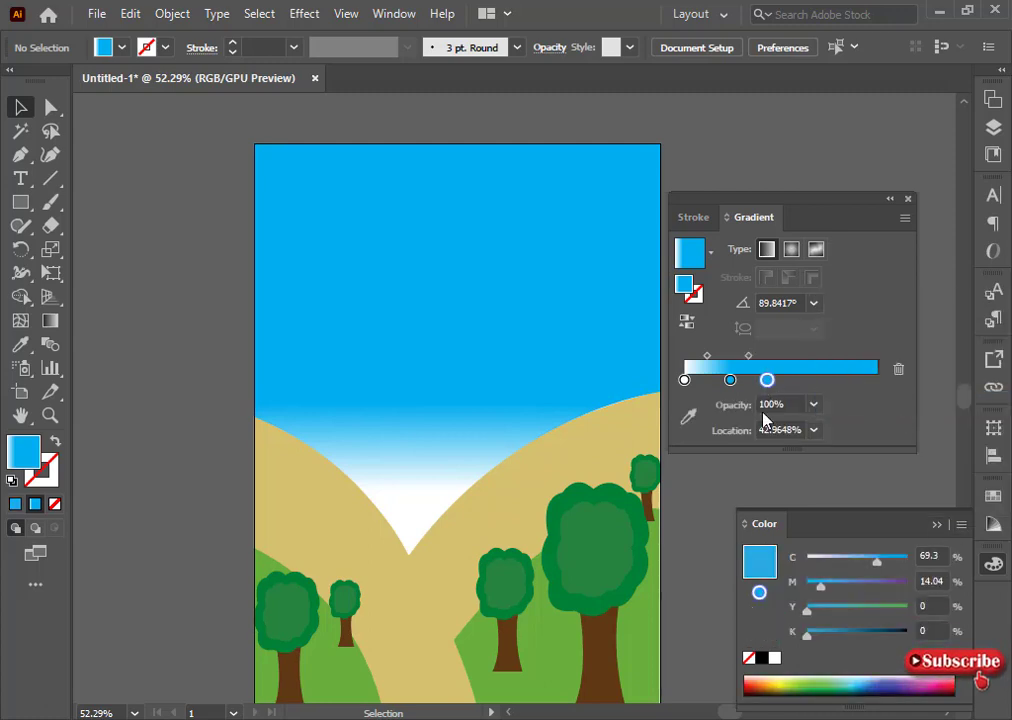
{"action": "left_click_drag", "start_coordinate": [876, 566], "coordinate": [881, 566]}
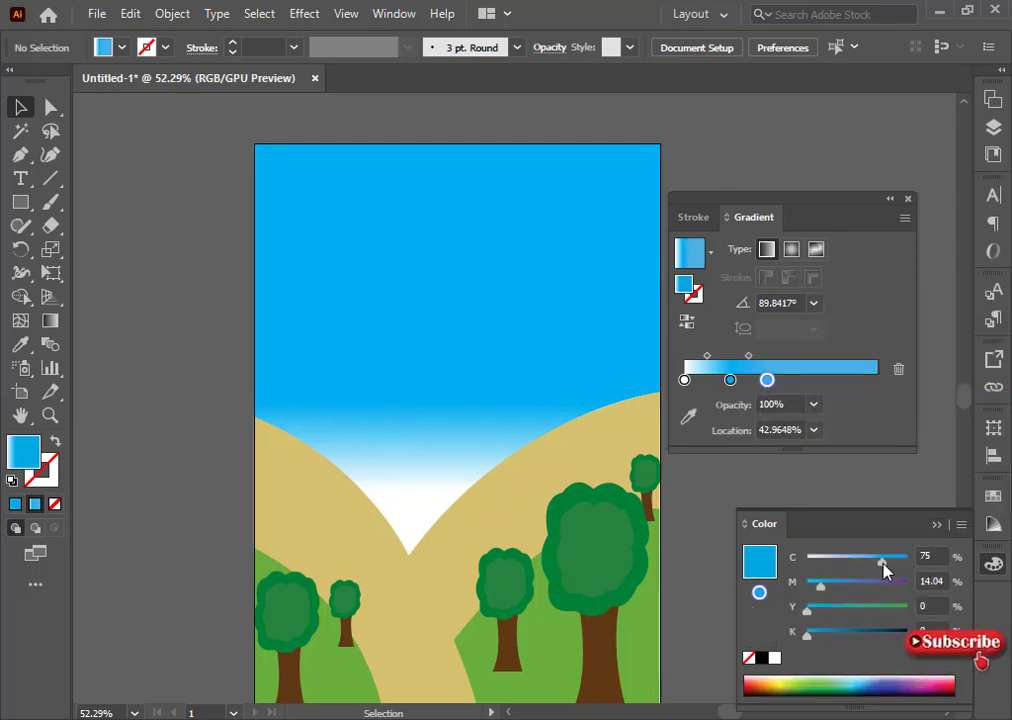
{"action": "left_click_drag", "start_coordinate": [767, 379], "coordinate": [777, 380]}
- Move the white stop toward the right end, tint it light blue, and add a stop near 69%
{"action": "left_click", "coordinate": [684, 379]}
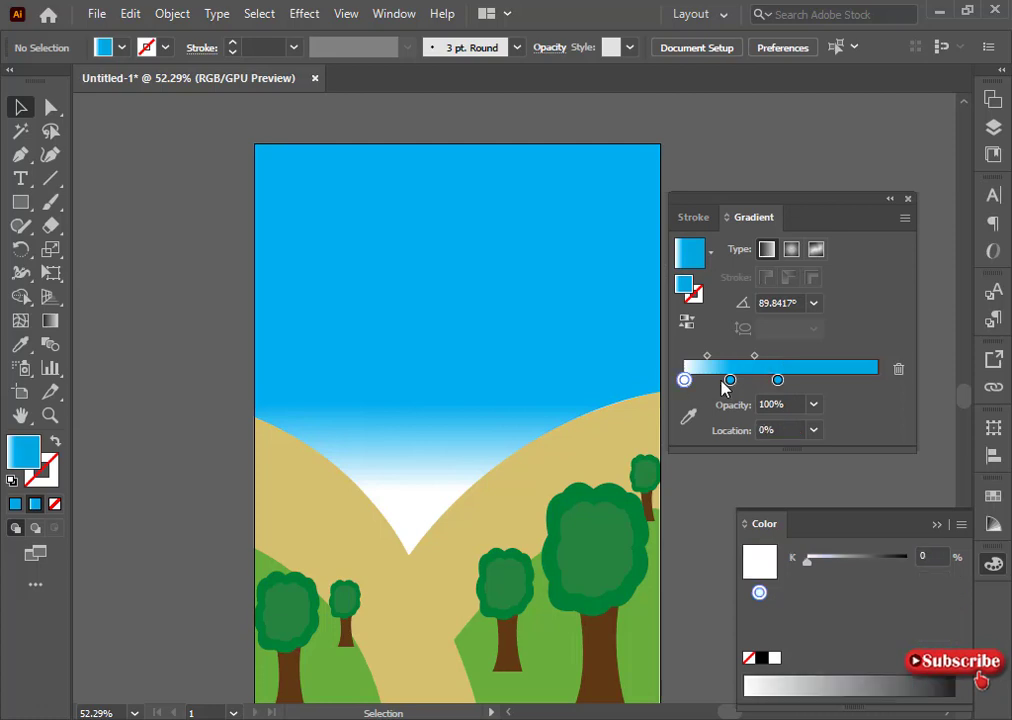
{"action": "left_click_drag", "start_coordinate": [684, 379], "coordinate": [839, 379]}
{"action": "left_click", "coordinate": [961, 524]}
{"action": "left_click", "coordinate": [864, 402]}
{"action": "mouse_move", "coordinate": [807, 557]}
{"action": "left_mouse_down"}
{"action": "mouse_move", "coordinate": [858, 566]}
{"action": "mouse_move", "coordinate": [849, 562]}
{"action": "left_mouse_up"}
{"action": "left_click", "coordinate": [817, 380]}
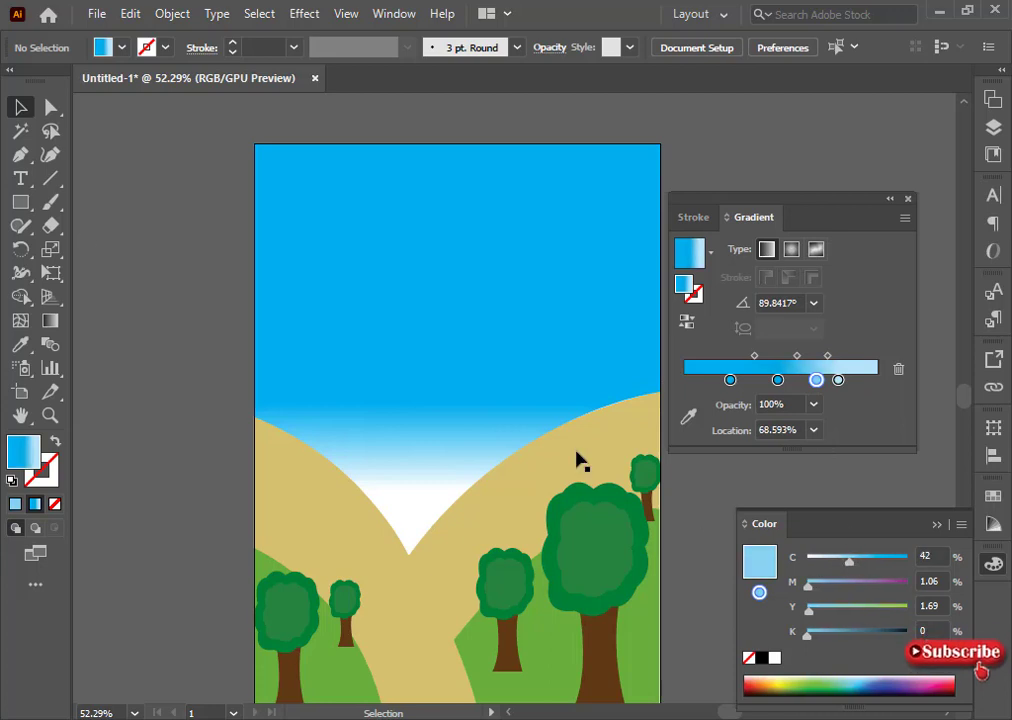
- Redraw the sky gradient vertically from the valley to the top
{"action": "left_click", "coordinate": [50, 321]}
{"action": "left_click_drag", "start_coordinate": [413, 503], "coordinate": [430, 198]}
{"action": "mouse_move", "coordinate": [448, 513]}
{"action": "left_mouse_down"}
{"action": "mouse_move", "coordinate": [460, 147]}
{"action": "mouse_move", "coordinate": [413, 384]}
{"action": "left_mouse_up"}
- Add paler cyan gradient stops at about 40% and 51% on the sky
{"action": "key", "text": "v"}
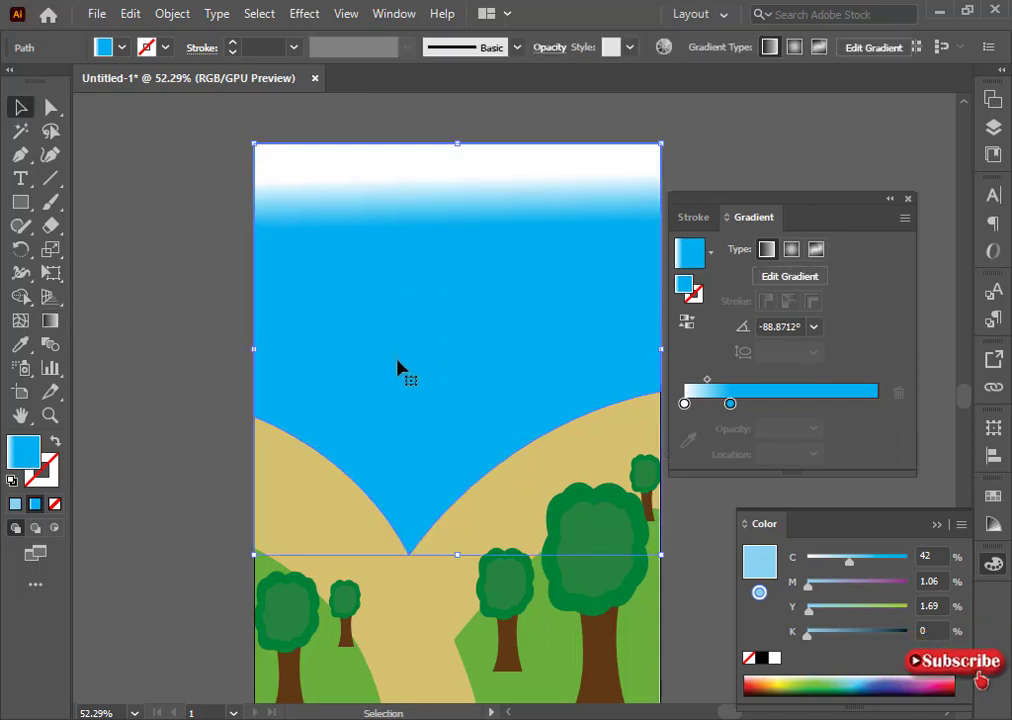
{"action": "left_click", "coordinate": [594, 385]}
{"action": "left_click", "coordinate": [762, 403]}
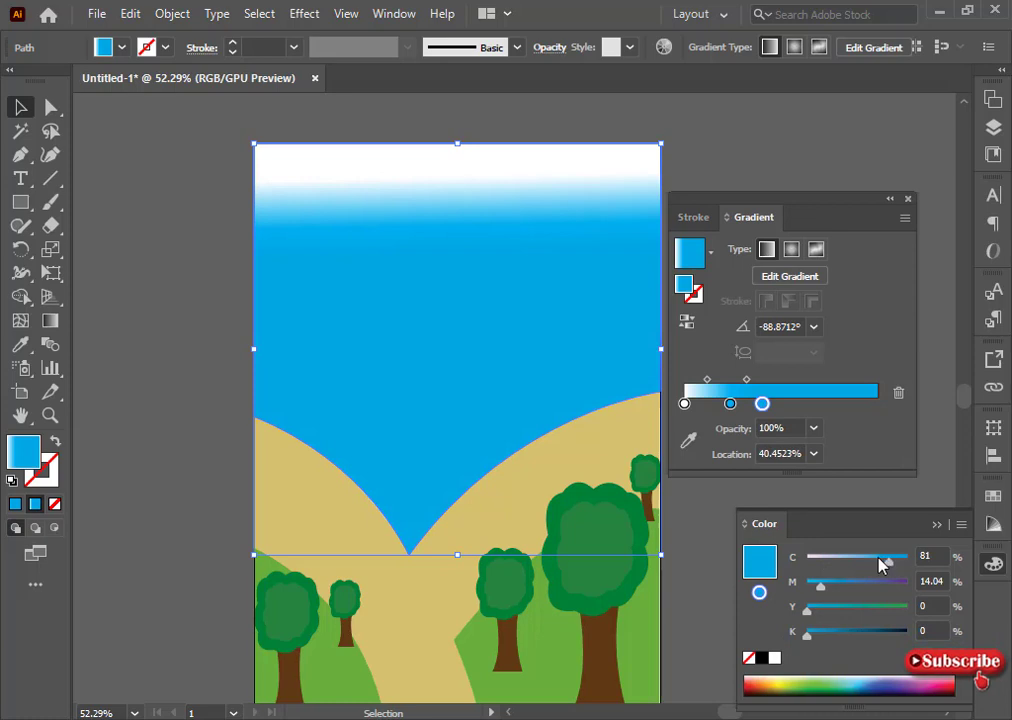
{"action": "left_click", "coordinate": [759, 591]}
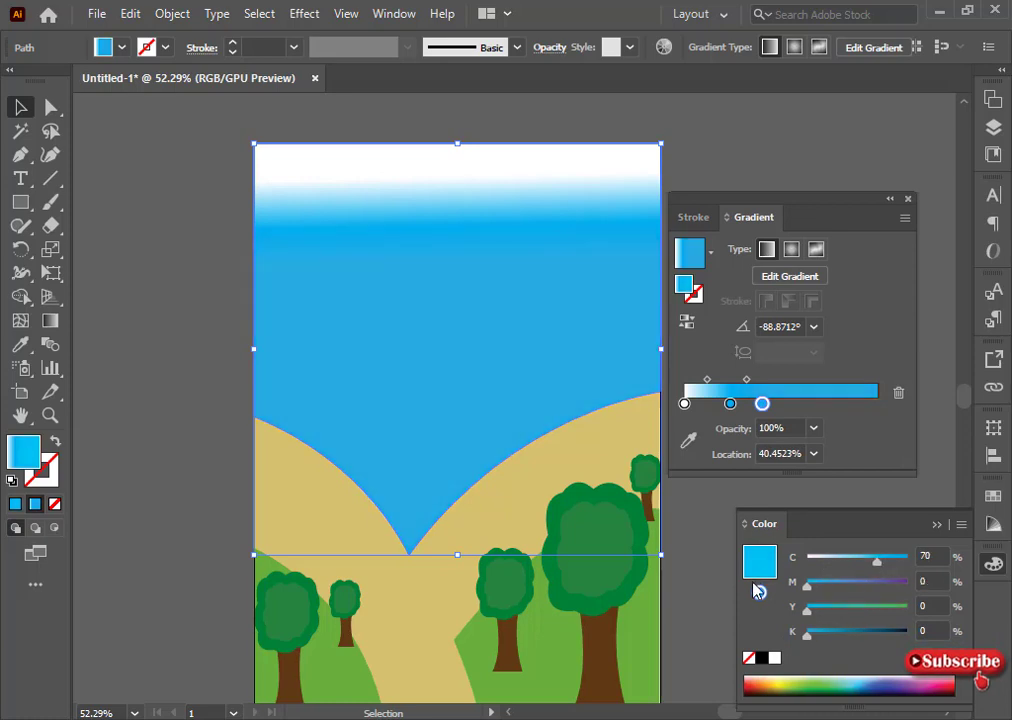
{"action": "left_click", "coordinate": [782, 403]}
{"action": "left_click", "coordinate": [858, 562]}
- Move the white stop to about 64% and tint it light blue with cyan 19
{"action": "left_click_drag", "start_coordinate": [684, 403], "coordinate": [808, 403]}
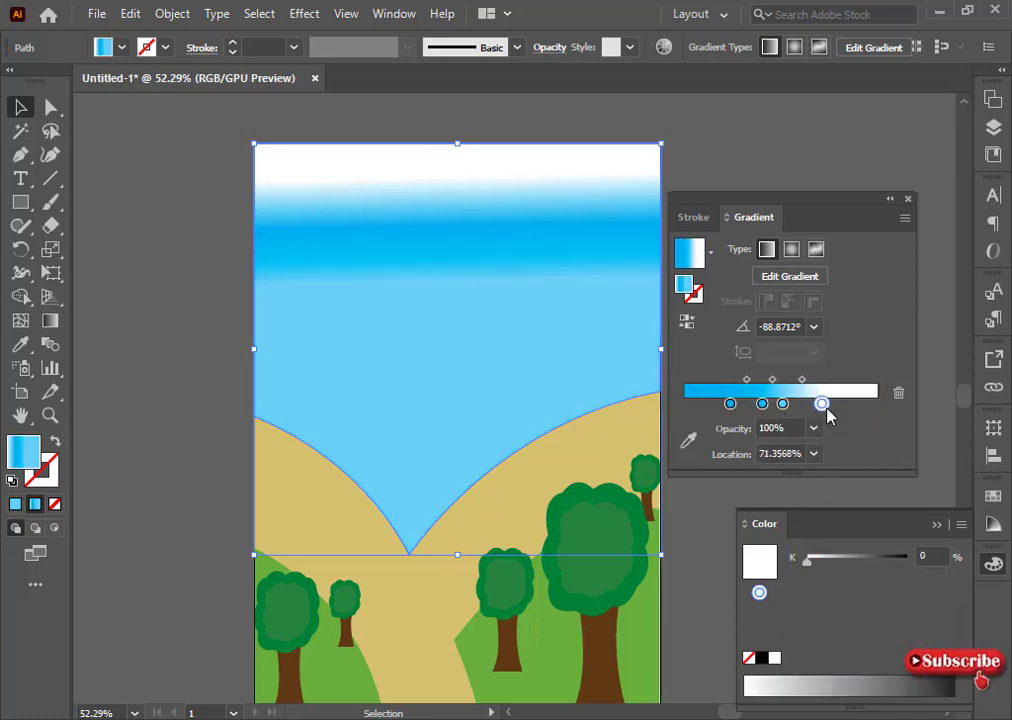
{"action": "left_click", "coordinate": [961, 524]}
{"action": "left_click", "coordinate": [843, 405]}
{"action": "left_click", "coordinate": [832, 560]}
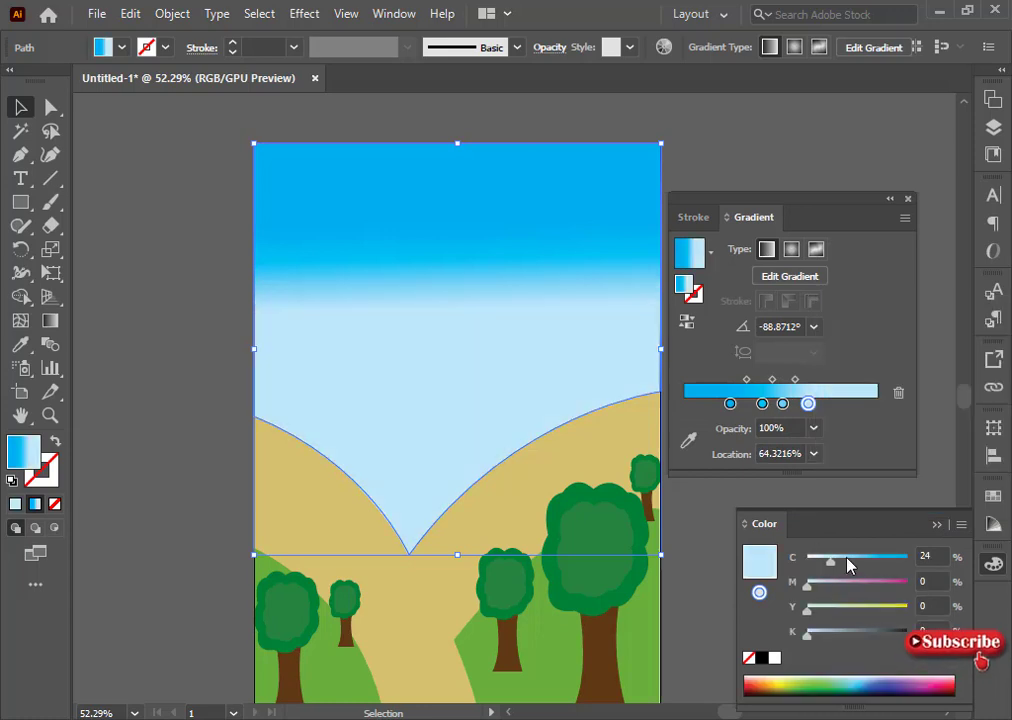
{"action": "left_click_drag", "start_coordinate": [838, 566], "coordinate": [826, 567]}
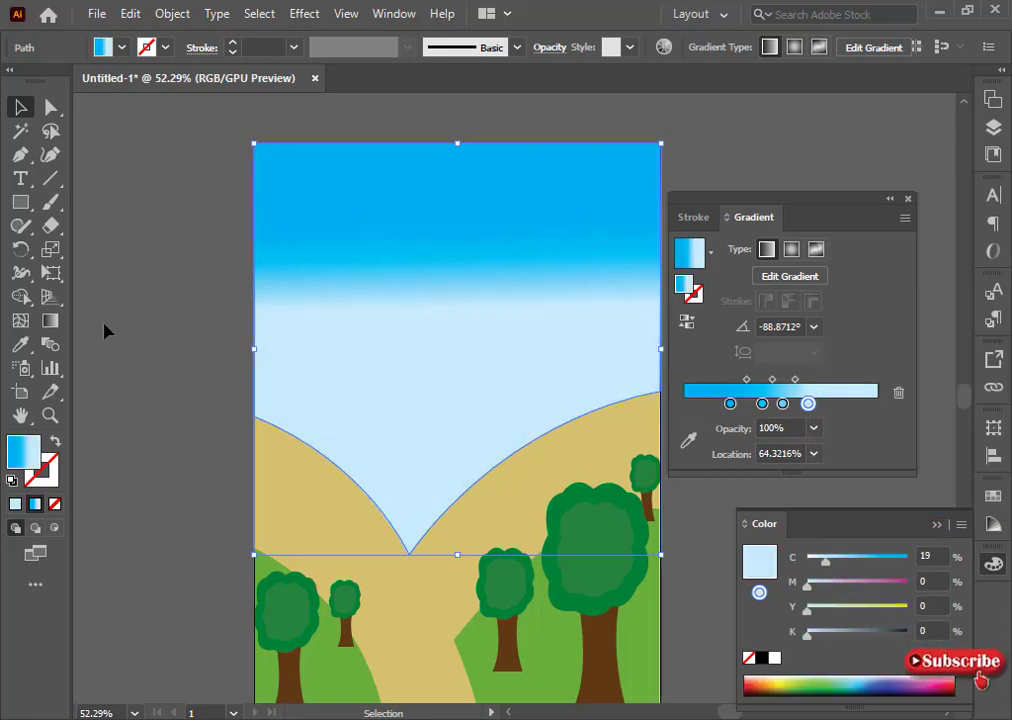
- Redraw the gradient over the upper sky and rebalance the stops, deepening the pale stop to cyan 26
{"action": "left_click", "coordinate": [50, 322]}
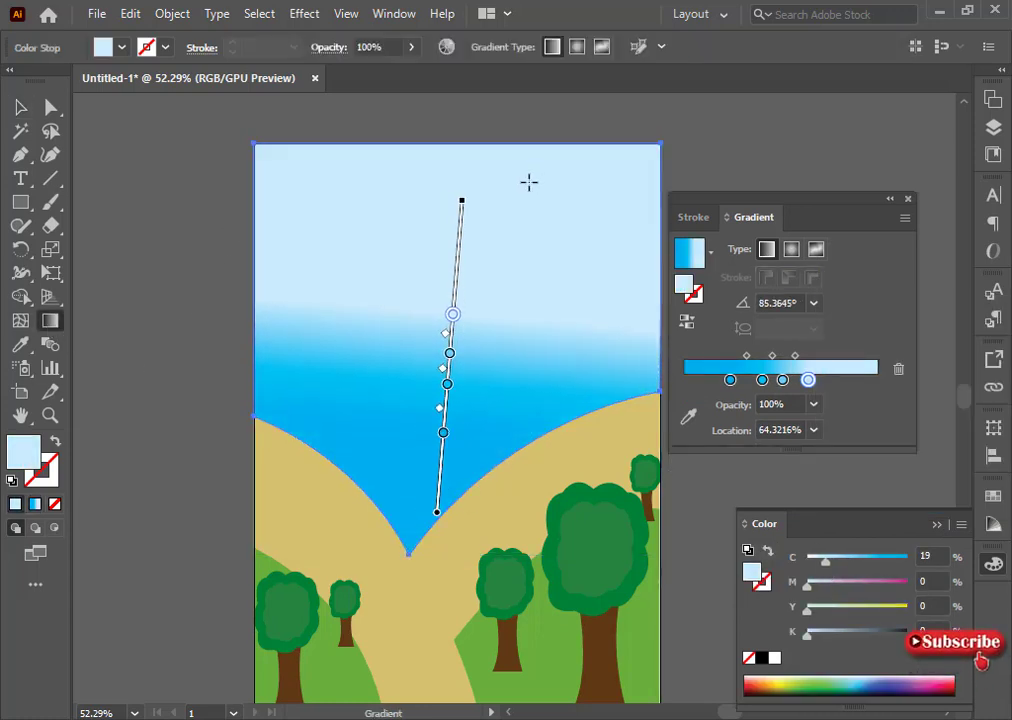
{"action": "left_click_drag", "start_coordinate": [527, 181], "coordinate": [531, 341]}
{"action": "mouse_move", "coordinate": [730, 379]}
{"action": "left_mouse_down"}
{"action": "mouse_move", "coordinate": [695, 380]}
{"action": "mouse_move", "coordinate": [731, 380]}
{"action": "left_mouse_up"}
{"action": "left_click_drag", "start_coordinate": [808, 380], "coordinate": [841, 380]}
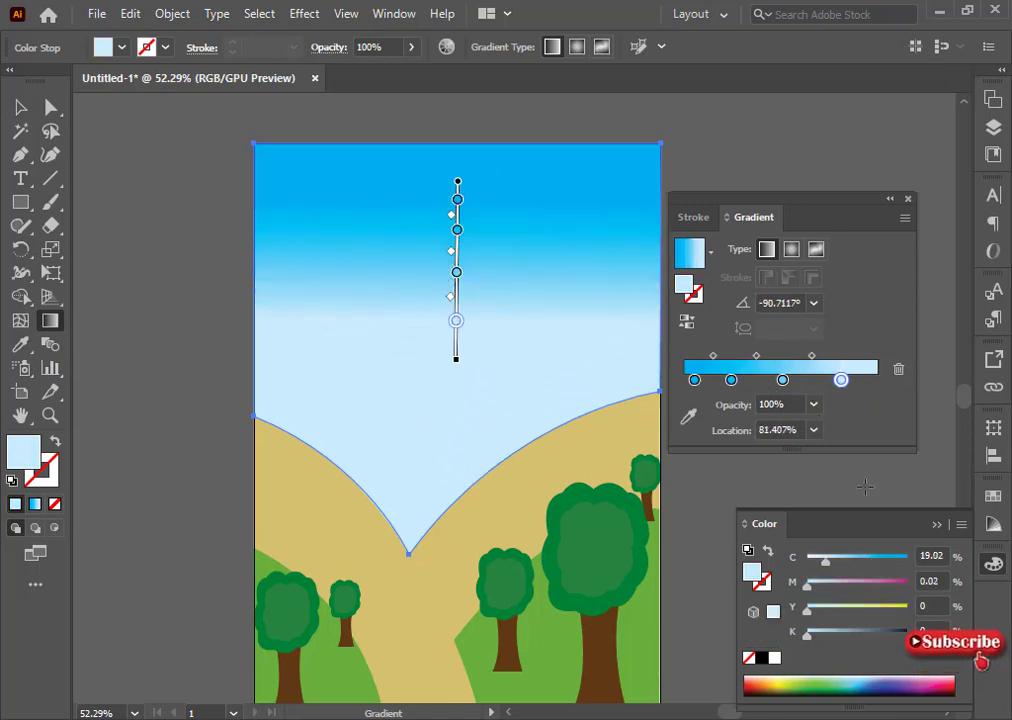
{"action": "left_click_drag", "start_coordinate": [825, 560], "coordinate": [833, 560]}
{"action": "left_click_drag", "start_coordinate": [841, 380], "coordinate": [849, 380]}
{"action": "left_click_drag", "start_coordinate": [782, 380], "coordinate": [807, 380]}
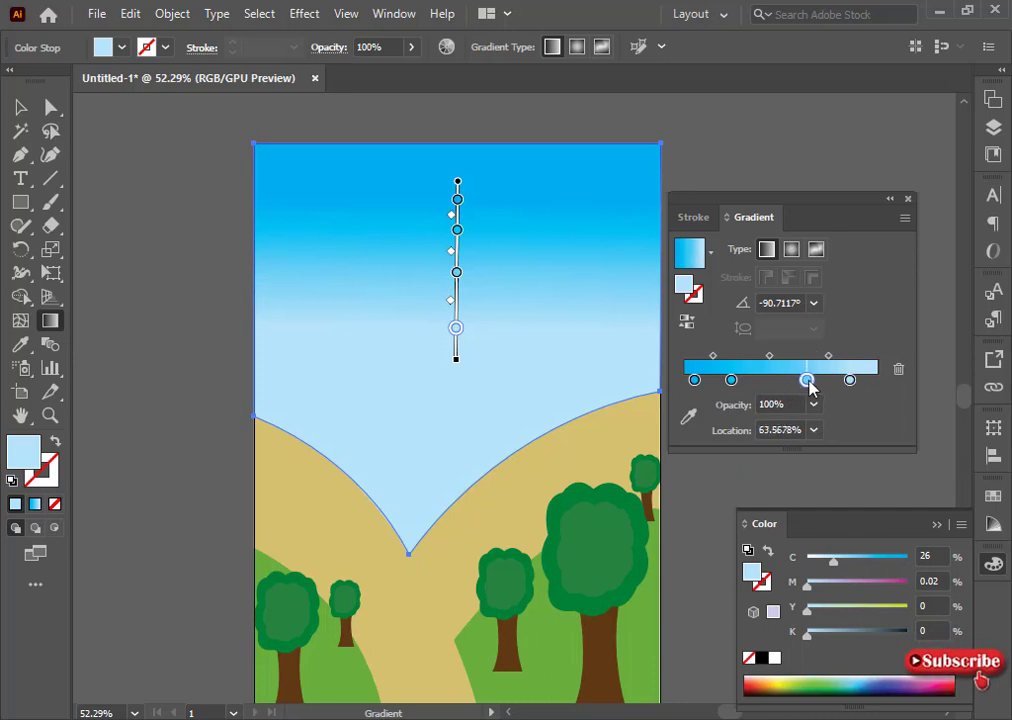
{"action": "mouse_move", "coordinate": [731, 380]}
{"action": "left_mouse_down"}
{"action": "mouse_move", "coordinate": [765, 380]}
{"action": "mouse_move", "coordinate": [754, 380]}
{"action": "left_mouse_up"}
- Collapse the Gradient/Color panel group to icons and dock it on the right
{"action": "key", "text": "a"}
{"action": "left_click", "coordinate": [20, 107]}
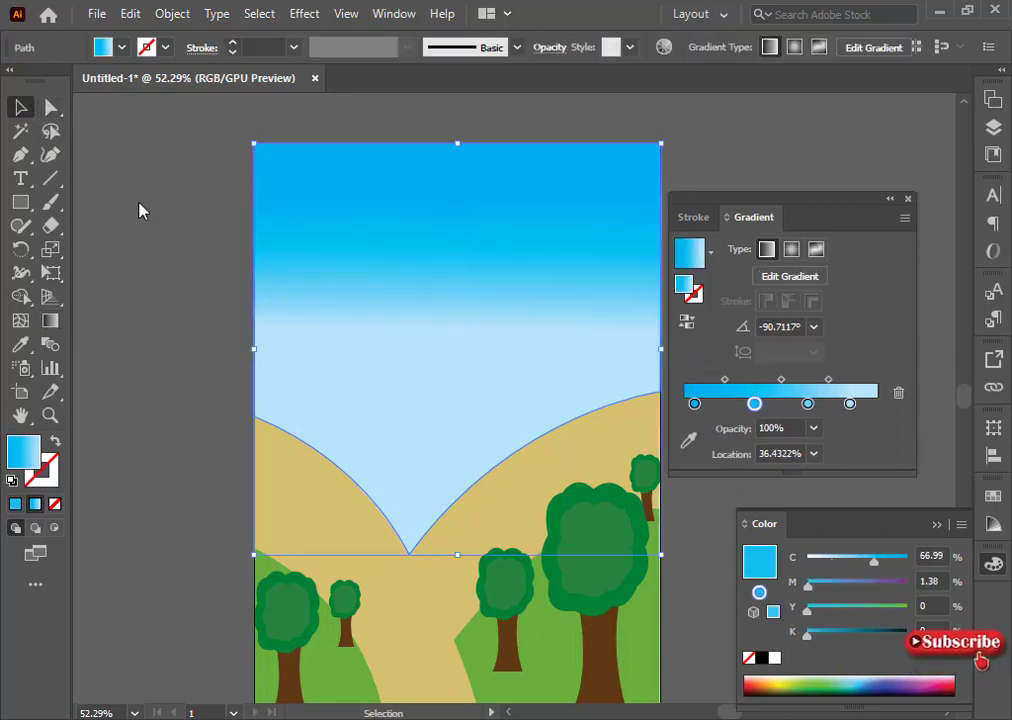
{"action": "left_click", "coordinate": [140, 209]}
{"action": "left_click", "coordinate": [890, 199]}
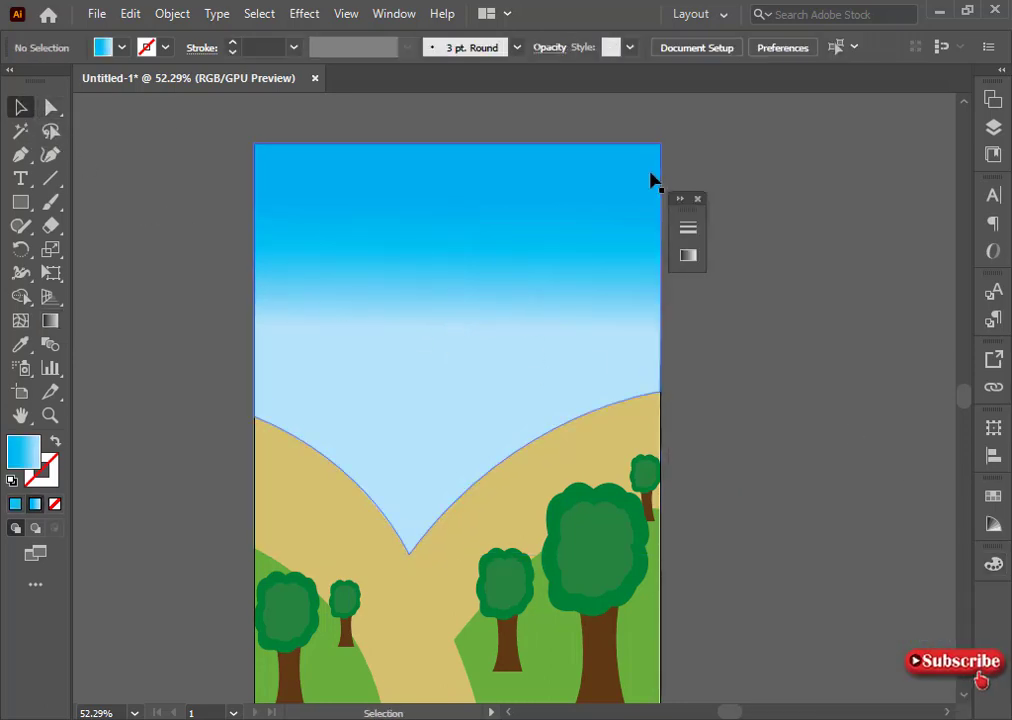
{"action": "left_click_drag", "start_coordinate": [688, 255], "coordinate": [853, 540]}
{"action": "left_click_drag", "start_coordinate": [693, 229], "coordinate": [1008, 660]}
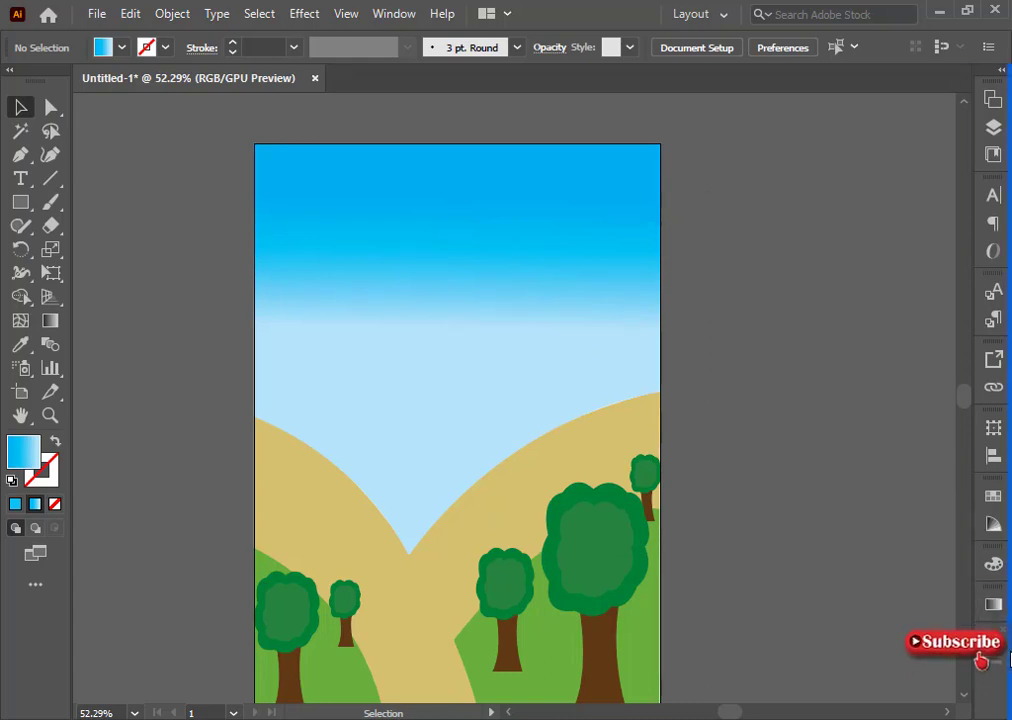
- Pen-draw a closed cloud outline with a dome, small left lobe, flat bottom and right lobe
{"action": "scroll", "coordinate": [780, 390], "scroll_direction": "down", "scroll_amount": 1}
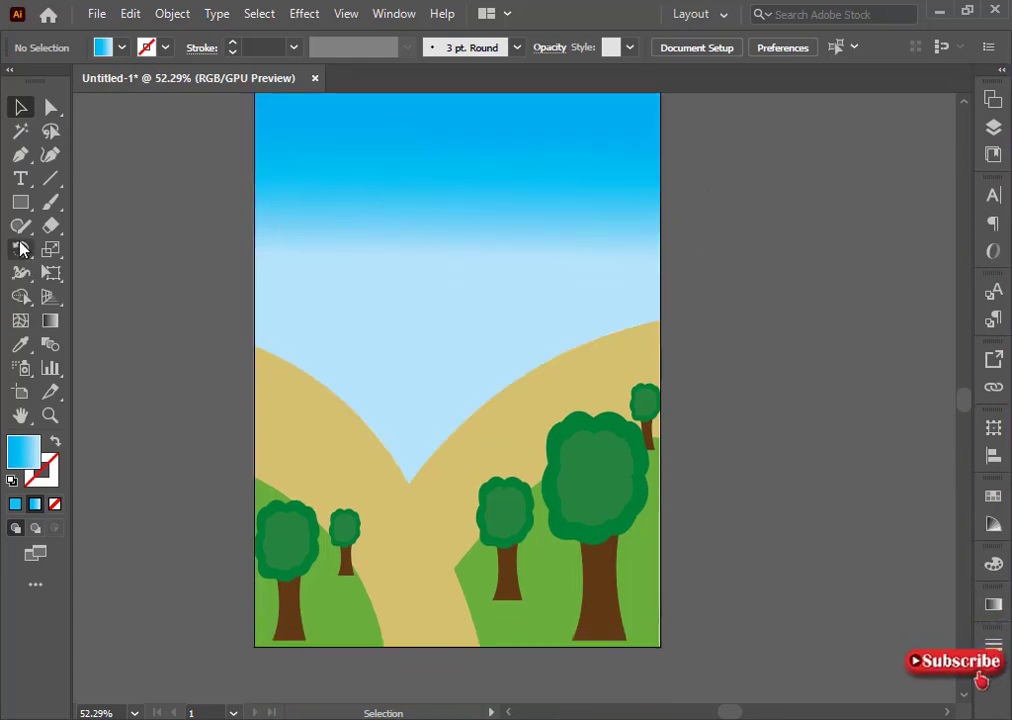
{"action": "left_click_drag", "start_coordinate": [829, 396], "coordinate": [791, 382]}
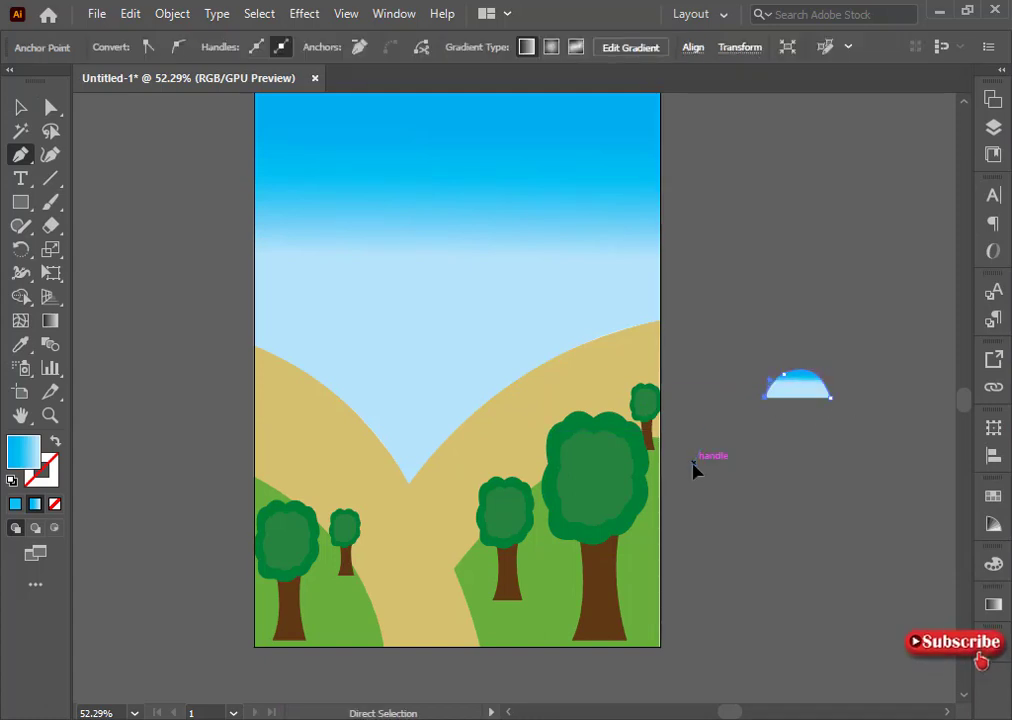
{"action": "left_click_drag", "start_coordinate": [694, 468], "coordinate": [735, 425]}
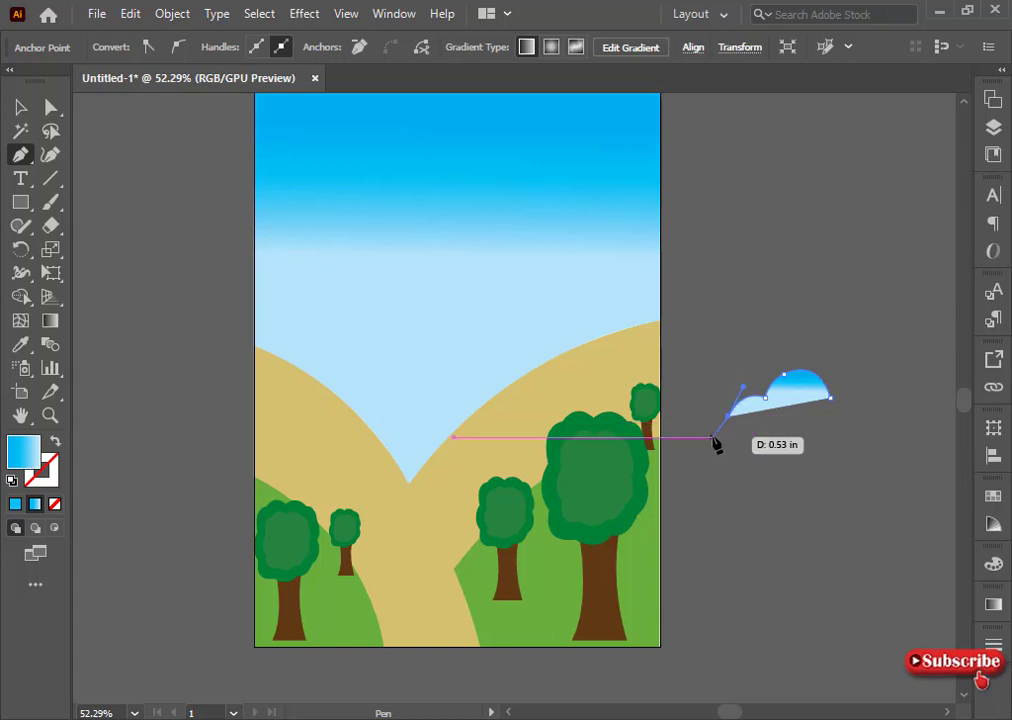
{"action": "left_click_drag", "start_coordinate": [699, 437], "coordinate": [693, 466]}
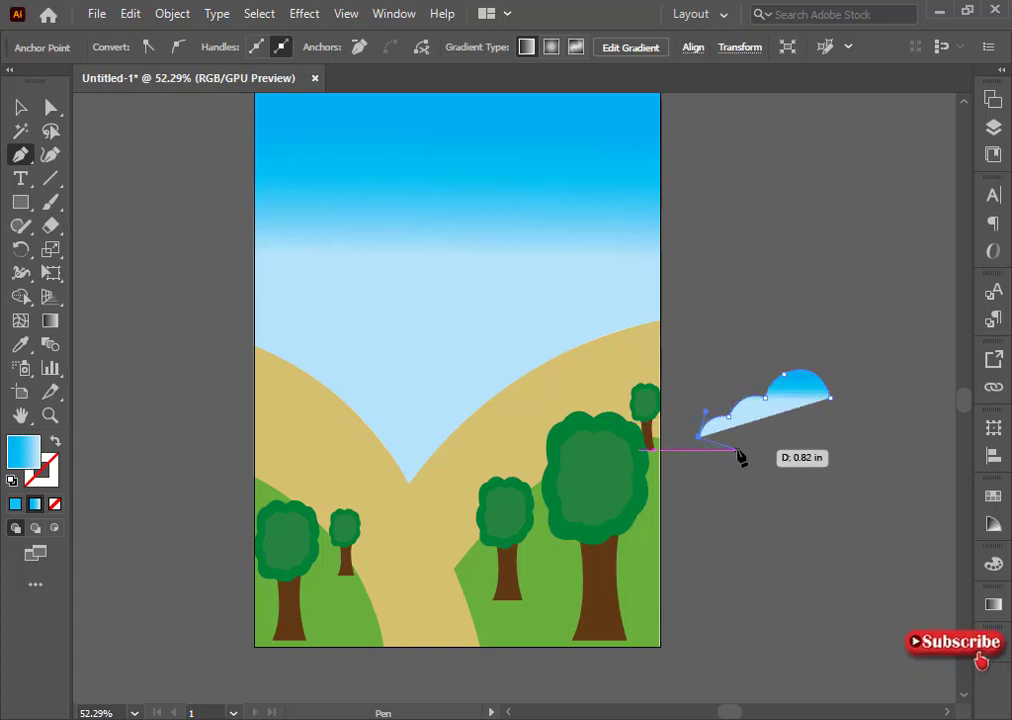
{"action": "left_click_drag", "start_coordinate": [779, 457], "coordinate": [752, 474]}
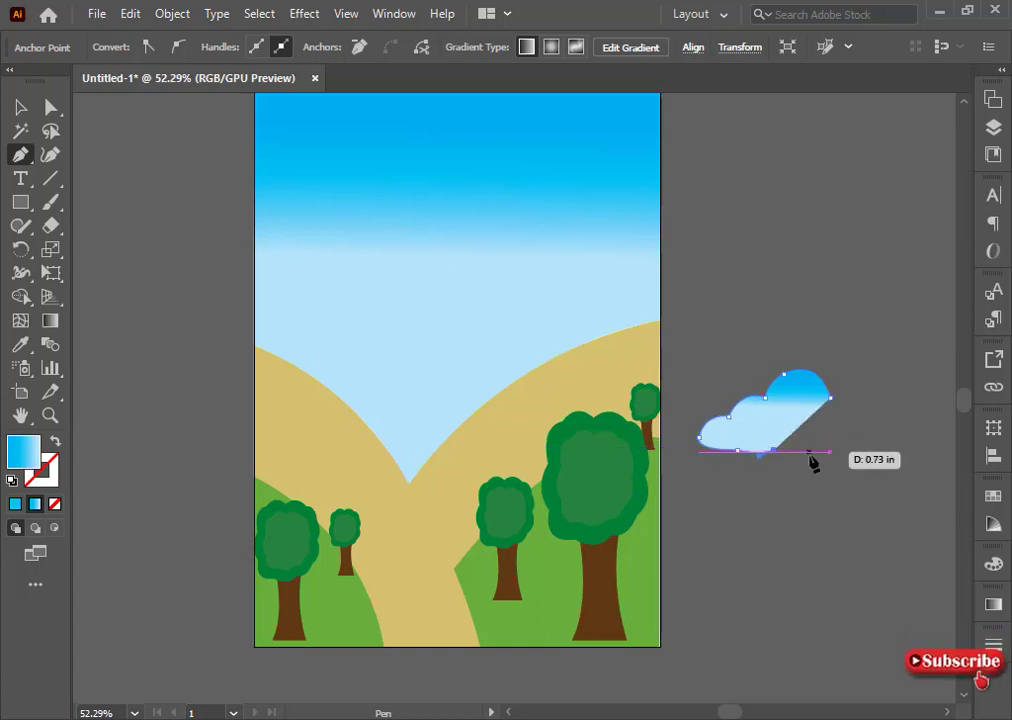
{"action": "mouse_move", "coordinate": [812, 462]}
{"action": "left_mouse_down"}
{"action": "mouse_move", "coordinate": [870, 459]}
{"action": "mouse_move", "coordinate": [788, 578]}
{"action": "mouse_move", "coordinate": [840, 410]}
{"action": "mouse_move", "coordinate": [876, 418]}
{"action": "mouse_move", "coordinate": [888, 440]}
{"action": "mouse_move", "coordinate": [887, 431]}
{"action": "mouse_move", "coordinate": [910, 436]}
{"action": "mouse_move", "coordinate": [860, 469]}
{"action": "left_mouse_up"}
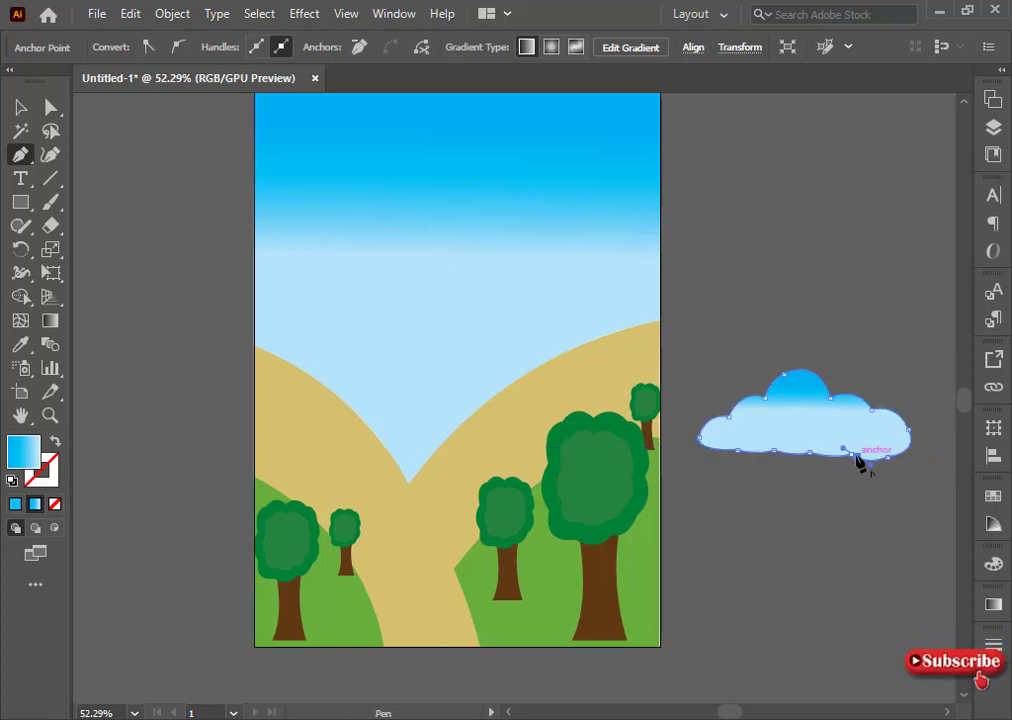
{"action": "left_click_drag", "start_coordinate": [858, 462], "coordinate": [802, 535]}
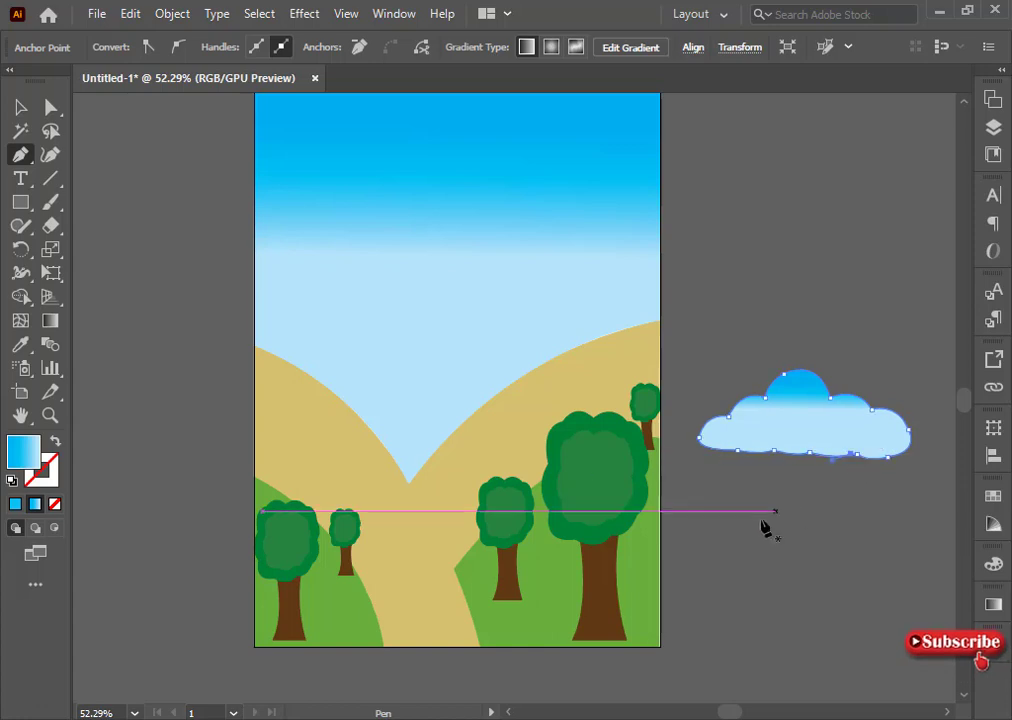
{"action": "key", "text": "ctrl+shift+a"}
- Select the whole cloud, remove its gradient and fill it white
{"action": "key", "text": "a"}
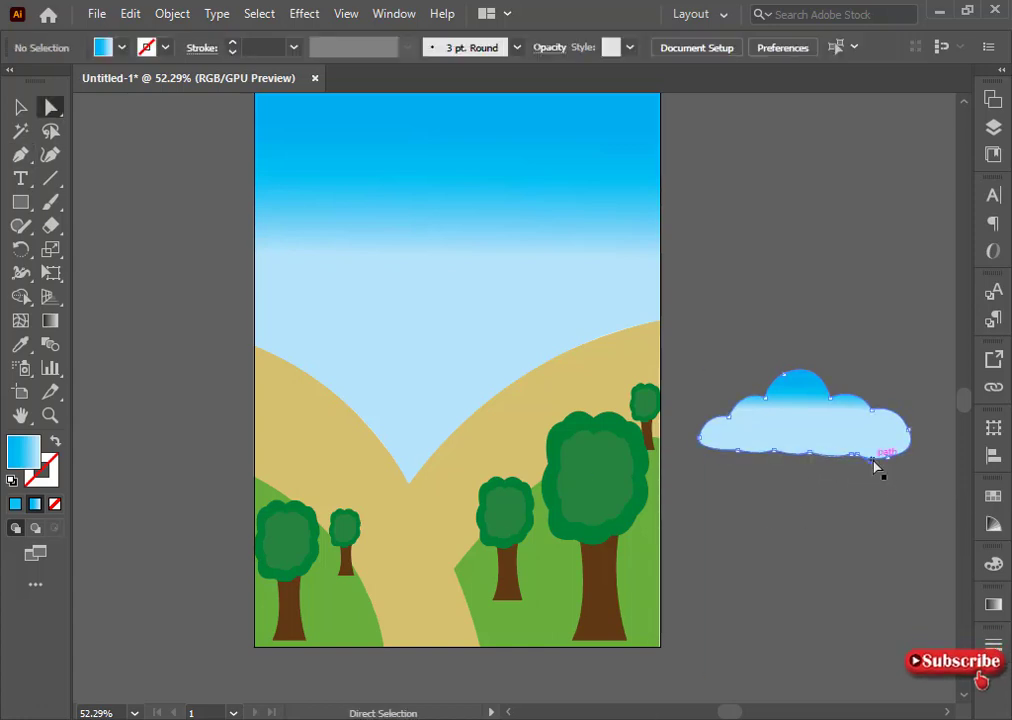
{"action": "left_click", "coordinate": [874, 464]}
{"action": "left_click", "coordinate": [790, 544]}
{"action": "left_click_drag", "start_coordinate": [790, 544], "coordinate": [118, 446]}
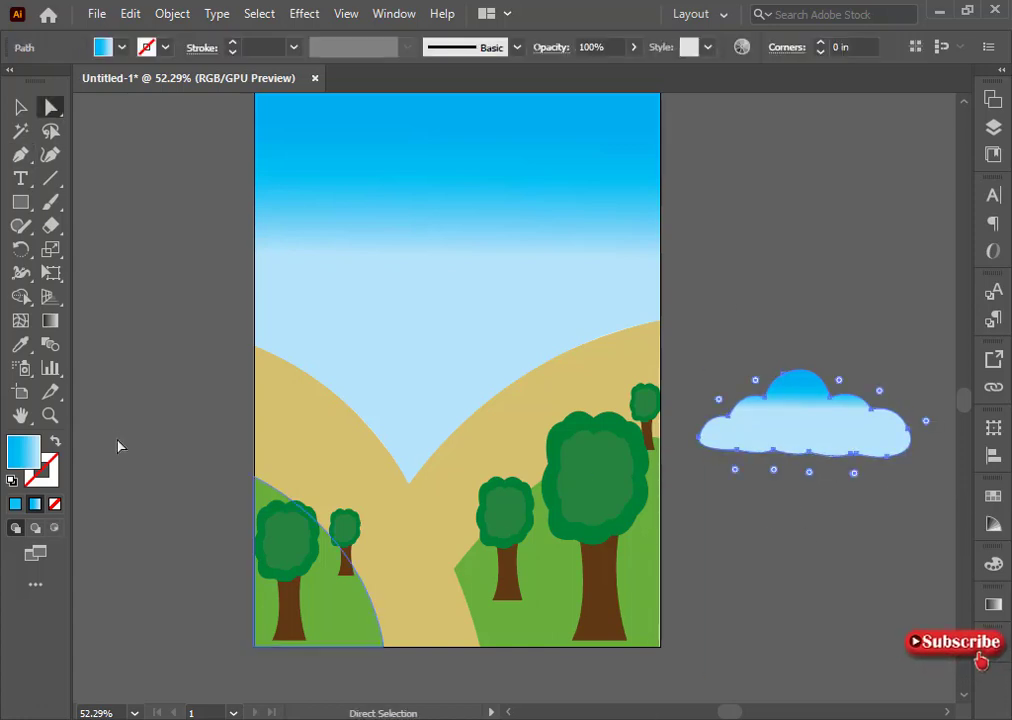
{"action": "left_click", "coordinate": [54, 504]}
{"action": "left_click", "coordinate": [20, 107]}
{"action": "left_click", "coordinate": [993, 565]}
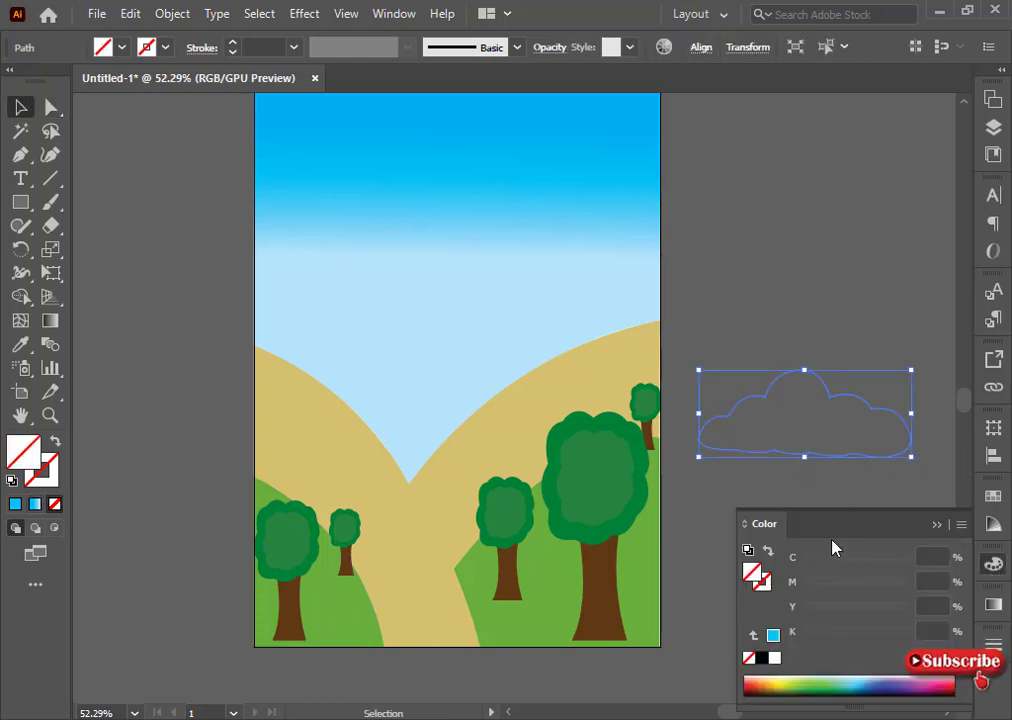
{"action": "left_click", "coordinate": [804, 633]}
- Copy the shrunken cloud across the sky, making one taller
{"action": "left_click_drag", "start_coordinate": [806, 401], "coordinate": [445, 185]}
{"action": "scroll", "coordinate": [459, 262], "scroll_direction": "up", "scroll_amount": 2}
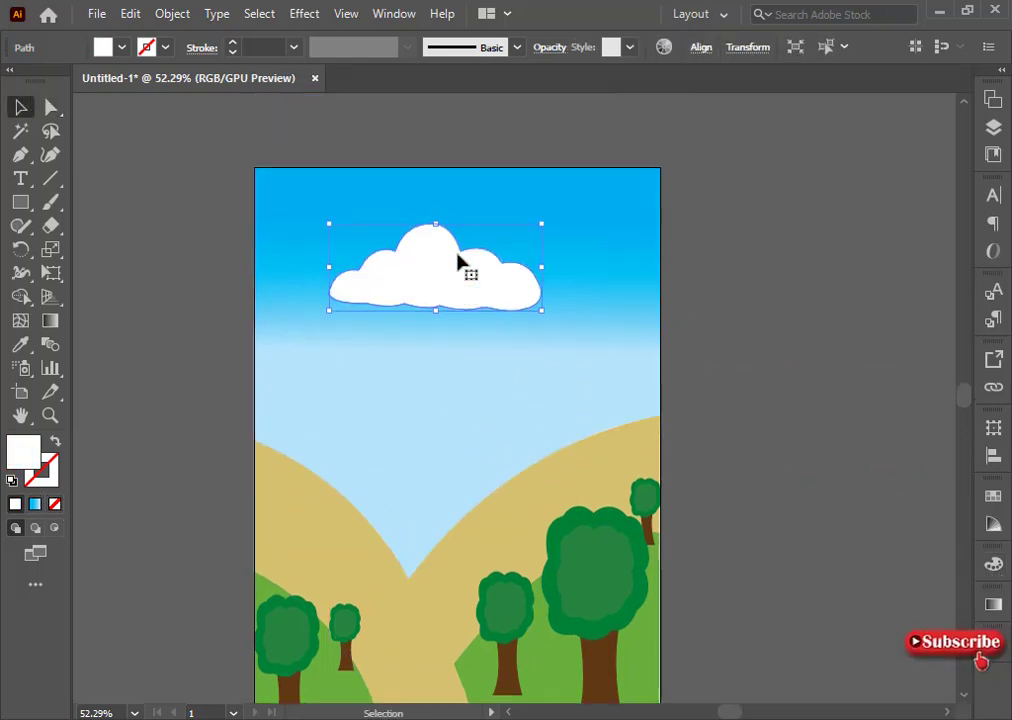
{"action": "mouse_move", "coordinate": [541, 310]}
{"action": "left_mouse_down"}
{"action": "mouse_move", "coordinate": [357, 230]}
{"action": "mouse_move", "coordinate": [615, 245]}
{"action": "mouse_move", "coordinate": [605, 220]}
{"action": "mouse_move", "coordinate": [458, 333]}
{"action": "mouse_move", "coordinate": [378, 450]}
{"action": "left_mouse_up"}
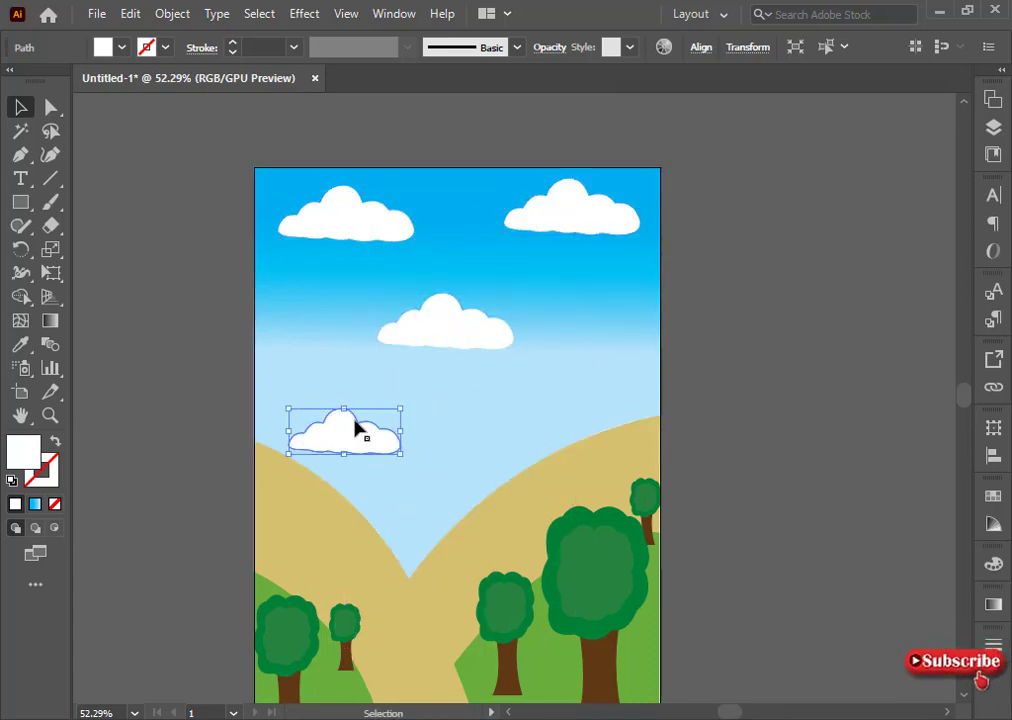
{"action": "left_click_drag", "start_coordinate": [344, 411], "coordinate": [348, 400]}
- Scale down the middle cloud and the top-right cloud individually
{"action": "left_click", "coordinate": [473, 336], "text": "shift"}
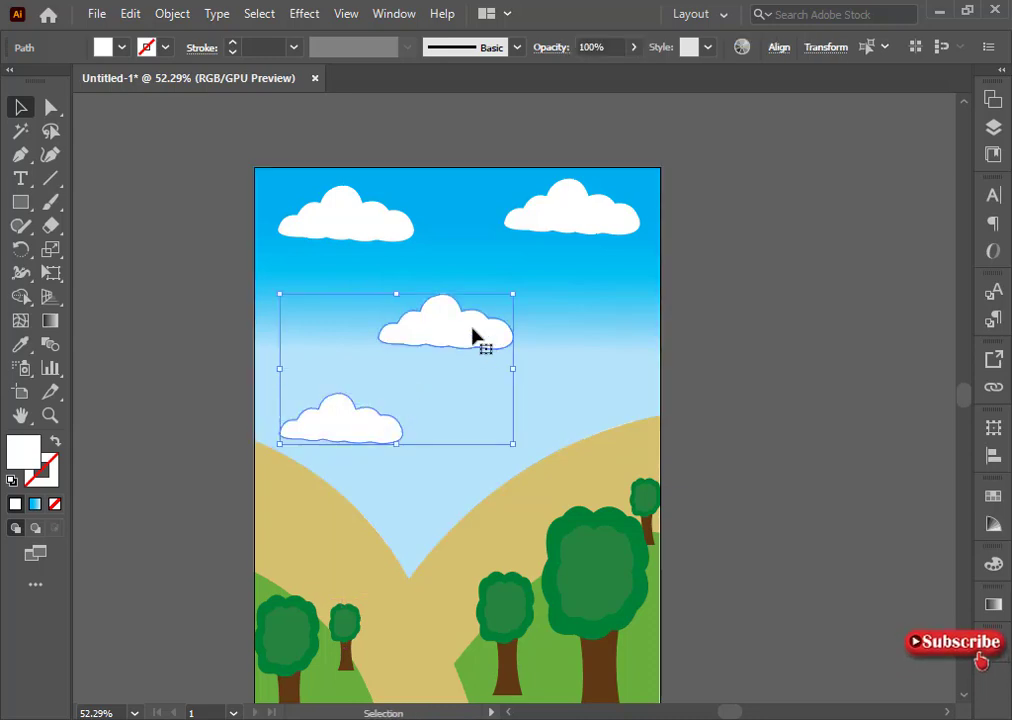
{"action": "left_click", "coordinate": [600, 342]}
{"action": "left_click", "coordinate": [450, 322]}
{"action": "left_click_drag", "start_coordinate": [507, 352], "coordinate": [466, 330]}
{"action": "left_click", "coordinate": [615, 240], "text": "shift"}
{"action": "left_click_drag", "start_coordinate": [639, 330], "coordinate": [592, 298]}
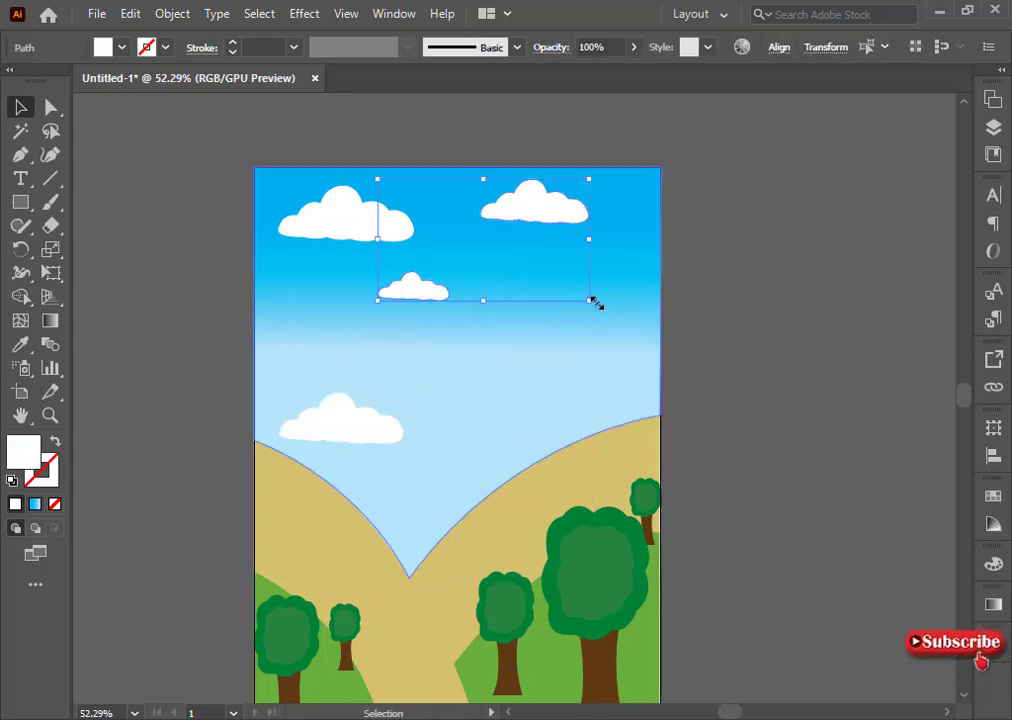
{"action": "key", "text": "ctrl+z"}
{"action": "left_click", "coordinate": [583, 226]}
{"action": "left_click_drag", "start_coordinate": [639, 235], "coordinate": [603, 230]}
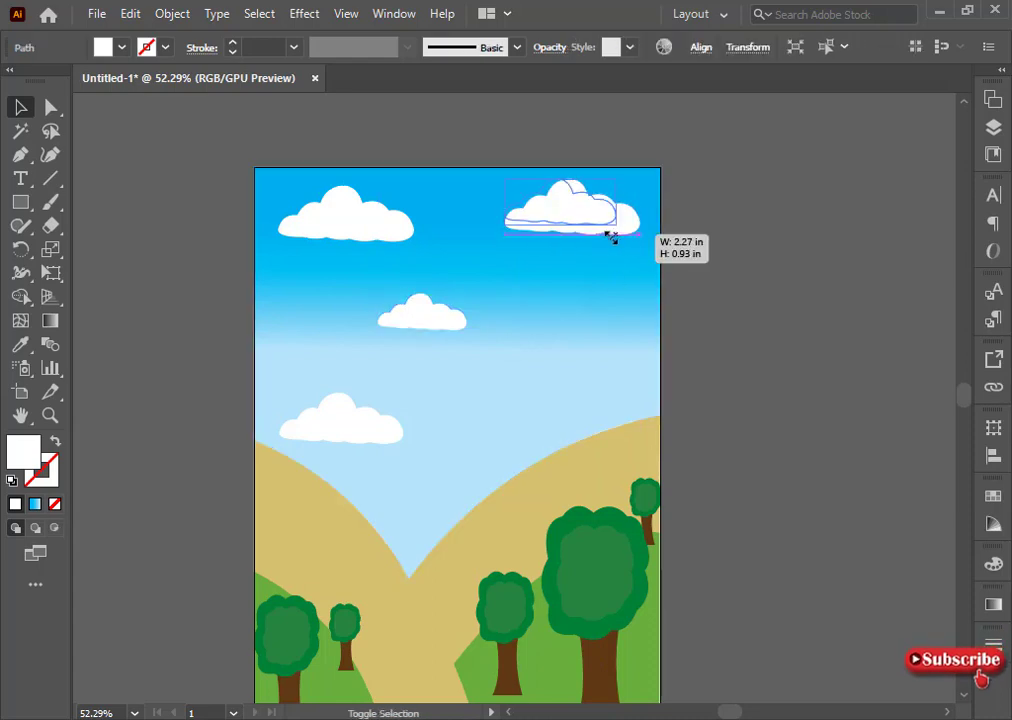
- Shrink the top-left, top-right and middle clouds further
{"action": "left_click", "coordinate": [405, 235]}
{"action": "left_click_drag", "start_coordinate": [410, 242], "coordinate": [380, 228]}
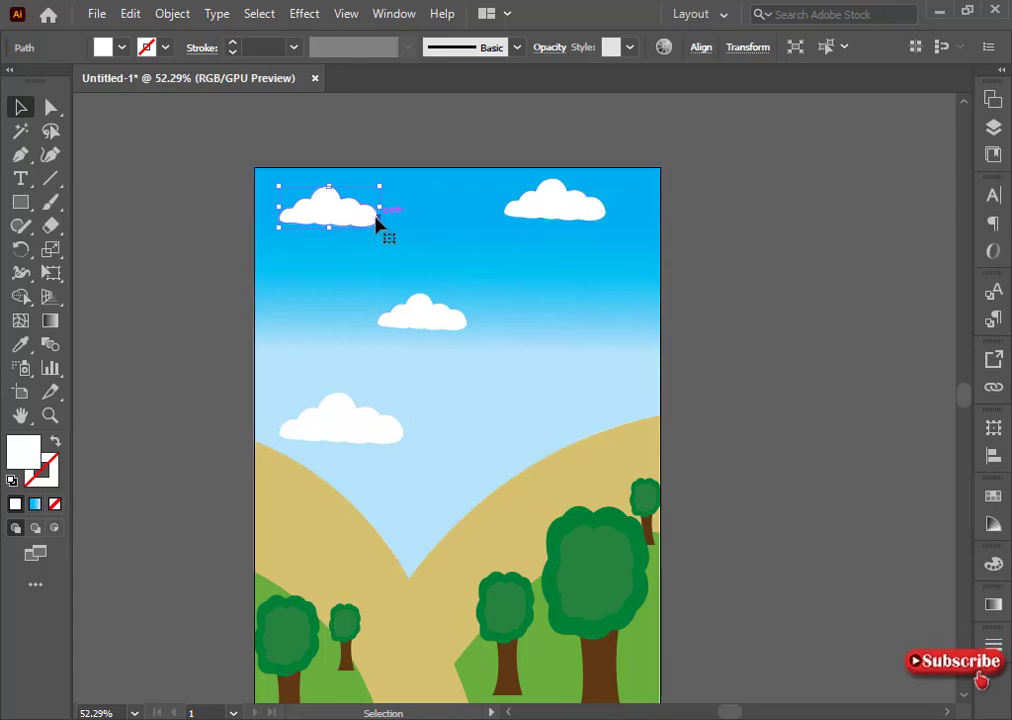
{"action": "left_click_drag", "start_coordinate": [368, 229], "coordinate": [361, 220]}
{"action": "left_click", "coordinate": [768, 190]}
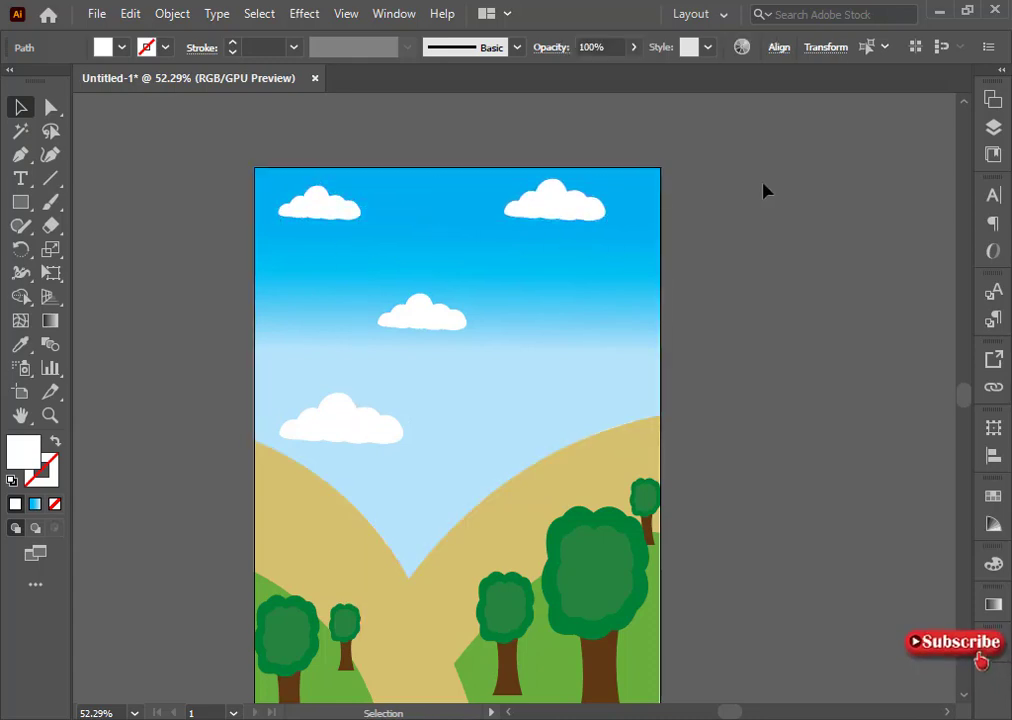
{"action": "left_click", "coordinate": [598, 229]}
{"action": "left_click_drag", "start_coordinate": [598, 229], "coordinate": [582, 213]}
{"action": "left_click", "coordinate": [427, 322]}
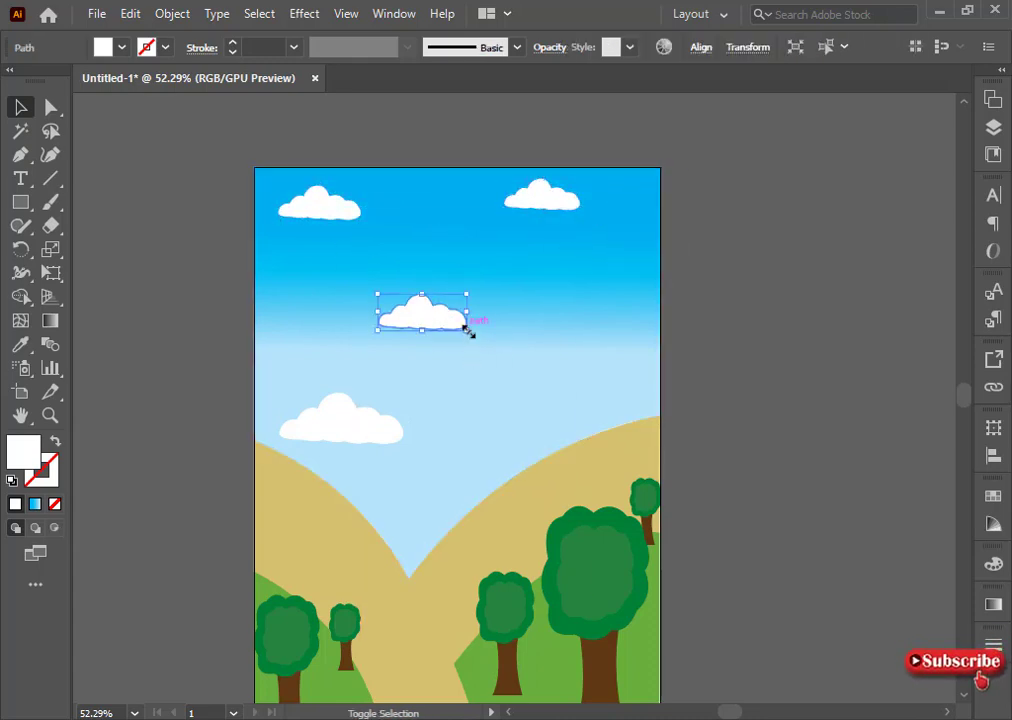
{"action": "left_click_drag", "start_coordinate": [467, 331], "coordinate": [453, 324]}
- Set all four clouds to 64% opacity and draw a circle in the upper-right sky
{"action": "left_click", "coordinate": [340, 420], "text": "shift"}
{"action": "left_click", "coordinate": [320, 210], "text": "shift"}
{"action": "left_click", "coordinate": [540, 196], "text": "shift"}
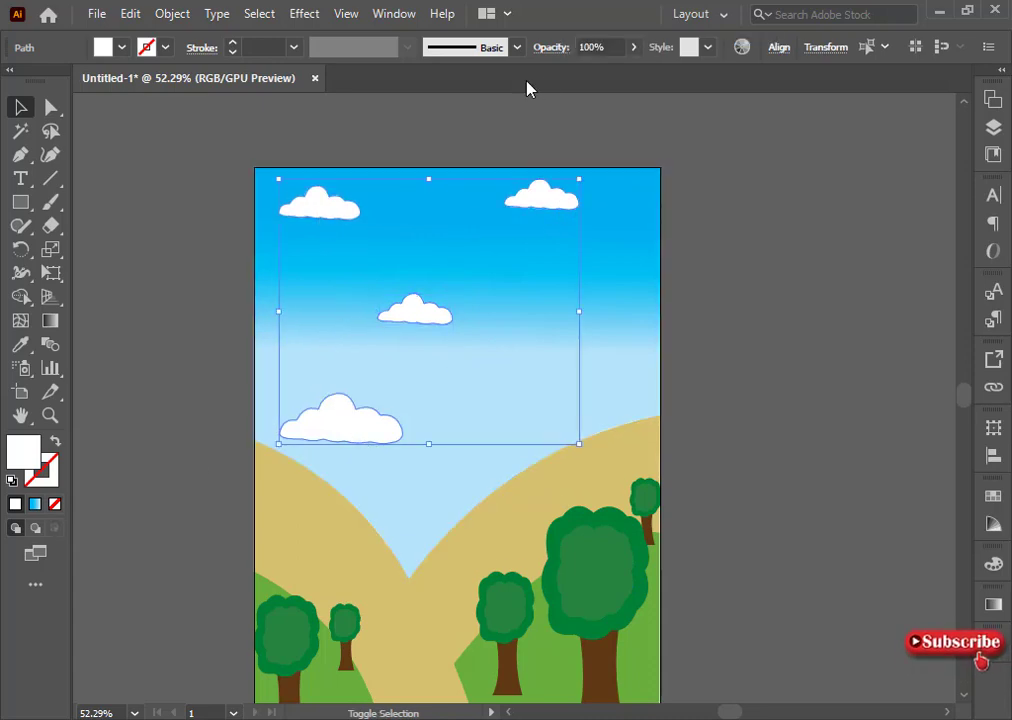
{"action": "scroll", "coordinate": [615, 47], "scroll_direction": "down", "scroll_amount": 14}
{"action": "left_click", "coordinate": [633, 47]}
{"action": "mouse_move", "coordinate": [619, 73]}
{"action": "left_mouse_down"}
{"action": "mouse_move", "coordinate": [592, 75]}
{"action": "mouse_move", "coordinate": [603, 75]}
{"action": "left_mouse_up"}
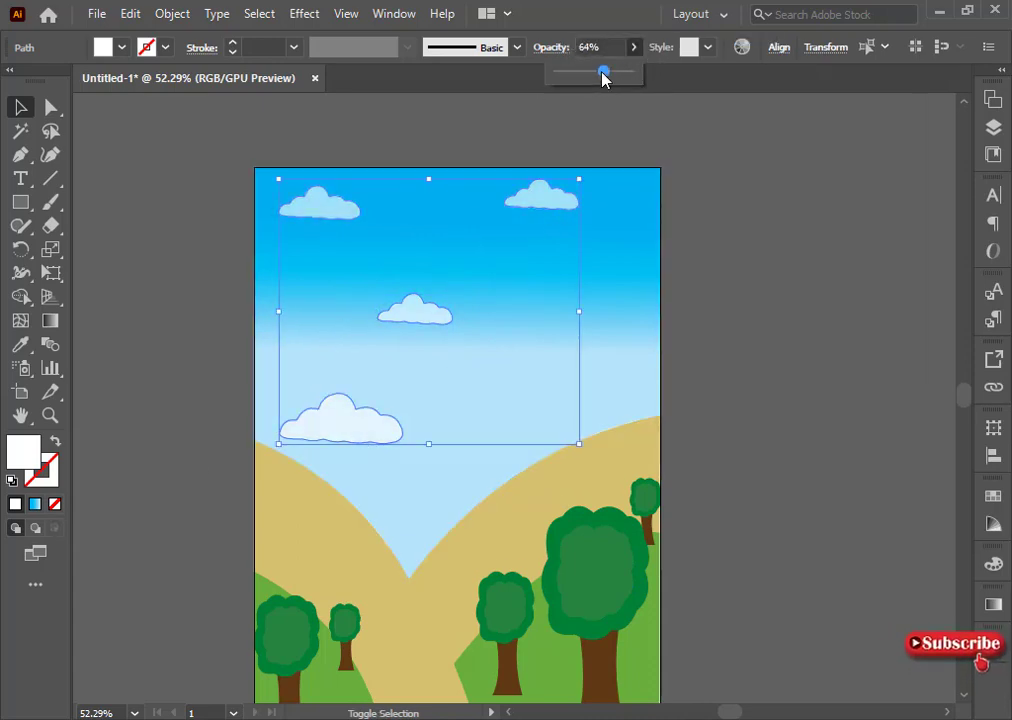
{"action": "left_click", "coordinate": [768, 280]}
{"action": "left_click_drag", "start_coordinate": [27, 205], "coordinate": [90, 250]}
{"action": "left_click_drag", "start_coordinate": [524, 280], "coordinate": [620, 374]}
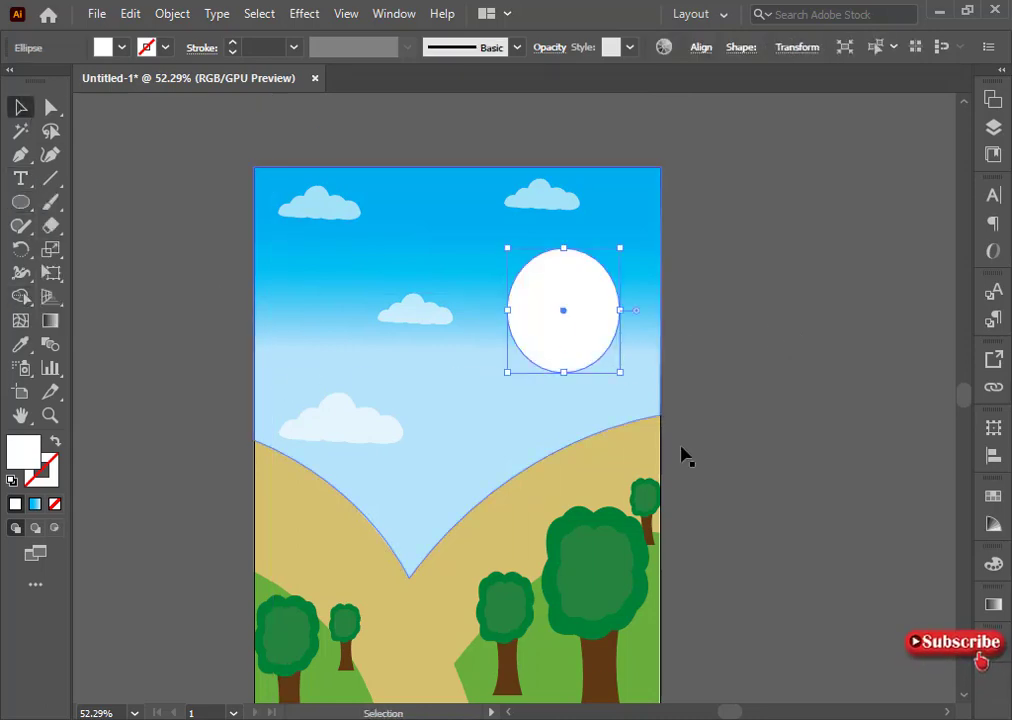
- Fill the circle yellow
{"action": "key", "text": "v"}
{"action": "left_click", "coordinate": [991, 568]}
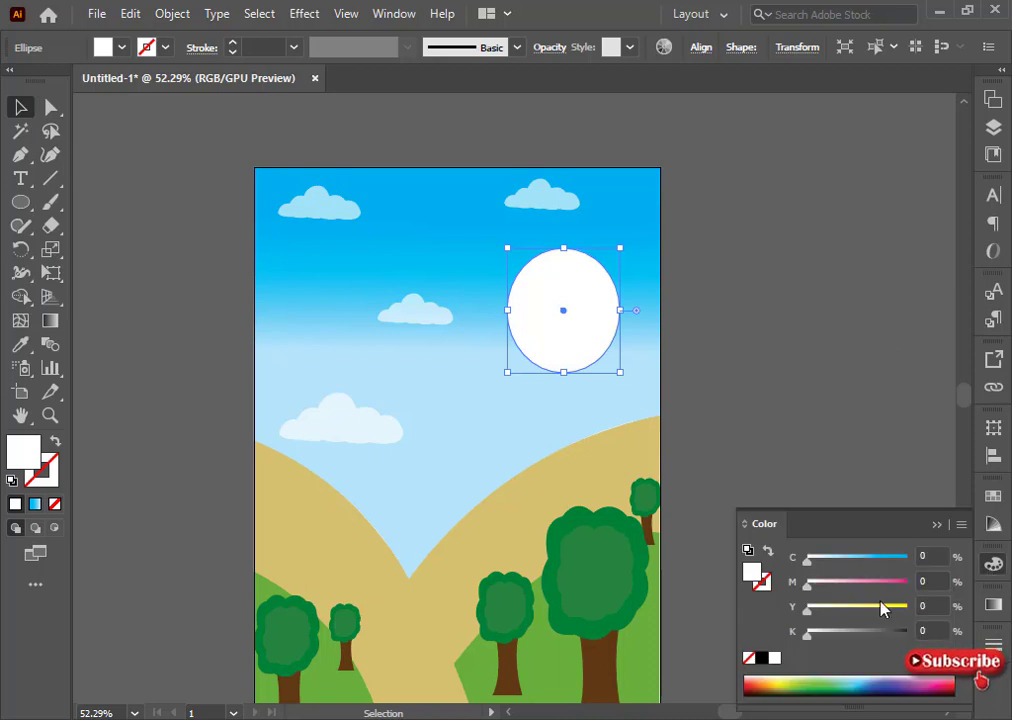
{"action": "mouse_move", "coordinate": [884, 606]}
{"action": "left_mouse_down"}
{"action": "mouse_move", "coordinate": [860, 607]}
{"action": "mouse_move", "coordinate": [912, 607]}
{"action": "mouse_move", "coordinate": [868, 613]}
{"action": "left_mouse_up"}
- Duplicate the yellow circle, shrink the copy and centre it on the sun as a paler disc
{"action": "left_click", "coordinate": [603, 373]}
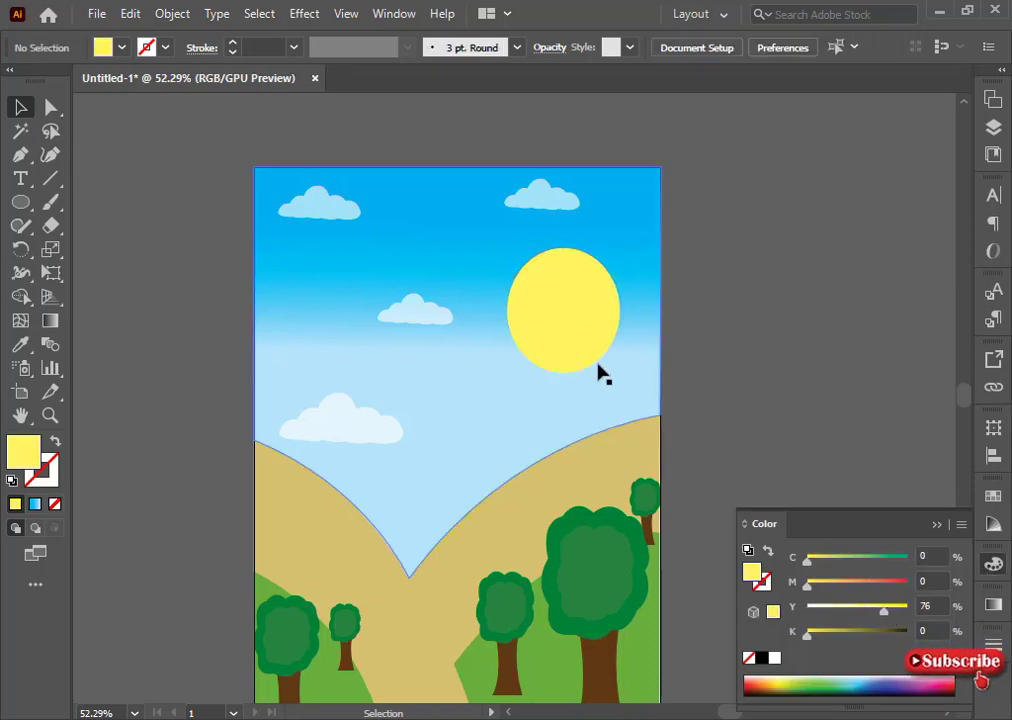
{"action": "mouse_move", "coordinate": [597, 355]}
{"action": "left_mouse_down"}
{"action": "mouse_move", "coordinate": [720, 382]}
{"action": "mouse_move", "coordinate": [714, 369]}
{"action": "left_mouse_up"}
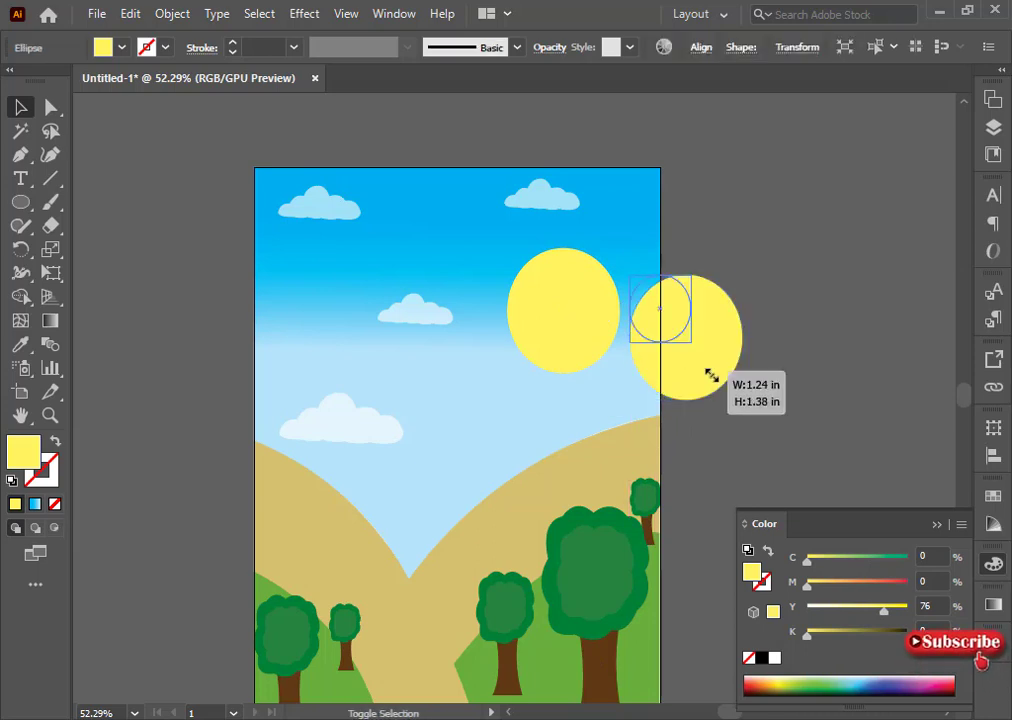
{"action": "left_click_drag", "start_coordinate": [673, 327], "coordinate": [565, 314]}
{"action": "left_click_drag", "start_coordinate": [872, 617], "coordinate": [862, 612]}
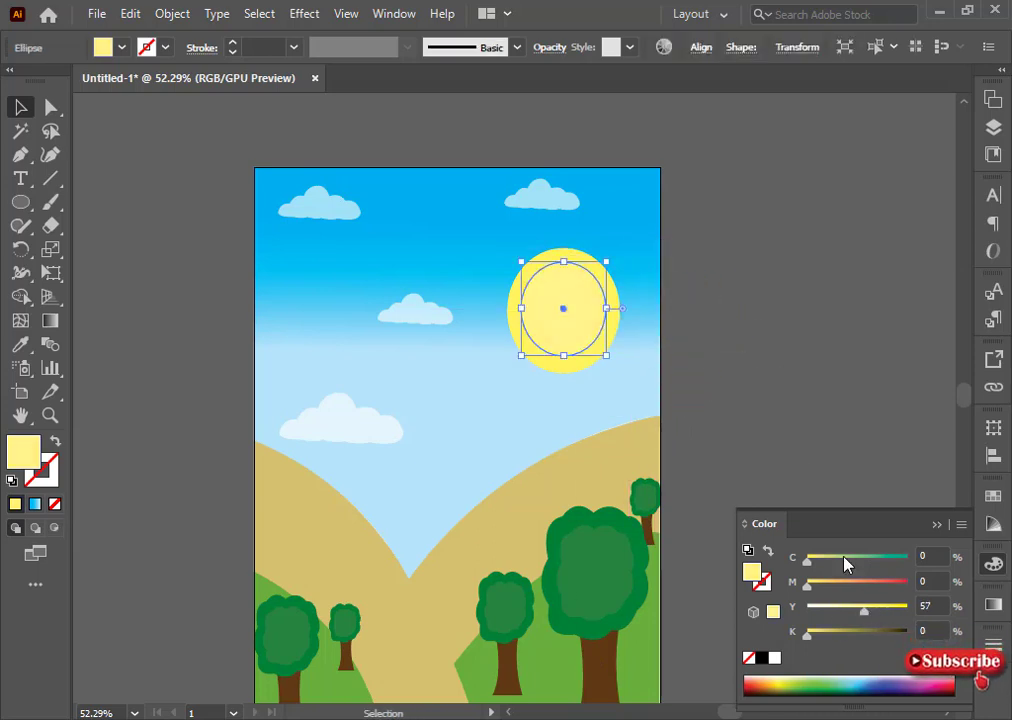
{"action": "left_click", "coordinate": [800, 430]}
{"action": "scroll", "coordinate": [783, 412], "scroll_direction": "down", "scroll_amount": 2}
{"action": "scroll", "coordinate": [783, 412], "scroll_direction": "down", "scroll_amount": 1}
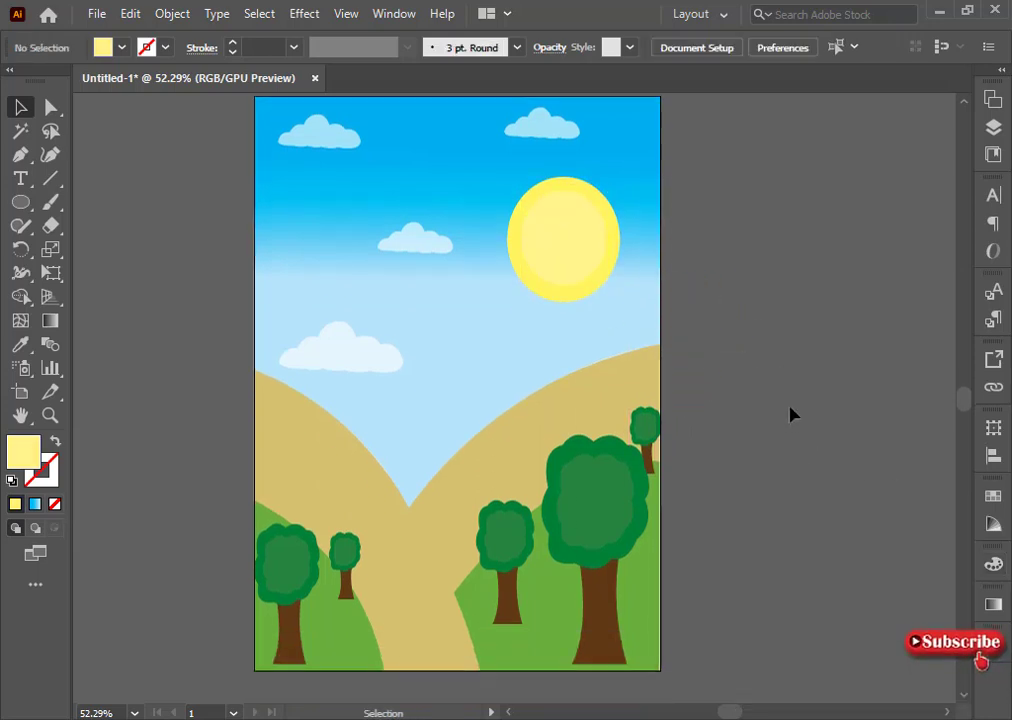